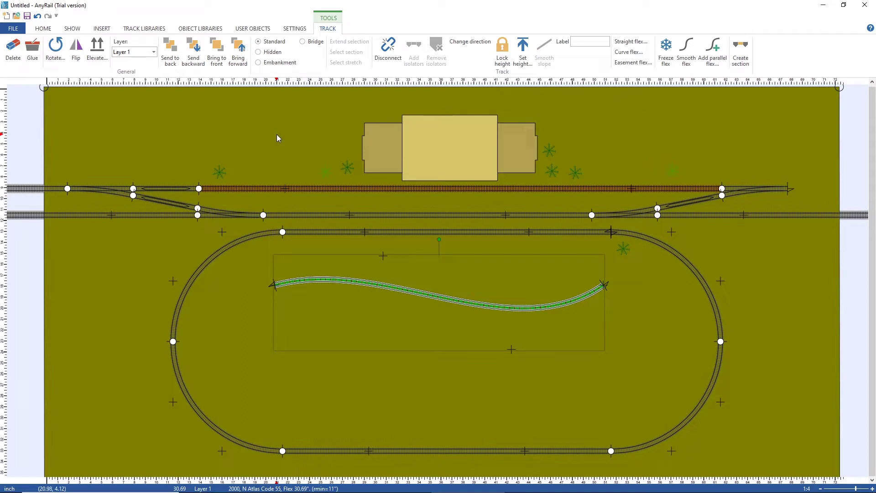
# Delete the S-shaped flex track inside the oval and undo the deletion.
pyautogui.press('Escape')
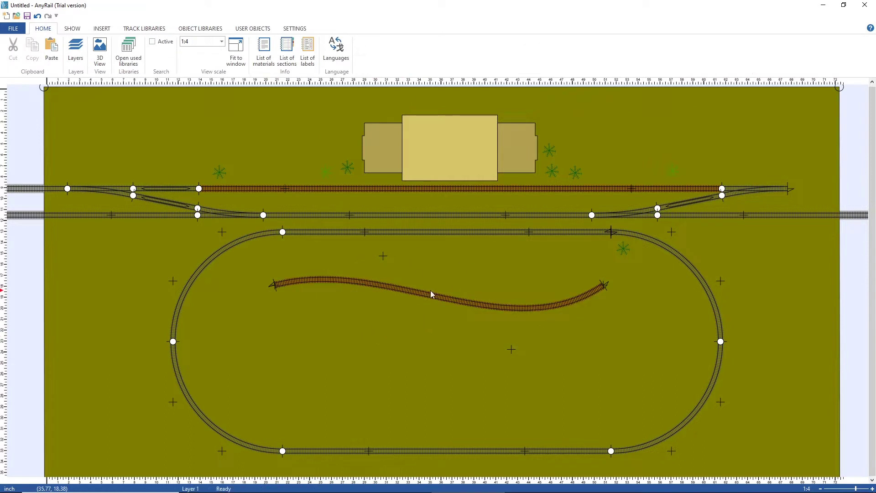
pyautogui.click(445, 298)
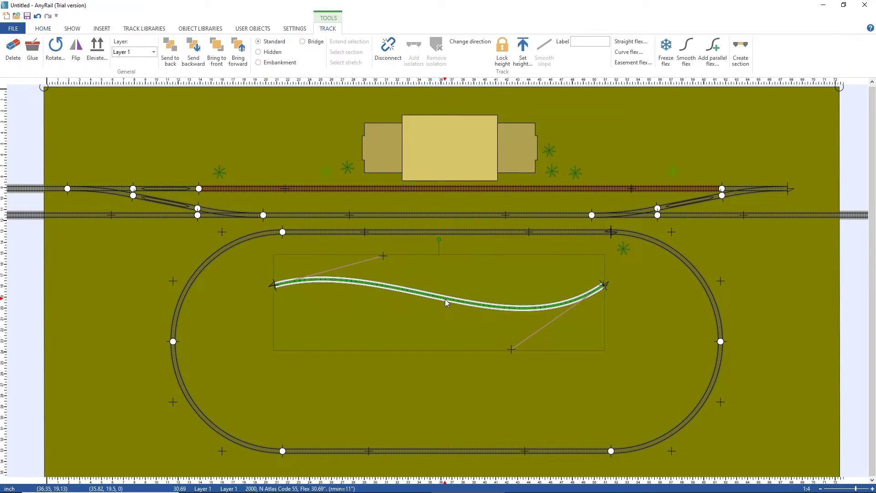
pyautogui.press('Escape')
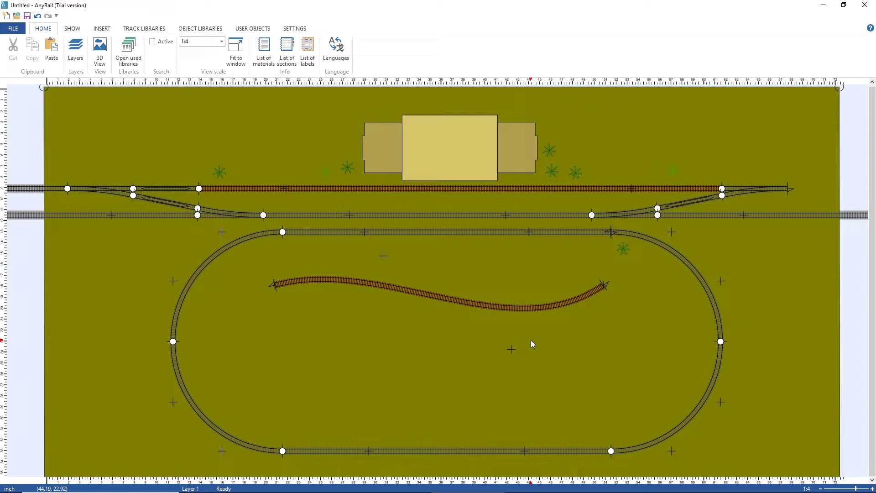
pyautogui.click(395, 294)
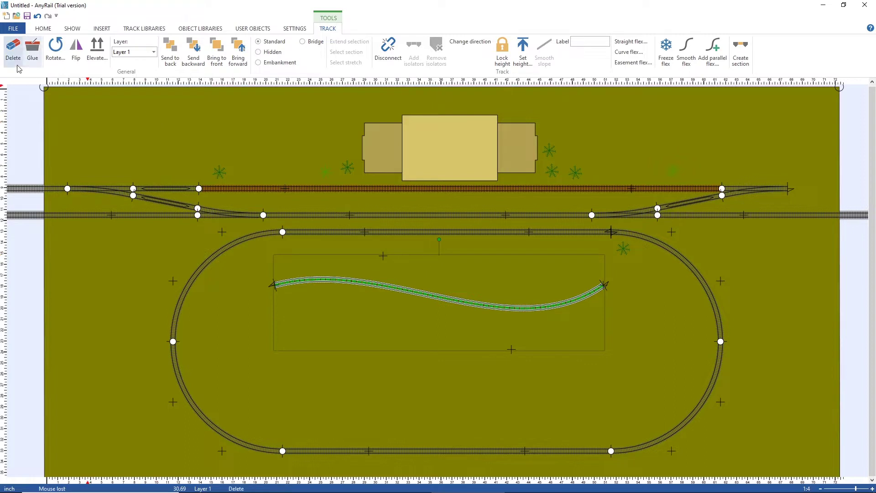
pyautogui.click(15, 51)
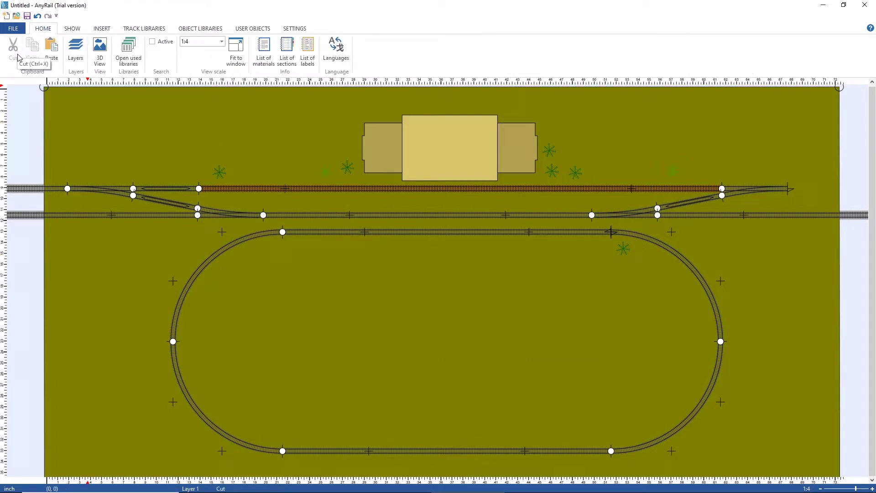
pyautogui.hotkey('ctrl', 'v')
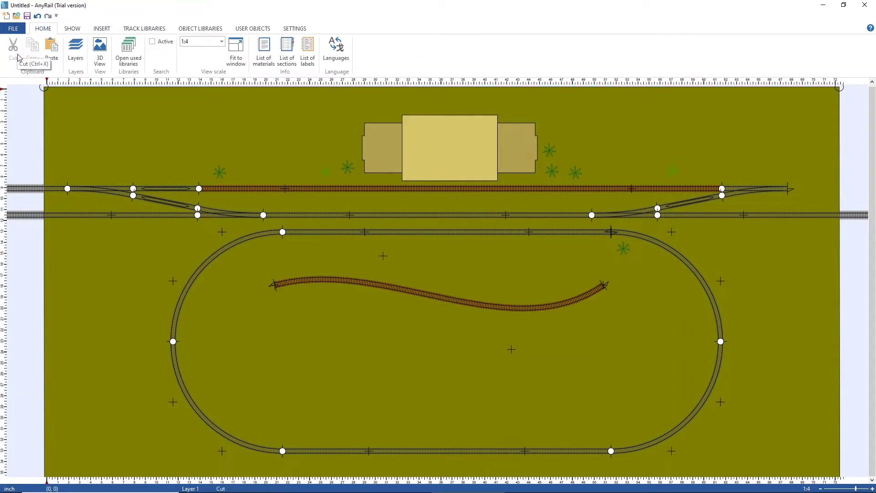
# Glue the S-shaped flex track in place and unglue it again.
pyautogui.click(372, 285)
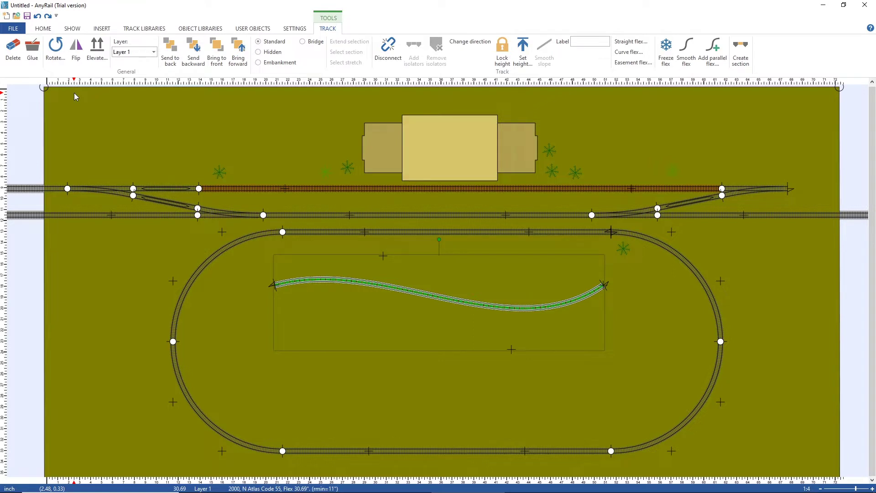
pyautogui.click(36, 47)
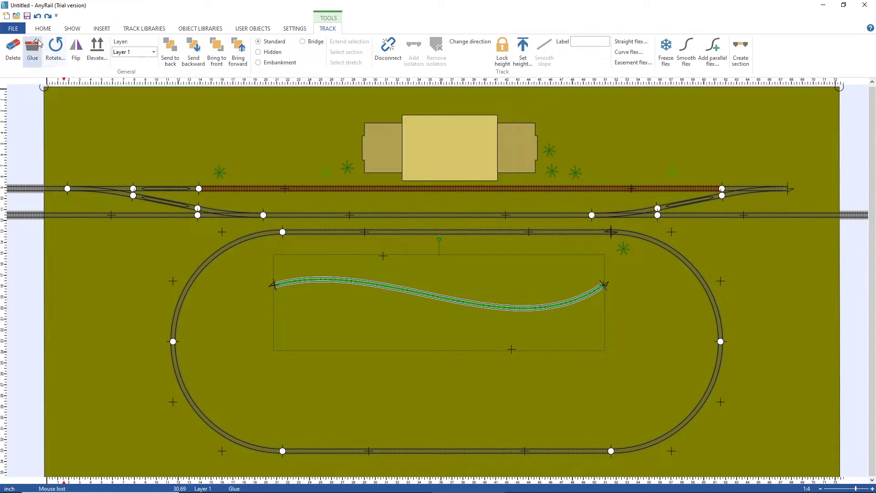
pyautogui.click(458, 352)
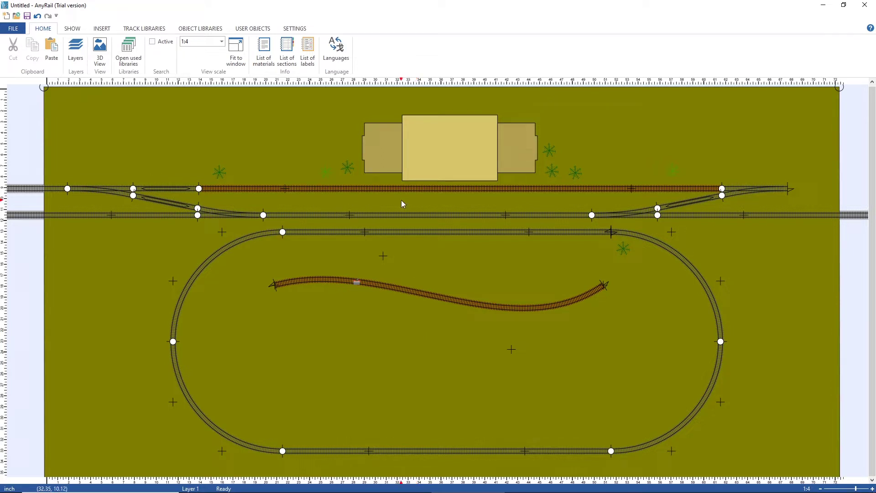
pyautogui.click(434, 297)
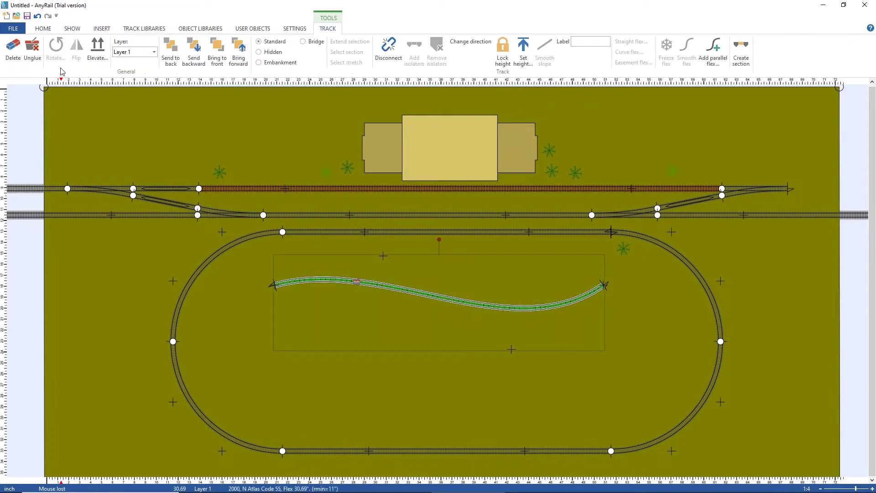
pyautogui.click(35, 56)
pyautogui.click(479, 337)
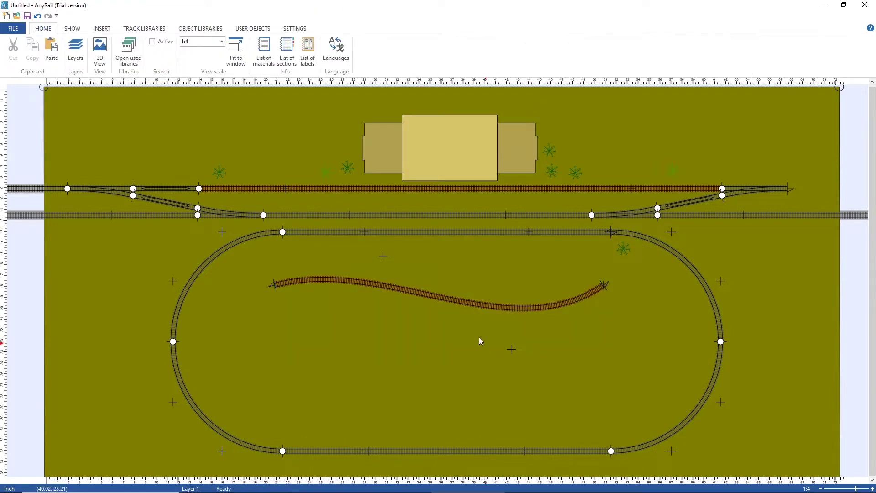
# Try rotating the S-shaped flex track by 90 degrees counterclockwise.
pyautogui.click(469, 305)
pyautogui.click(55, 49)
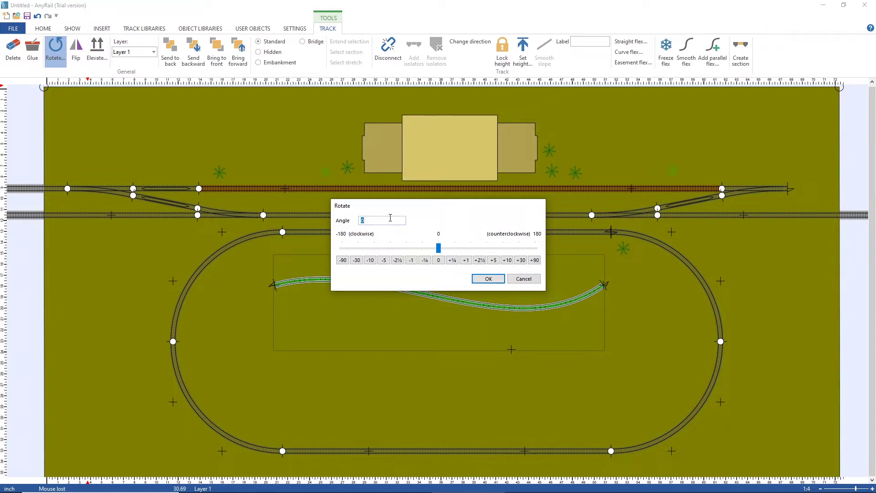
pyautogui.write('90')
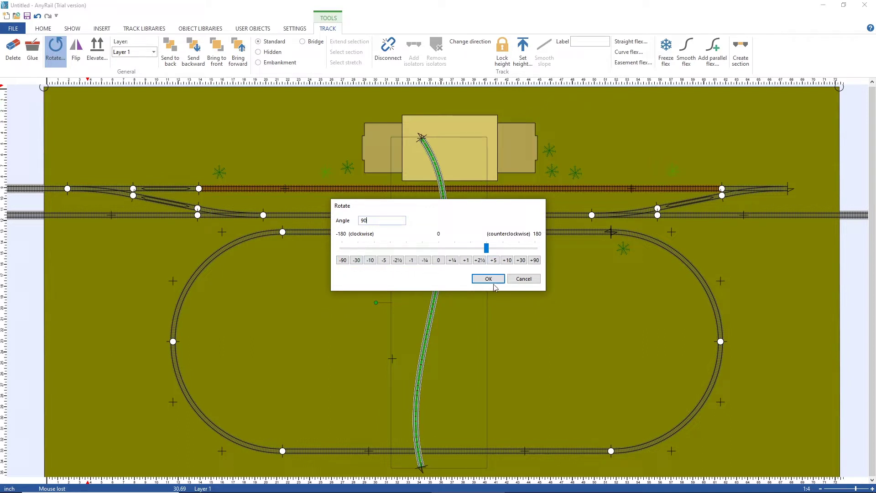
pyautogui.click(523, 279)
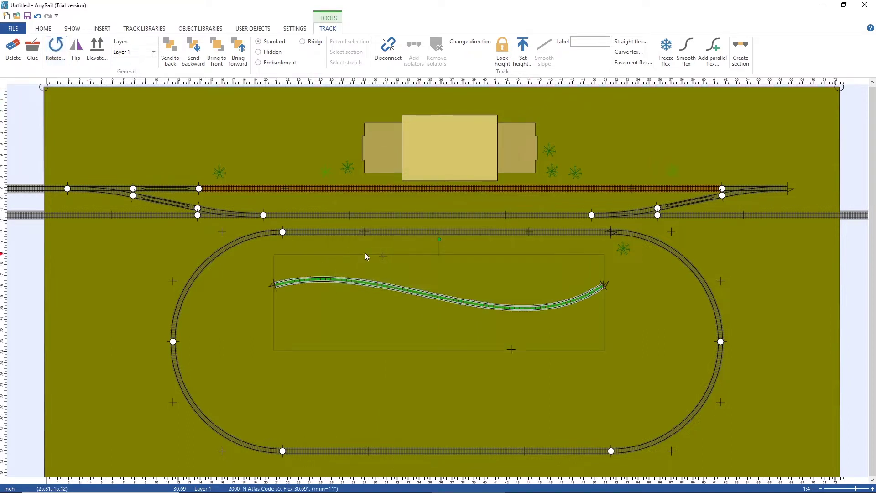
# Move the S-shaped flex track lower inside the oval and flip it to its mirrored shape.
pyautogui.click(462, 369)
pyautogui.moveTo(447, 298); pyautogui.dragTo(452, 333)
pyautogui.click(456, 292)
pyautogui.click(410, 326)
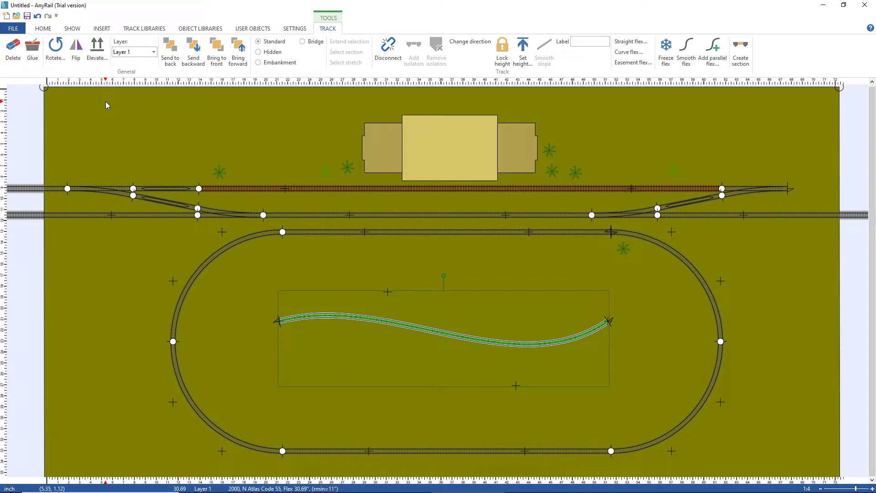
pyautogui.click(76, 50)
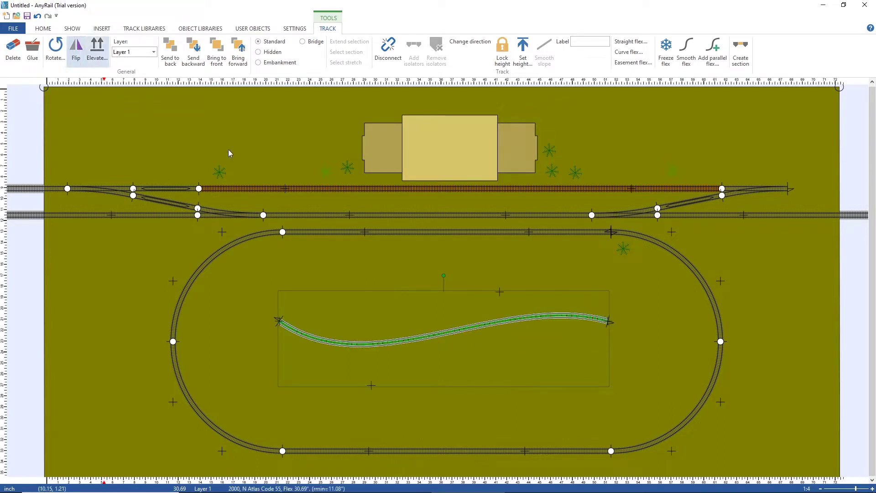
pyautogui.moveTo(520, 317); pyautogui.dragTo(513, 311)
pyautogui.click(390, 293)
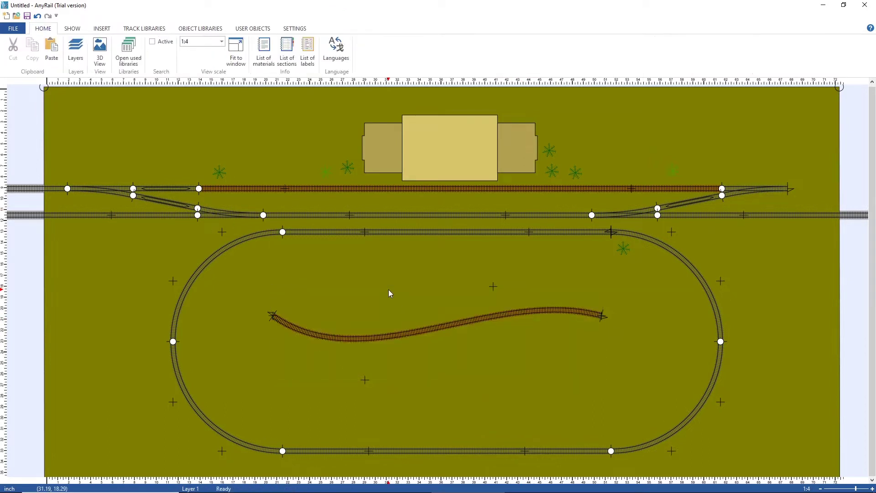
# Elevate the flipped flex track inside the oval by 2 inches.
pyautogui.click(404, 333)
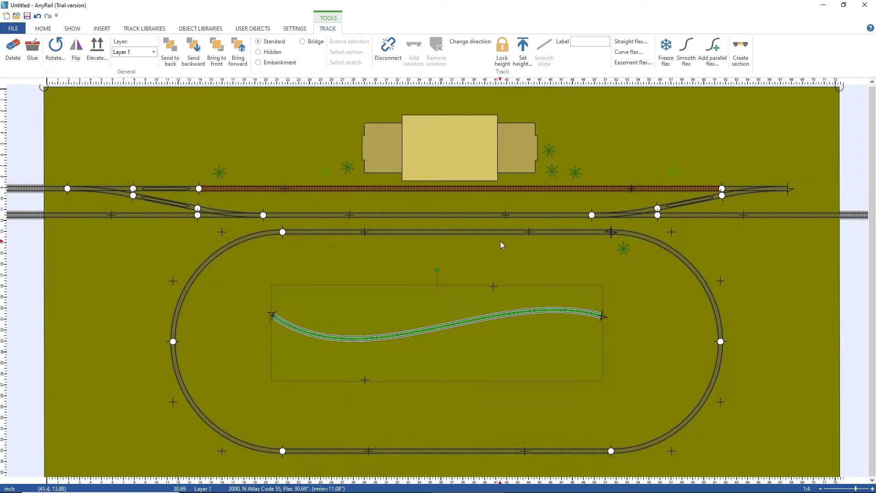
pyautogui.click(94, 54)
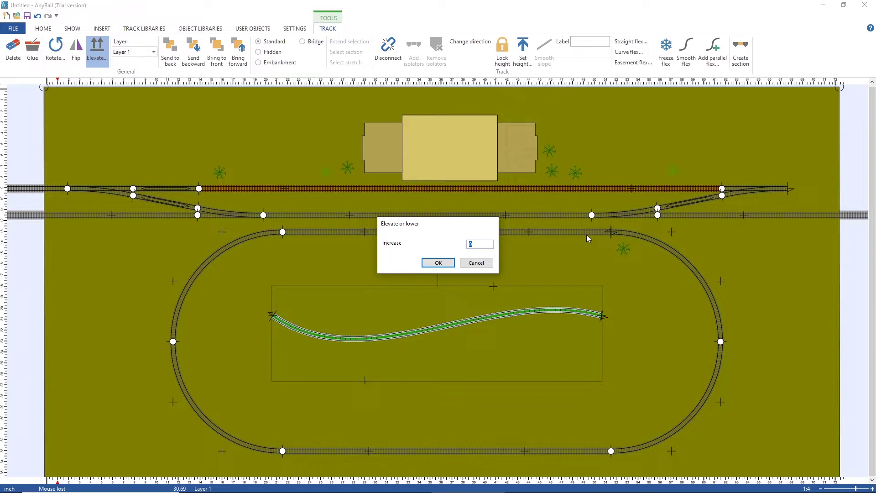
pyautogui.write('2')
pyautogui.click(438, 263)
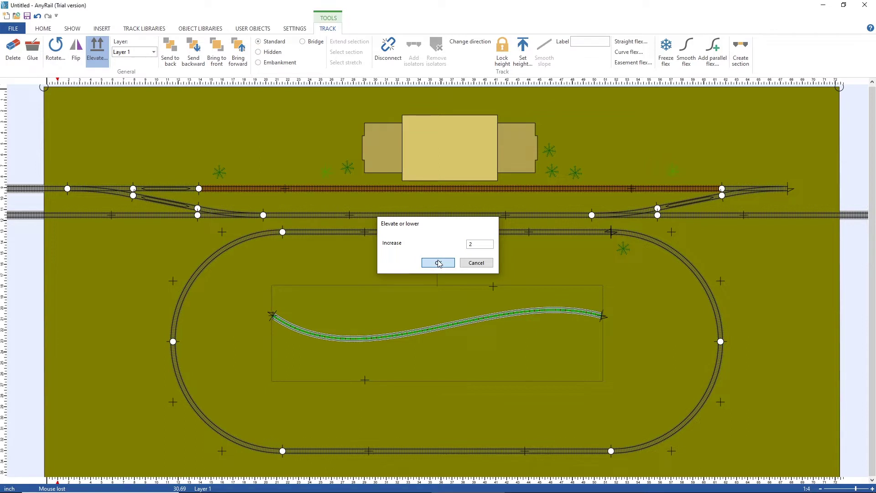
pyautogui.click(364, 282)
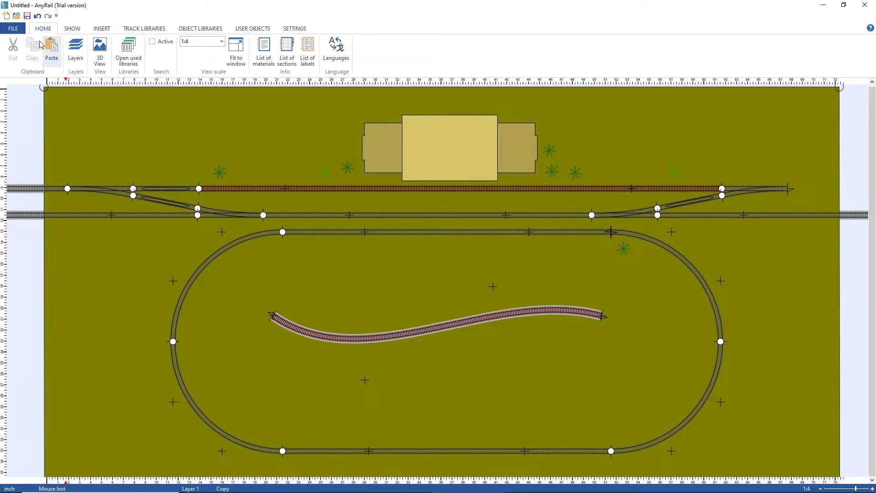
# Examine the raised flex track in the 3D view from several angles and return to the 2D design view.
pyautogui.click(100, 51)
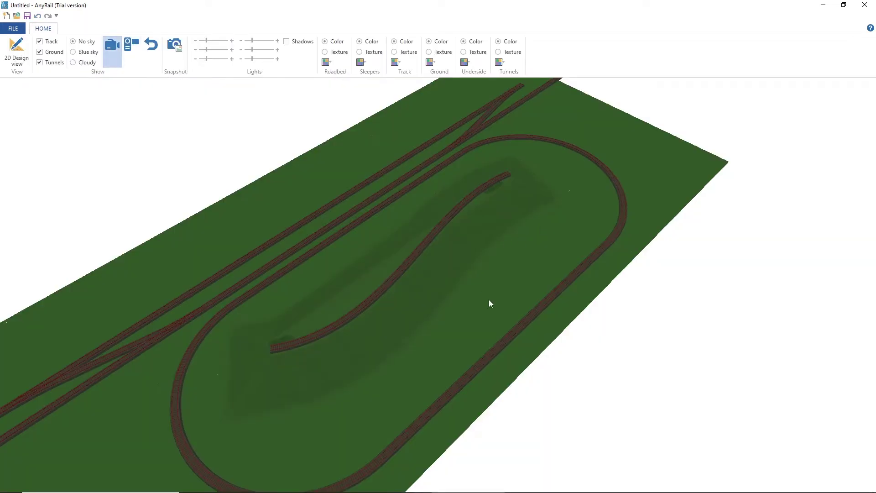
pyautogui.moveTo(489, 300); pyautogui.dragTo(700, 254)
pyautogui.moveTo(274, 284); pyautogui.dragTo(180, 274)
pyautogui.moveTo(497, 274)
pyautogui.mouseDown()
pyautogui.moveTo(296, 333)
pyautogui.moveTo(84, 303)
pyautogui.moveTo(352, 279)
pyautogui.moveTo(513, 280)
pyautogui.mouseUp()
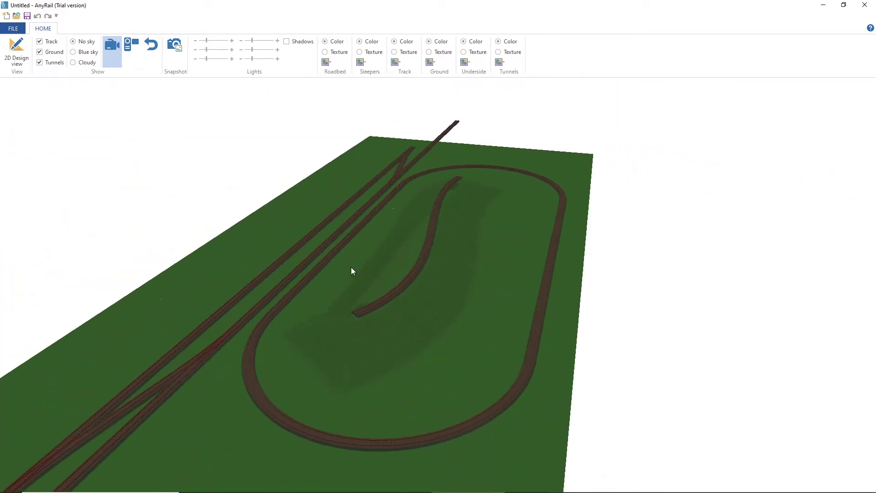
pyautogui.moveTo(352, 271); pyautogui.dragTo(419, 276)
pyautogui.scroll(6, 459, 273)
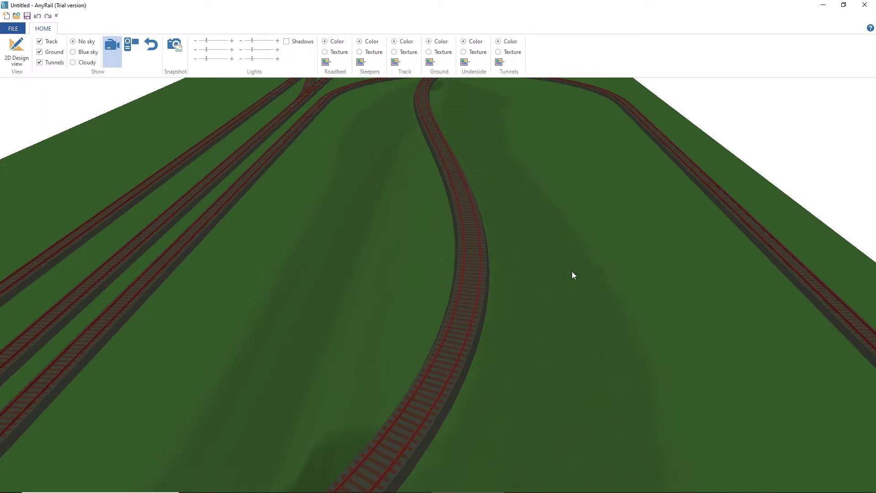
pyautogui.scroll(-3, 386, 284)
pyautogui.moveTo(386, 284)
pyautogui.mouseDown()
pyautogui.moveTo(442, 280)
pyautogui.moveTo(250, 281)
pyautogui.moveTo(343, 269)
pyautogui.moveTo(307, 302)
pyautogui.moveTo(301, 382)
pyautogui.moveTo(316, 260)
pyautogui.moveTo(391, 274)
pyautogui.moveTo(553, 272)
pyautogui.moveTo(289, 258)
pyautogui.moveTo(325, 249)
pyautogui.moveTo(446, 246)
pyautogui.moveTo(577, 270)
pyautogui.moveTo(428, 286)
pyautogui.moveTo(206, 257)
pyautogui.moveTo(360, 293)
pyautogui.moveTo(313, 276)
pyautogui.moveTo(525, 294)
pyautogui.moveTo(486, 302)
pyautogui.moveTo(506, 294)
pyautogui.moveTo(599, 294)
pyautogui.moveTo(396, 280)
pyautogui.moveTo(396, 297)
pyautogui.mouseUp()
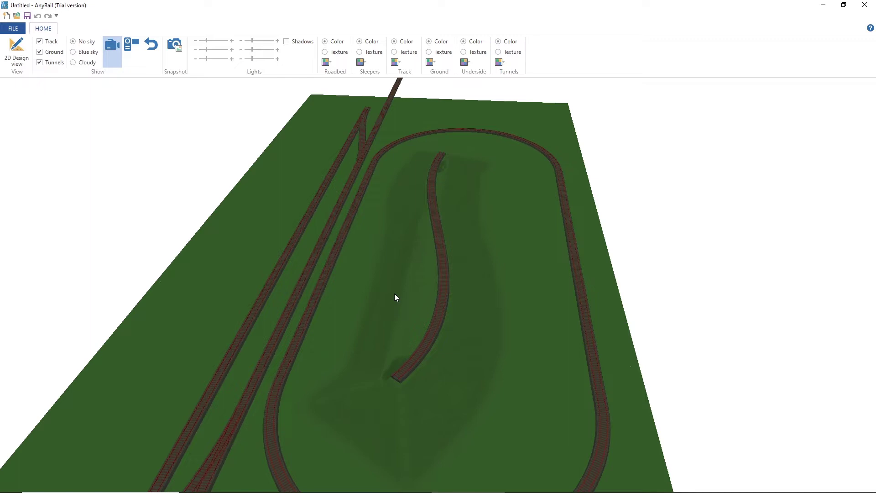
pyautogui.click(16, 51)
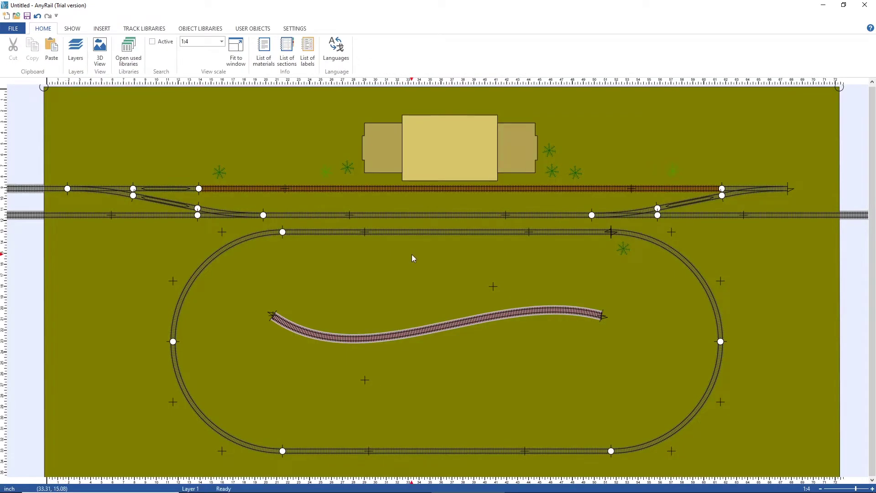
pyautogui.click(431, 332)
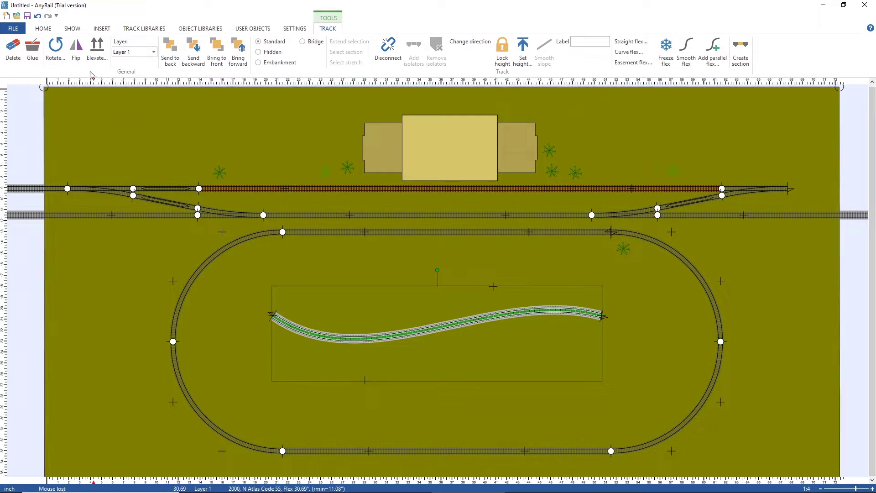
pyautogui.click(92, 55)
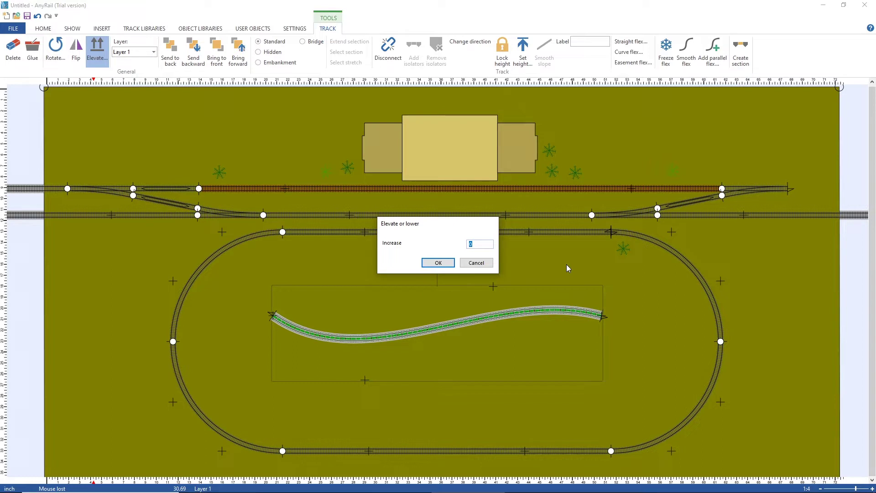
pyautogui.click(479, 266)
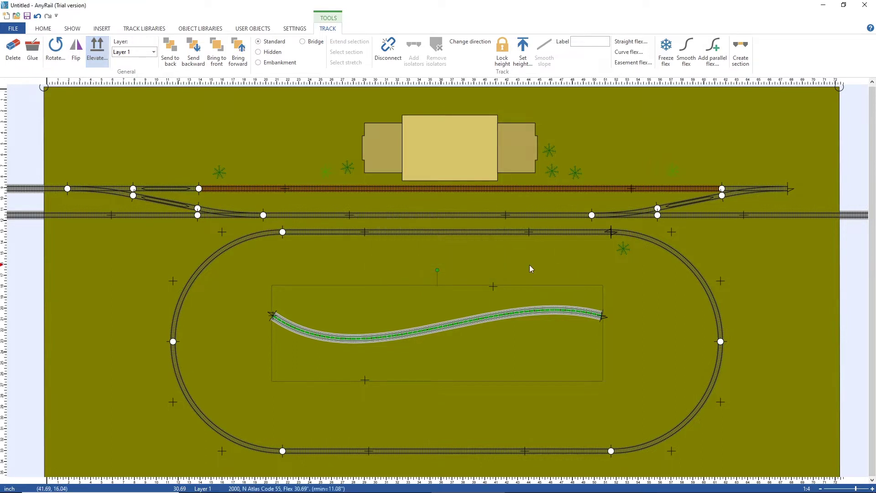
pyautogui.rightClick(445, 326)
pyautogui.click(489, 358)
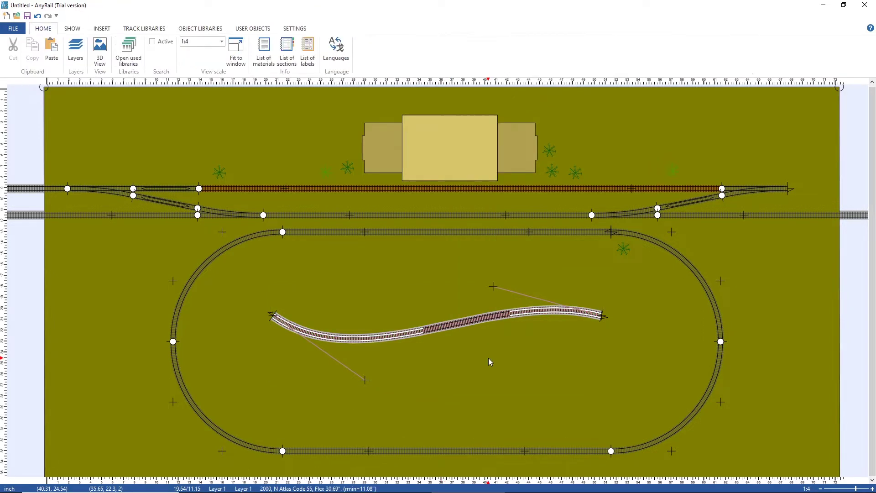
# Set the height of the flex track inside the oval back to ground level.
pyautogui.click(473, 322)
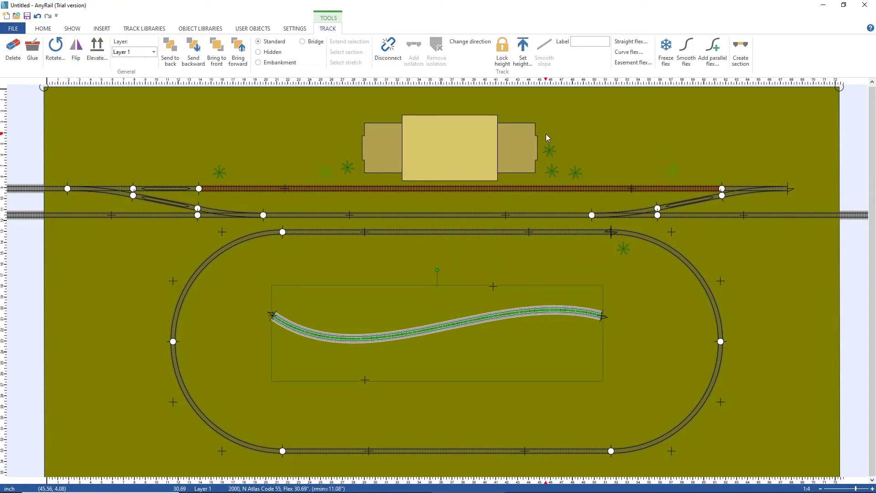
pyautogui.click(525, 54)
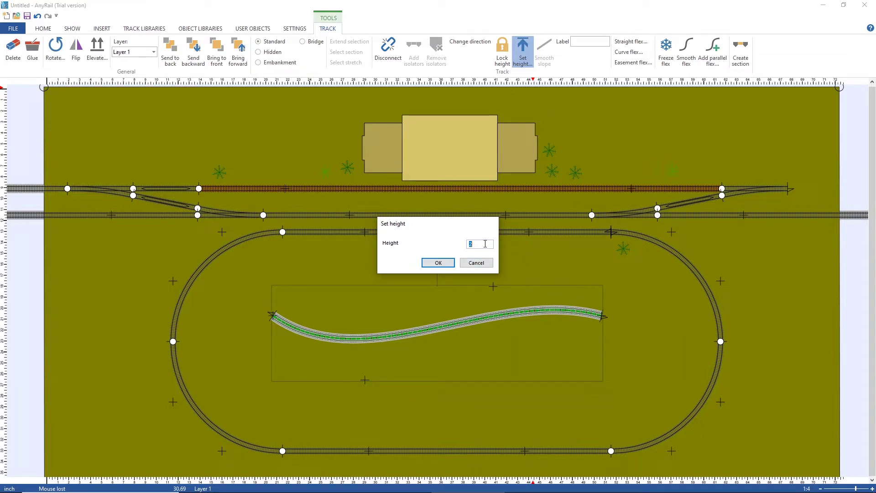
pyautogui.write('4')
pyautogui.click(429, 263)
pyautogui.click(92, 104)
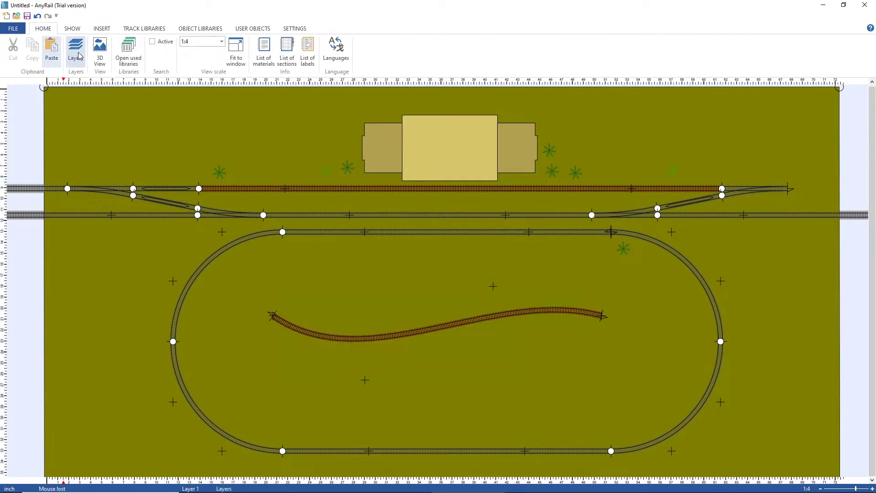
# Check the flex track's height in the 3D view and return to the 2D design view.
pyautogui.click(101, 51)
pyautogui.moveTo(505, 268); pyautogui.dragTo(438, 263)
pyautogui.scroll(2, 439, 258)
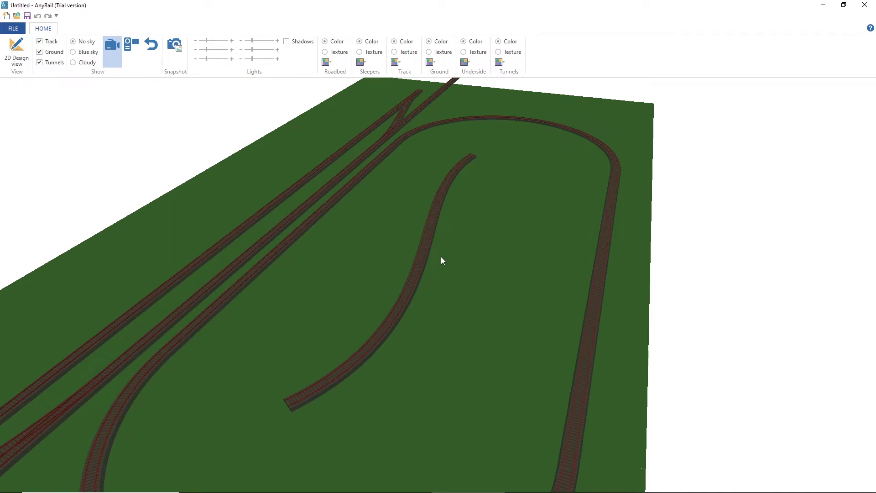
pyautogui.click(17, 50)
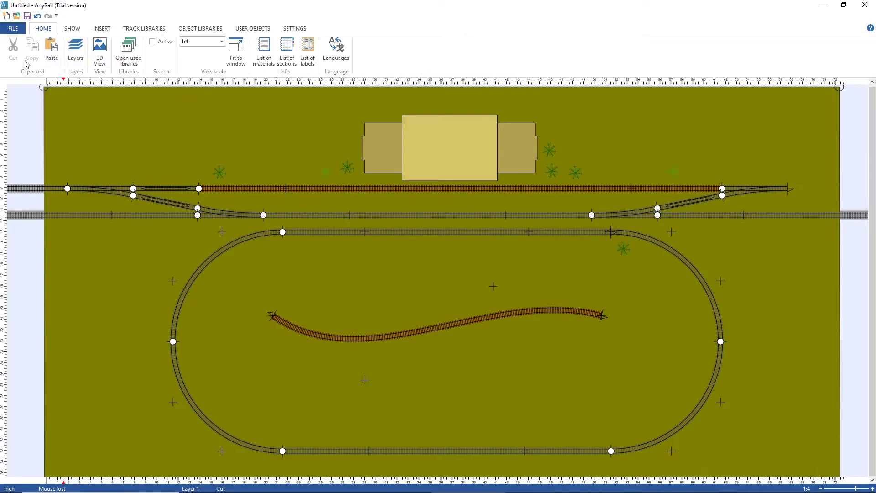
pyautogui.click(417, 332)
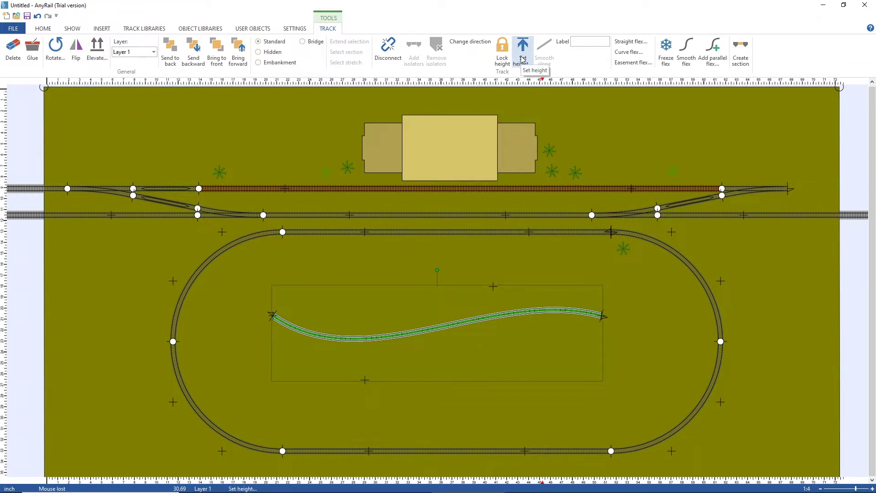
pyautogui.click(650, 342)
pyautogui.click(530, 312)
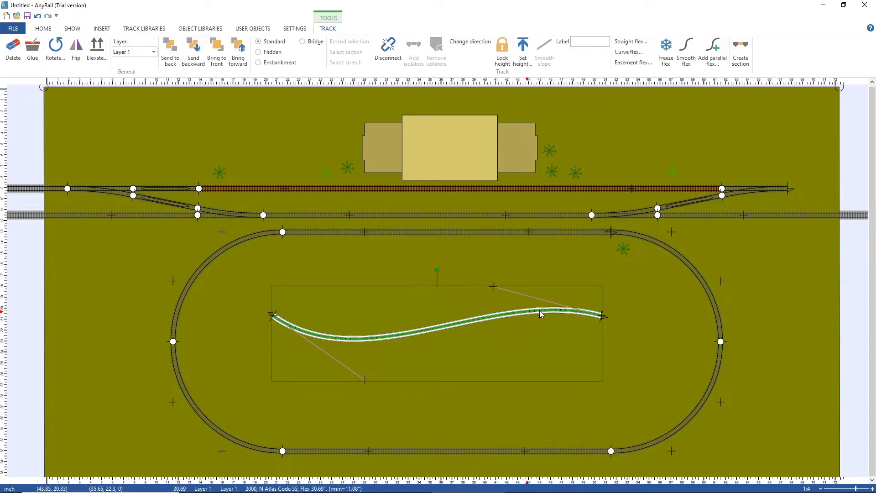
pyautogui.click(651, 308)
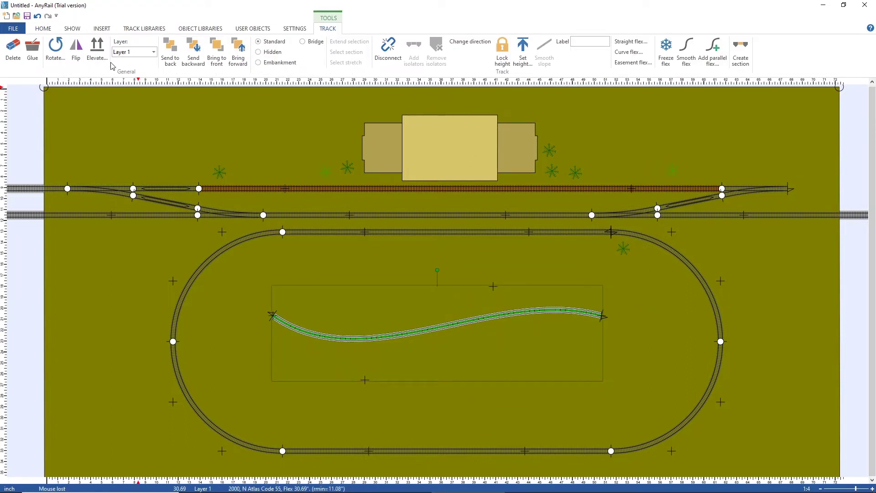
# Look at the flex track inside the oval in the 3D view and return to the 2D design view.
pyautogui.click(109, 94)
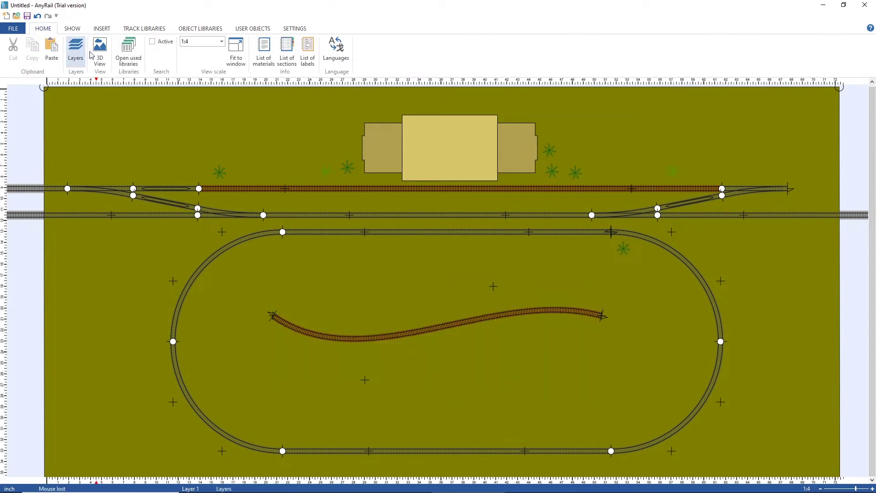
pyautogui.click(102, 50)
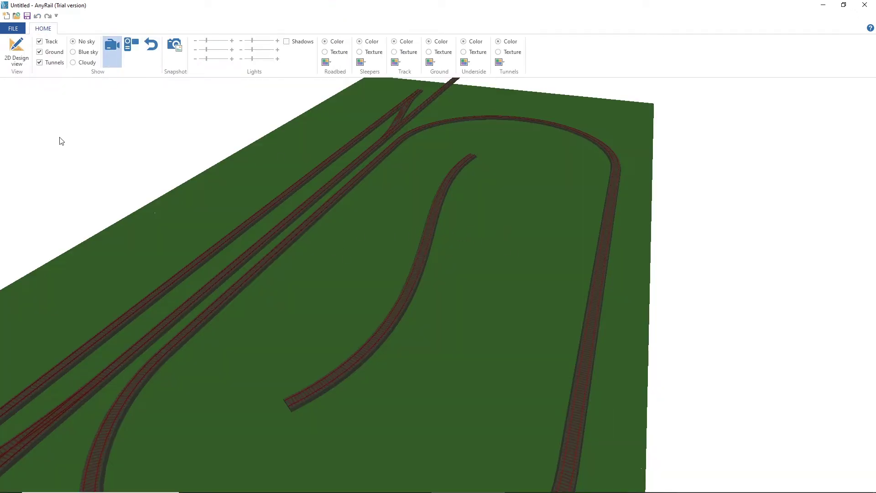
pyautogui.click(17, 50)
# Elevate the flex track inside the oval by 2 inches.
pyautogui.click(493, 316)
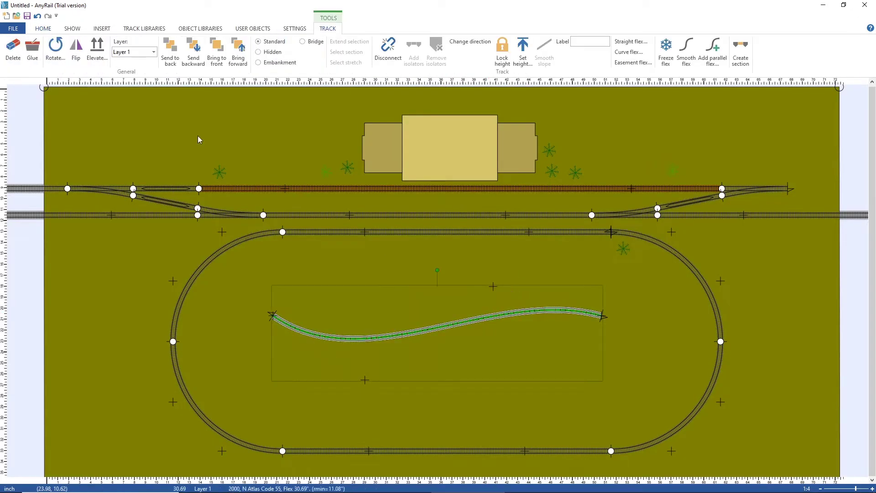
pyautogui.click(97, 51)
pyautogui.write('2')
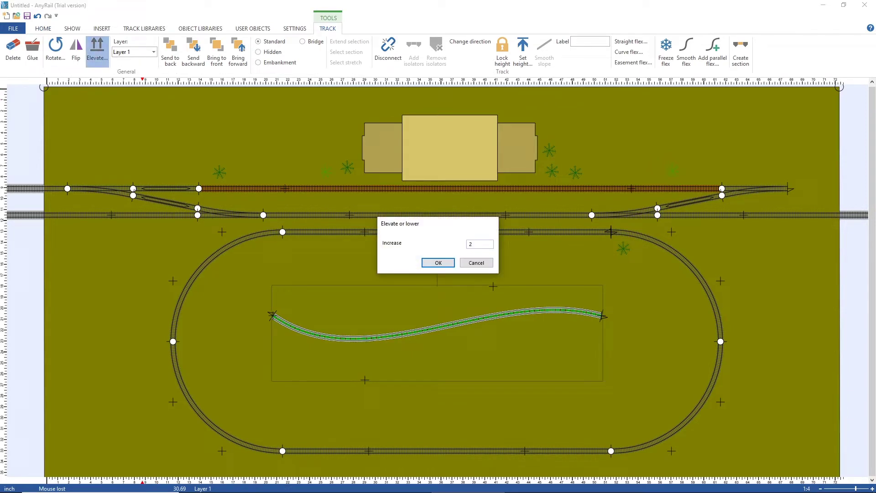
pyautogui.click(435, 264)
# Examine the elevated flex track in the 3D view and return to the 2D design view.
pyautogui.click(132, 117)
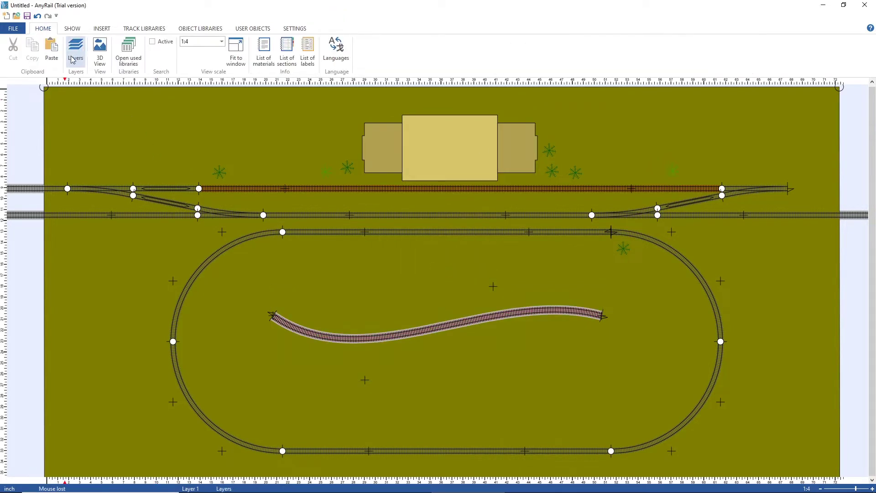
pyautogui.click(99, 50)
pyautogui.moveTo(499, 331); pyautogui.dragTo(481, 319)
pyautogui.click(16, 51)
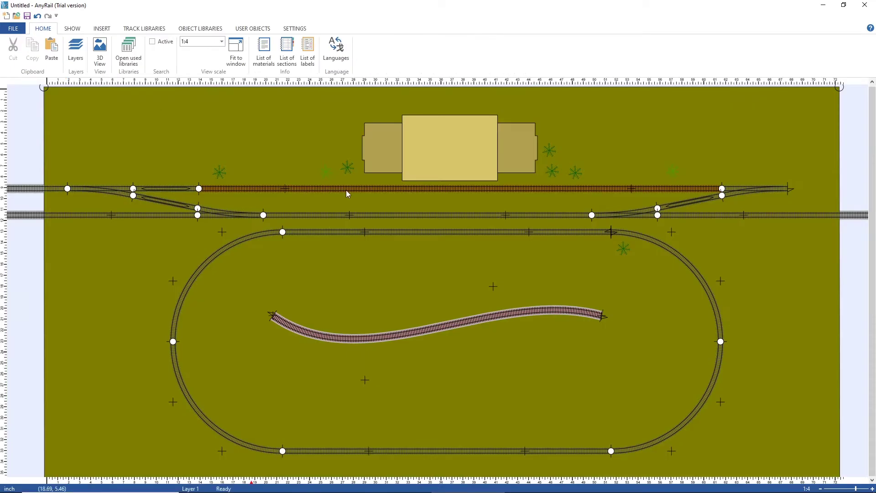
# Lower the flex track inside the oval with an elevation increase of -2 inches.
pyautogui.click(438, 332)
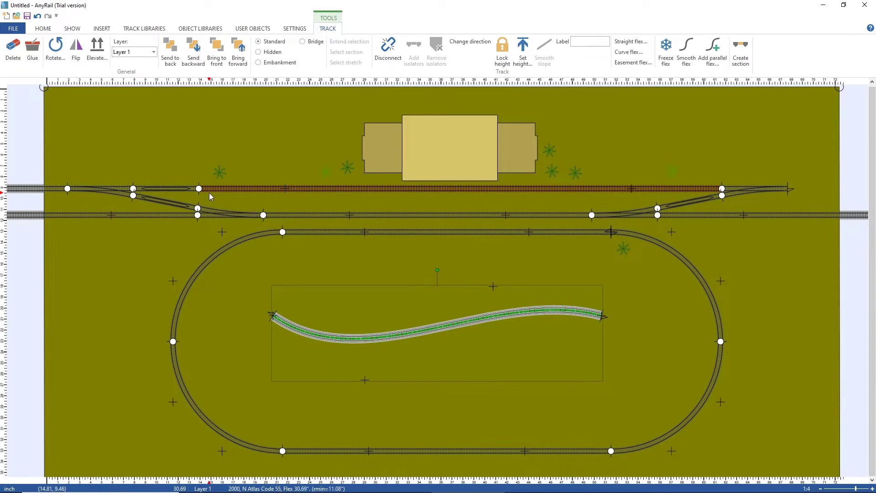
pyautogui.click(97, 50)
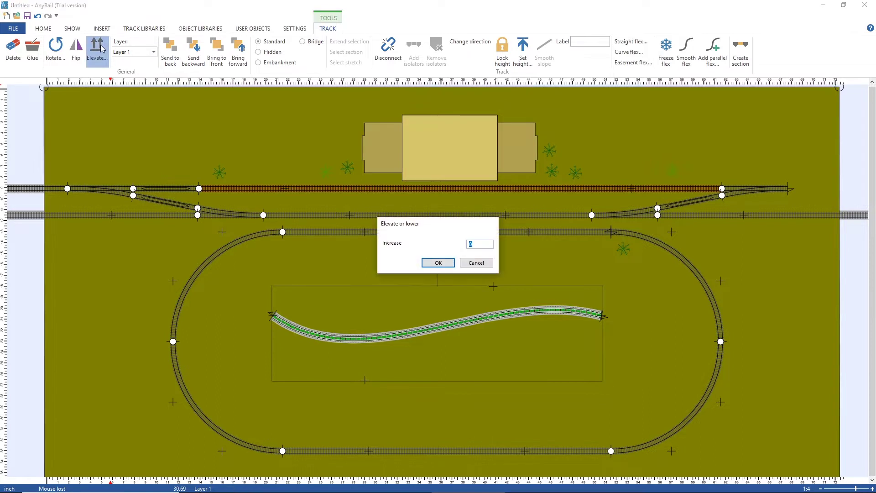
pyautogui.write('-2')
pyautogui.click(445, 264)
# Examine the lowered flex track from another angle in the 3D view and return to the 2D design view.
pyautogui.click(99, 115)
pyautogui.click(93, 46)
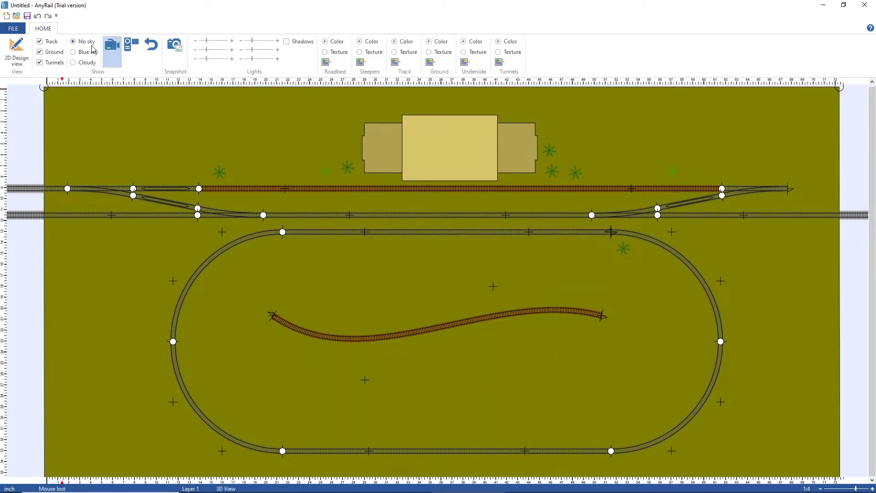
pyautogui.moveTo(525, 296); pyautogui.dragTo(472, 318)
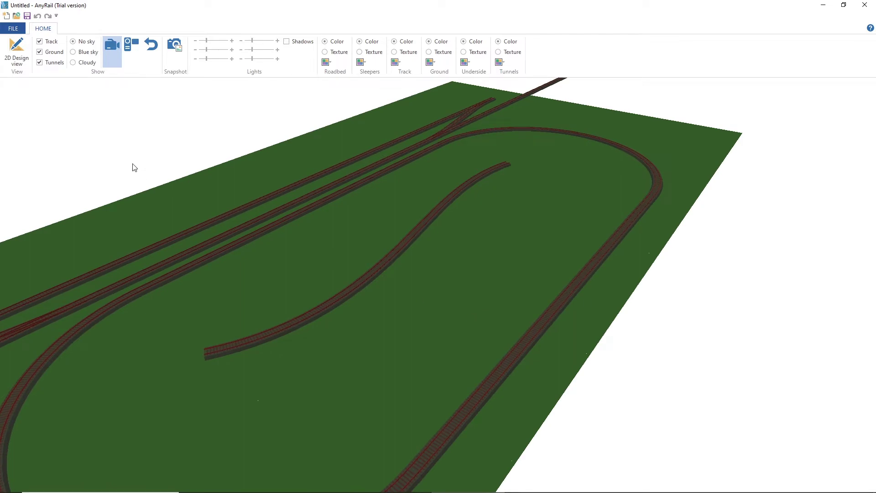
pyautogui.click(17, 51)
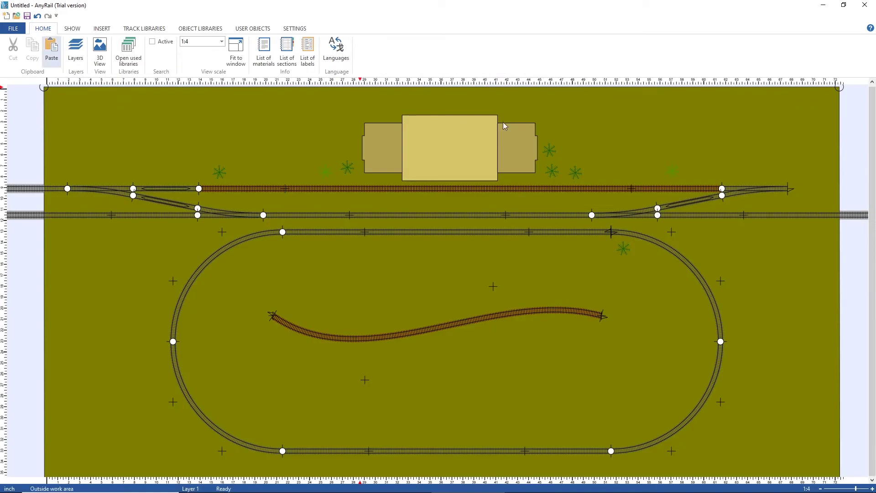
pyautogui.click(502, 321)
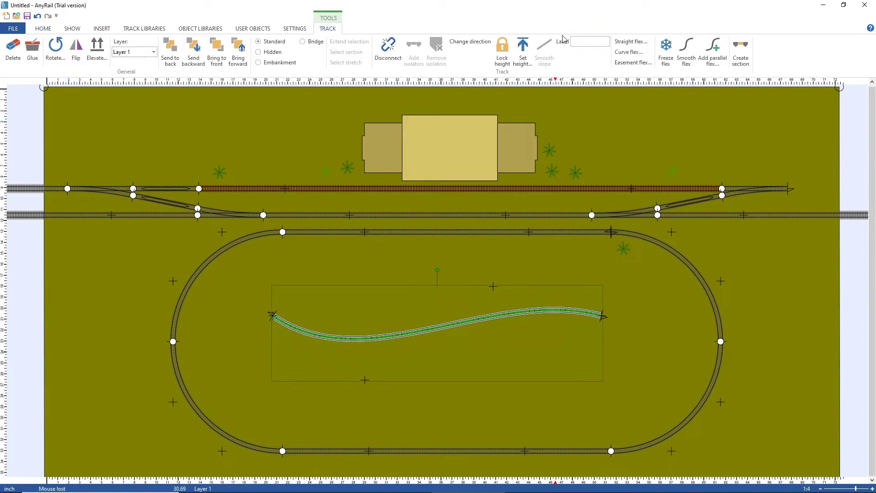
pyautogui.click(528, 53)
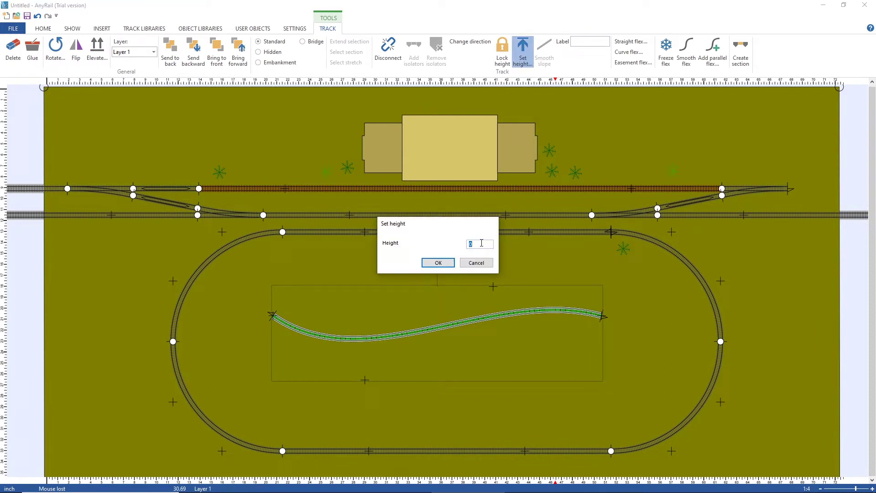
pyautogui.click(473, 270)
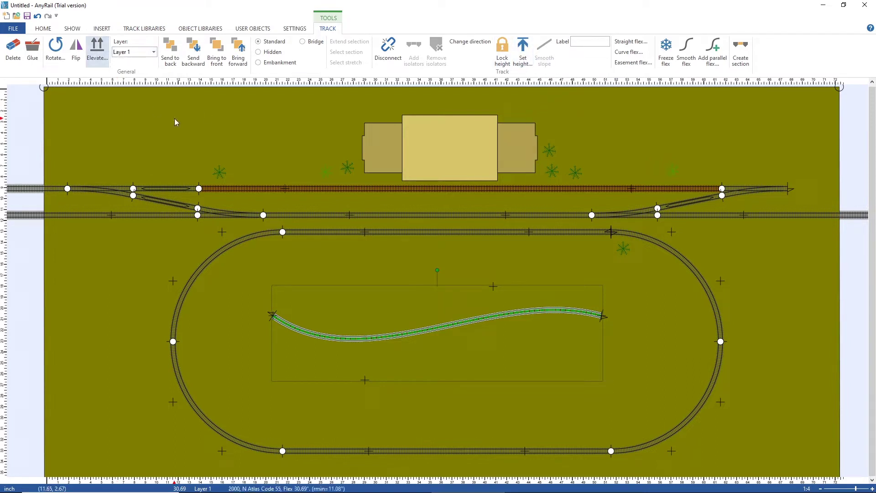
pyautogui.click(319, 270)
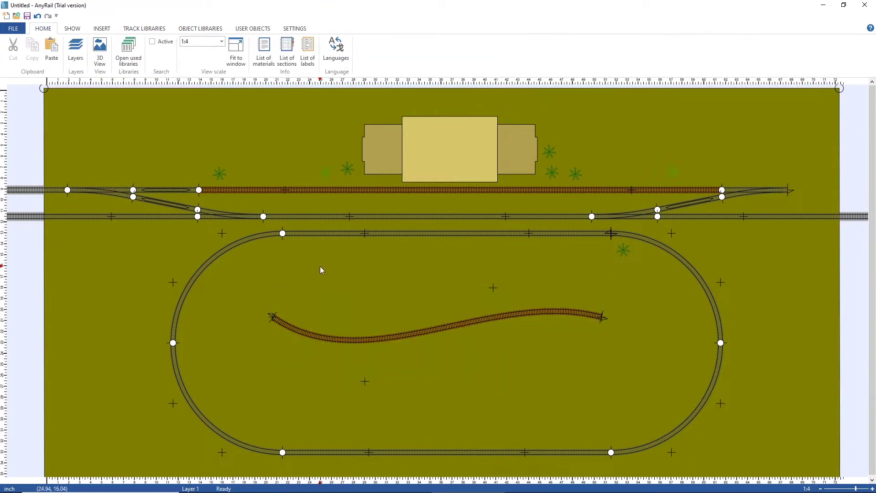
pyautogui.click(365, 339)
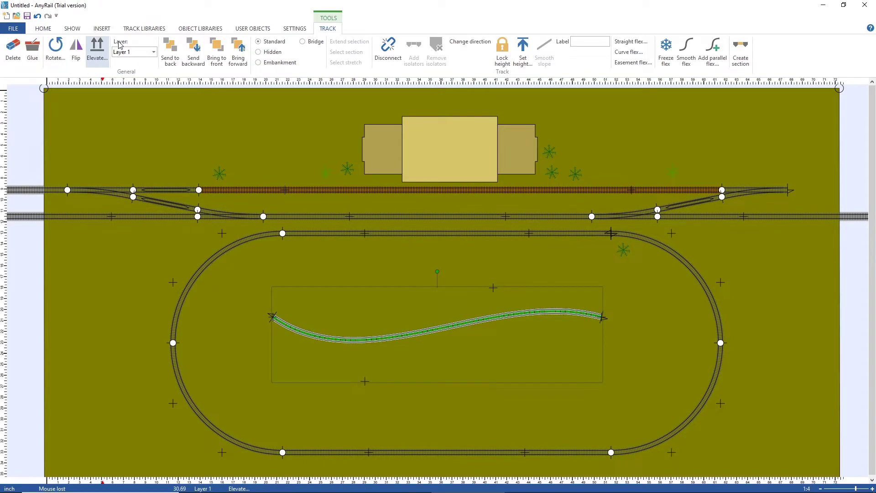
pyautogui.click(283, 166)
pyautogui.click(388, 336)
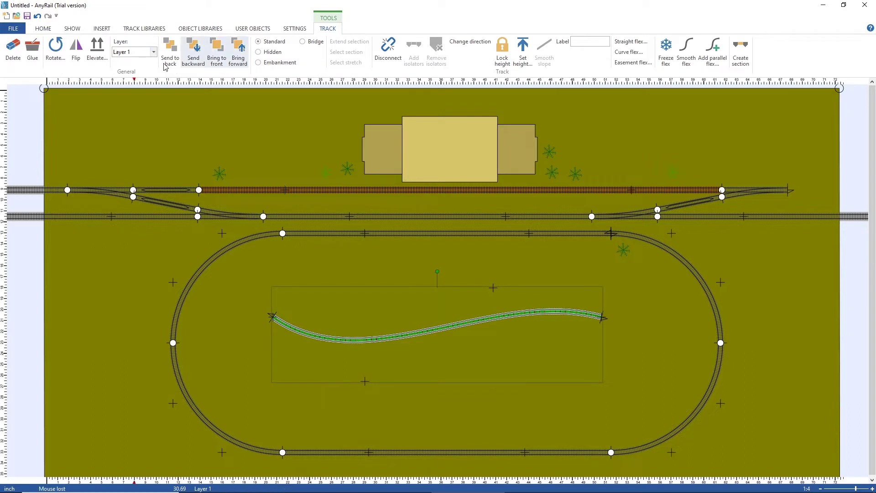
pyautogui.click(135, 116)
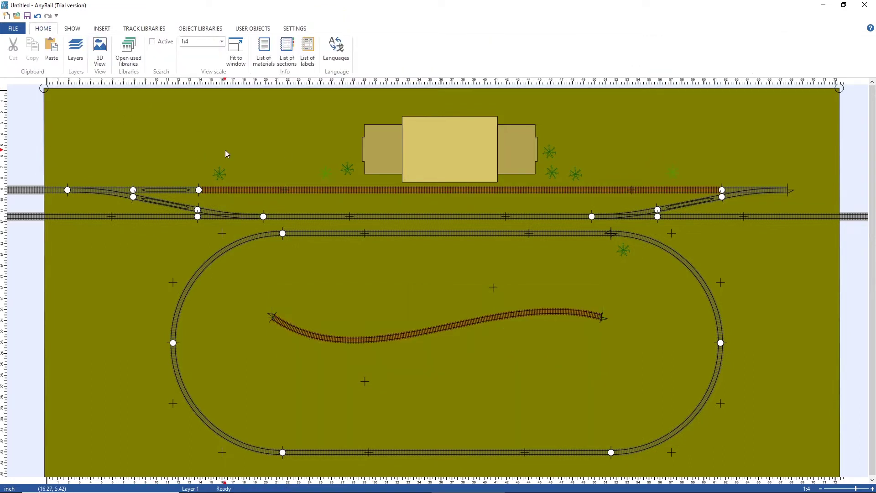
# Display the layout's layer list and add two new layers below Layer 1.
pyautogui.click(72, 52)
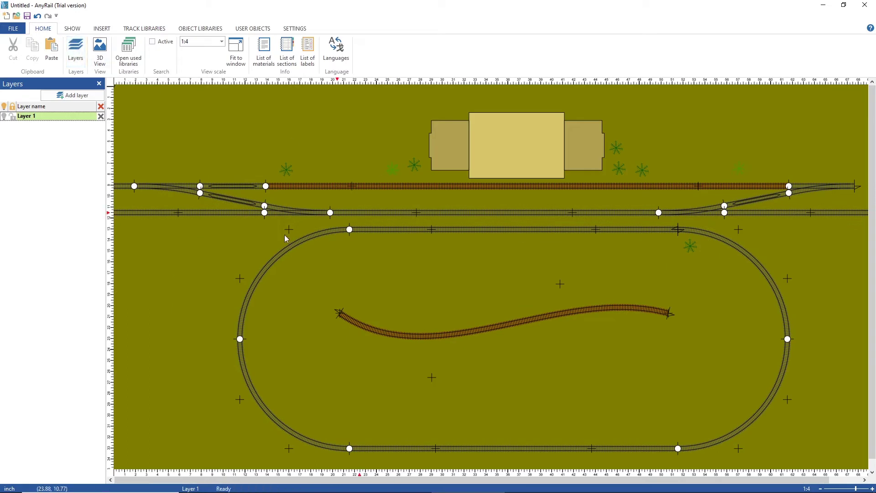
pyautogui.click(69, 96)
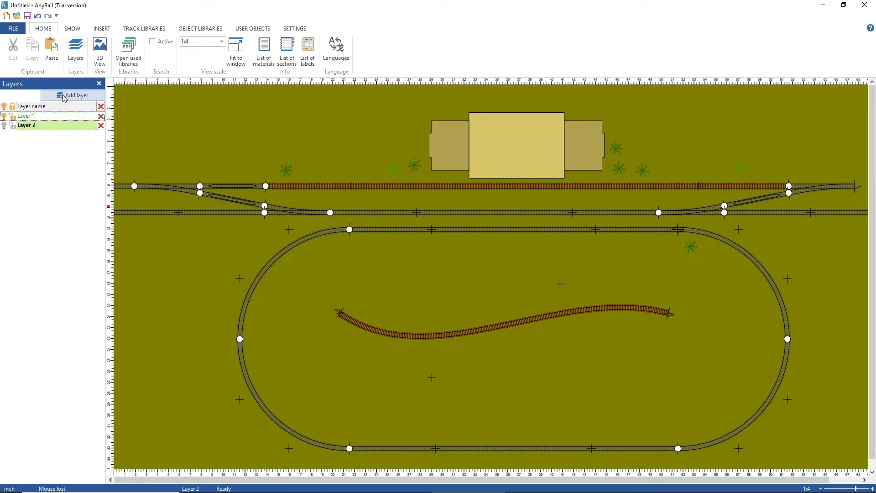
pyautogui.click(24, 125)
pyautogui.click(54, 96)
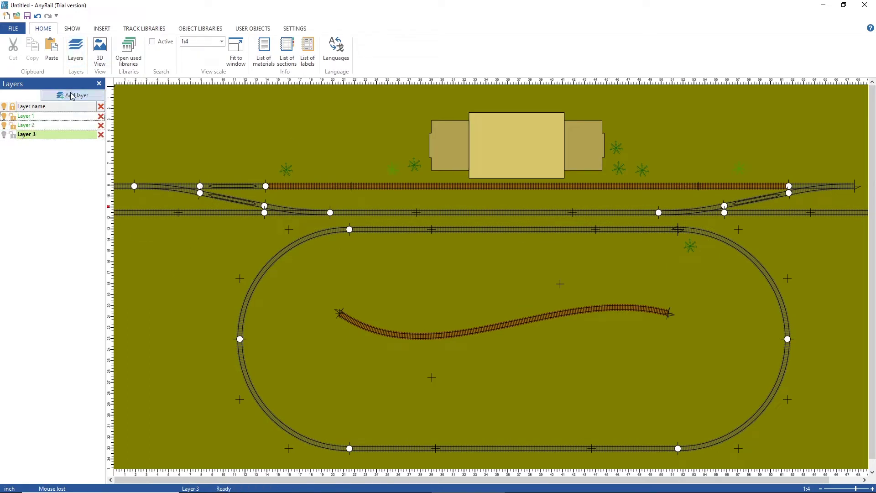
# Rename the third layer as Tracks.
pyautogui.click(31, 134)
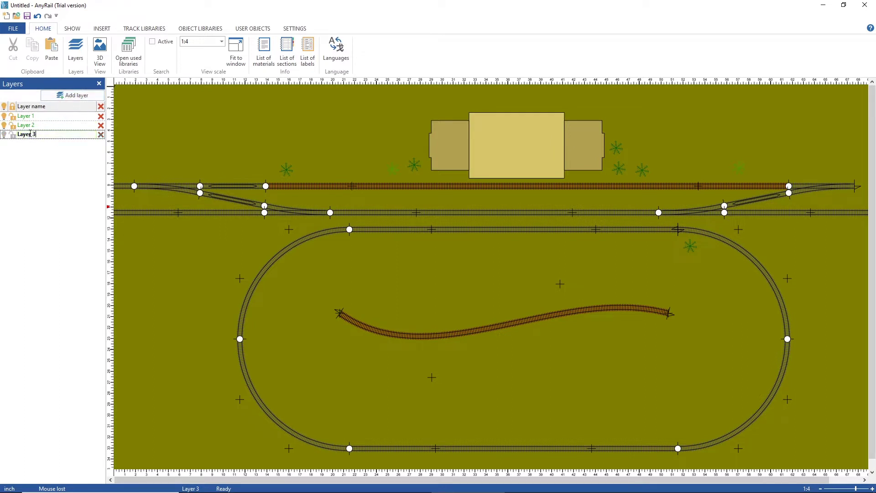
pyautogui.moveTo(38, 134); pyautogui.dragTo(1, 134)
pyautogui.write('Tracks')
pyautogui.press('Return')
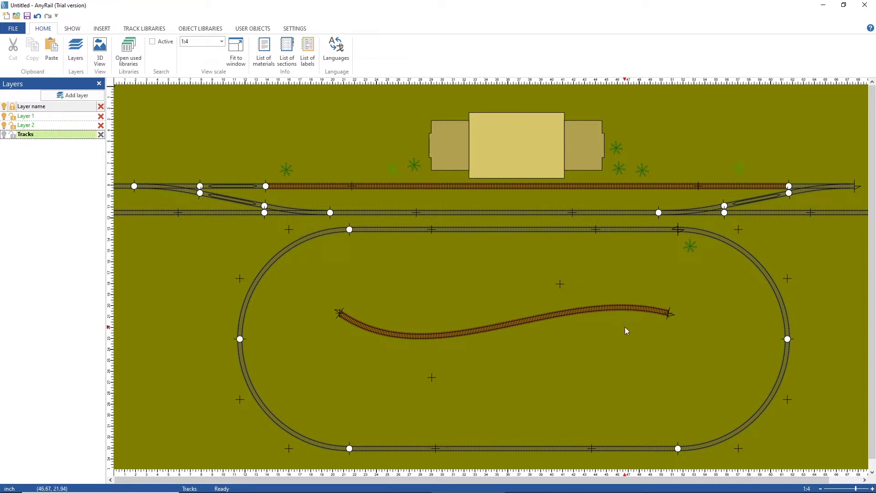
# Assign the flex track inside the oval to the Tracks layer and reselect it to check its layer.
pyautogui.click(395, 337)
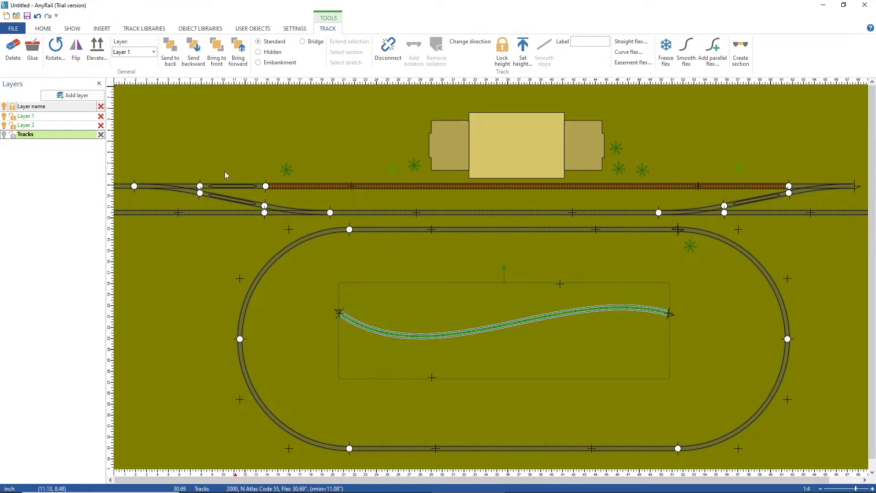
pyautogui.click(153, 52)
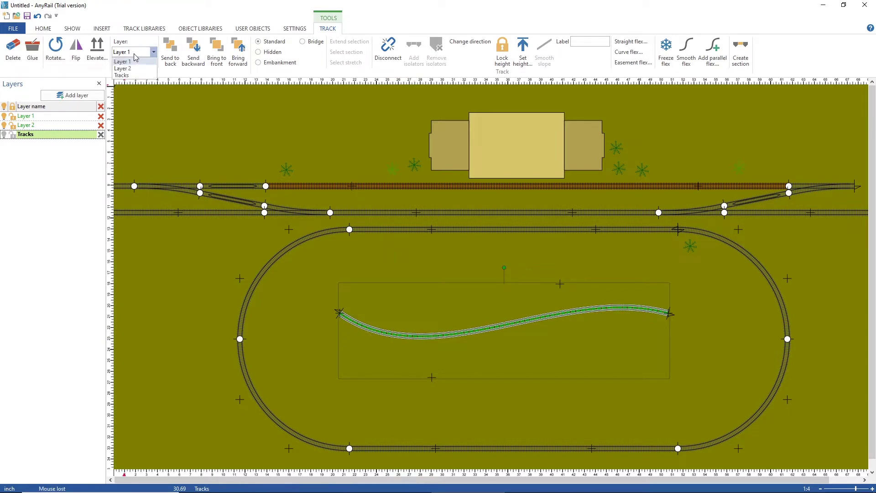
pyautogui.click(122, 75)
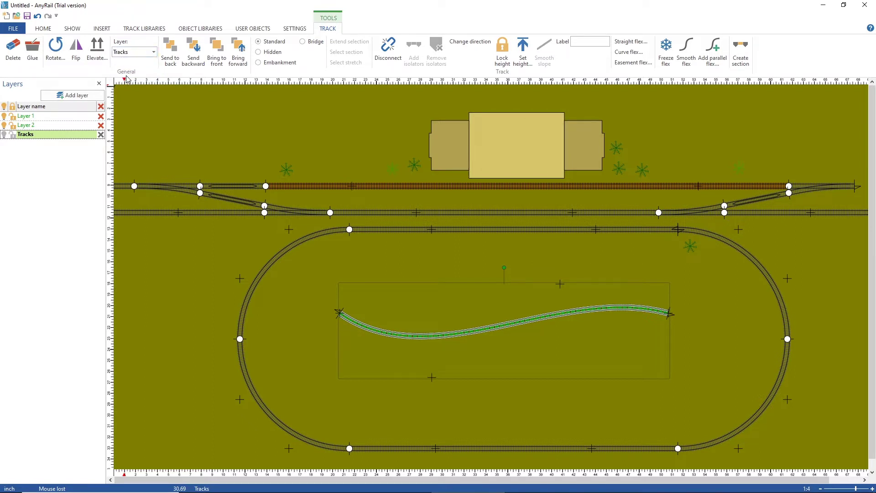
pyautogui.click(418, 269)
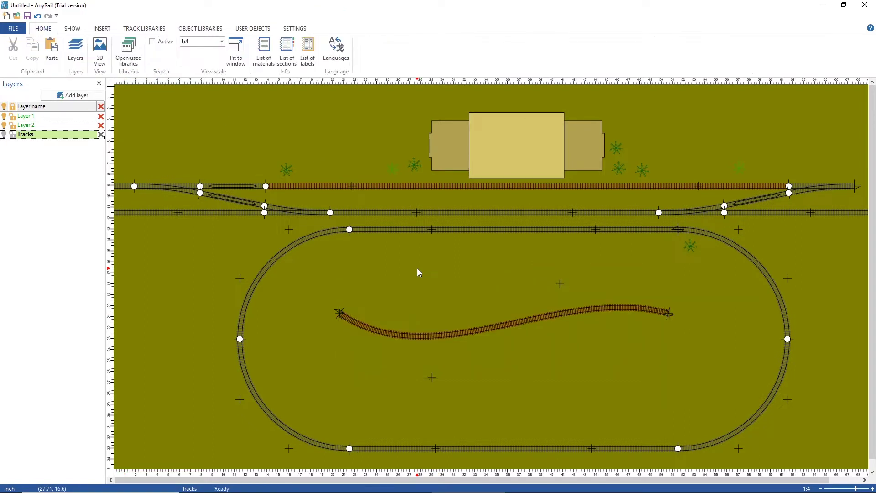
pyautogui.click(433, 337)
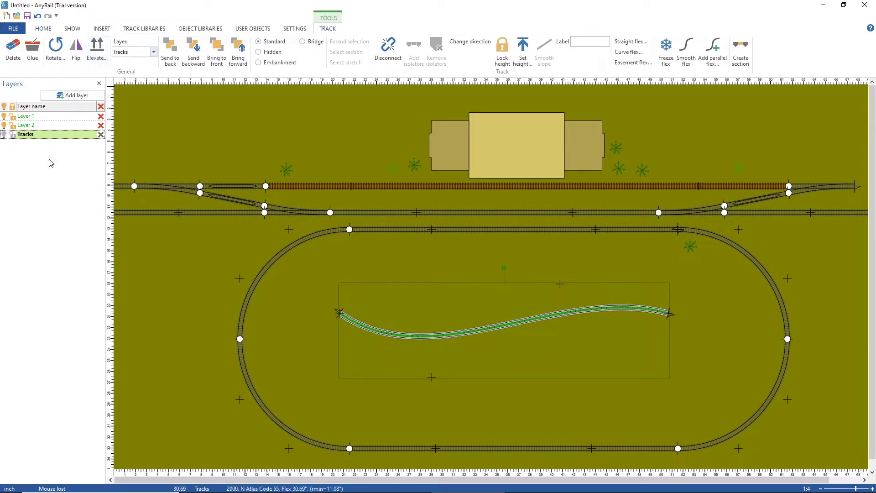
# Toggle the Tracks layer's visibility with Layer 2 active, and try it again with Tracks as the active layer.
pyautogui.click(5, 140)
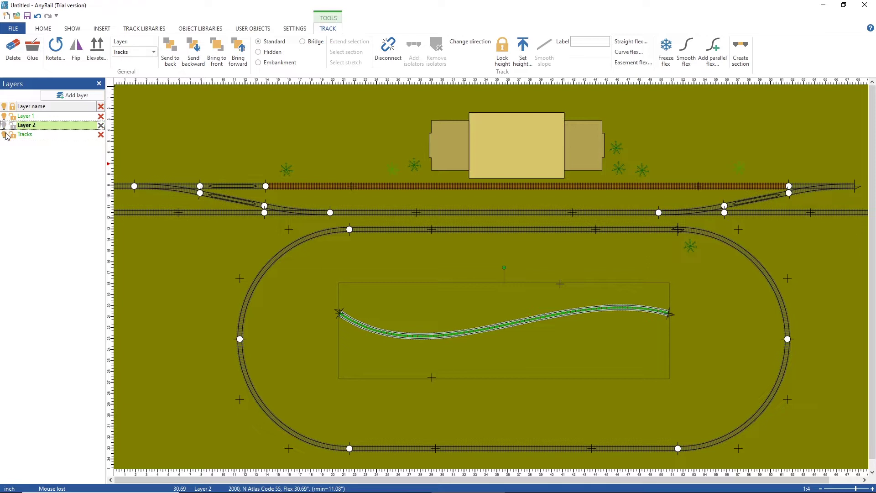
pyautogui.click(6, 135)
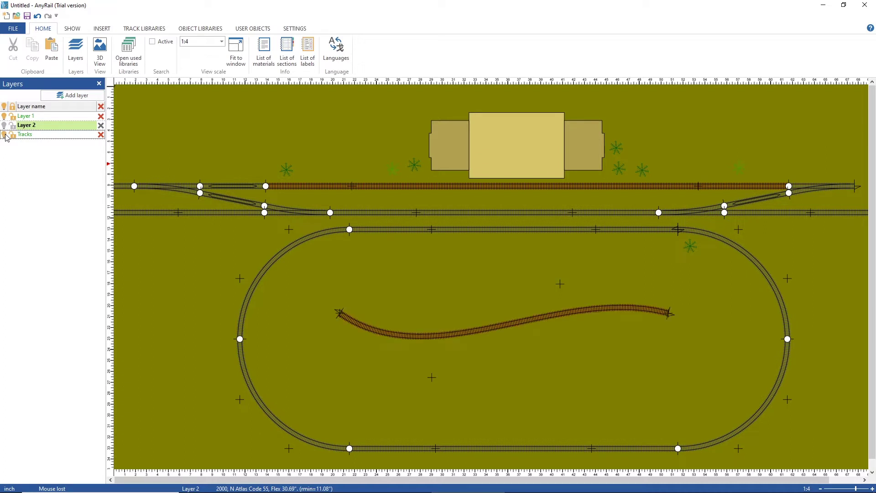
pyautogui.click(42, 135)
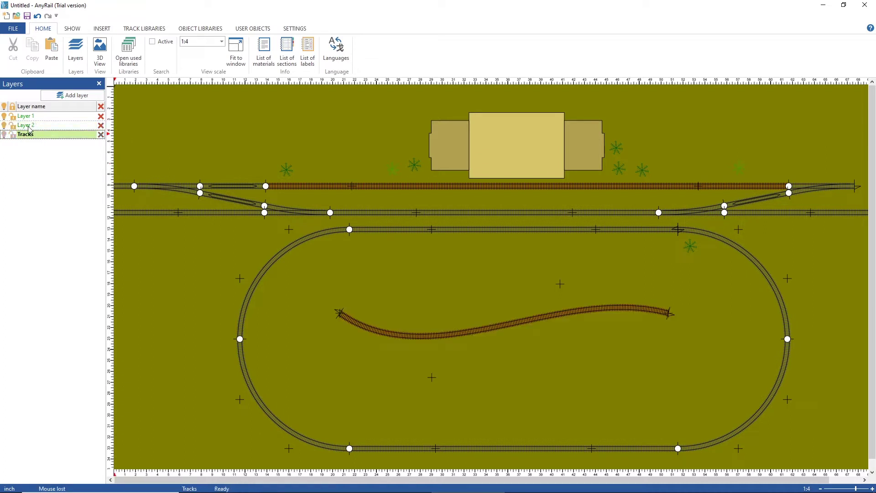
pyautogui.click(4, 136)
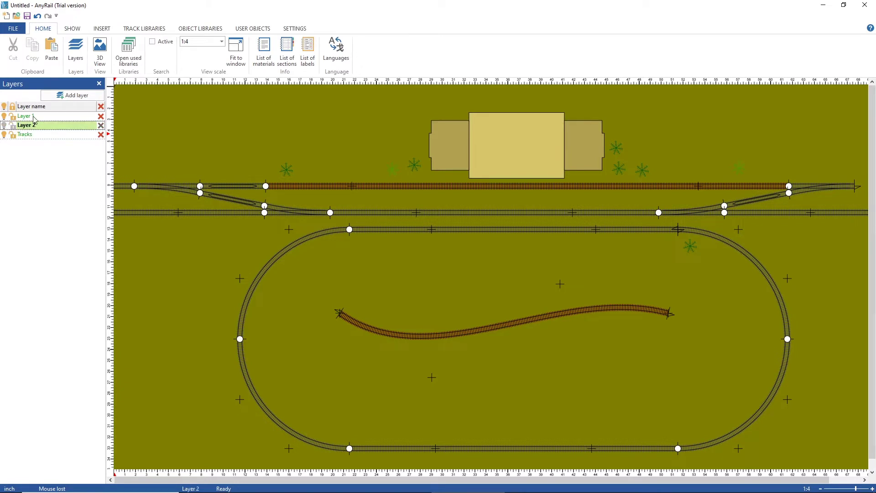
# Make Layer 1 the active layer.
pyautogui.click(5, 135)
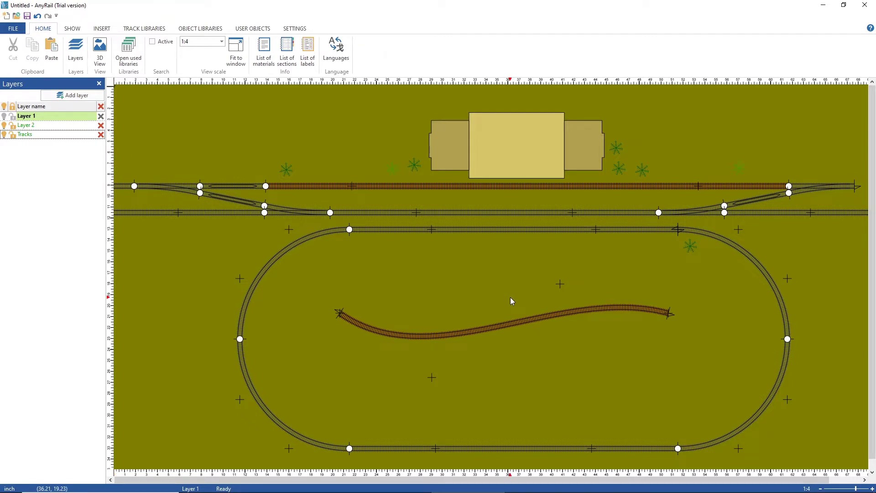
pyautogui.scroll(-1, 511, 298)
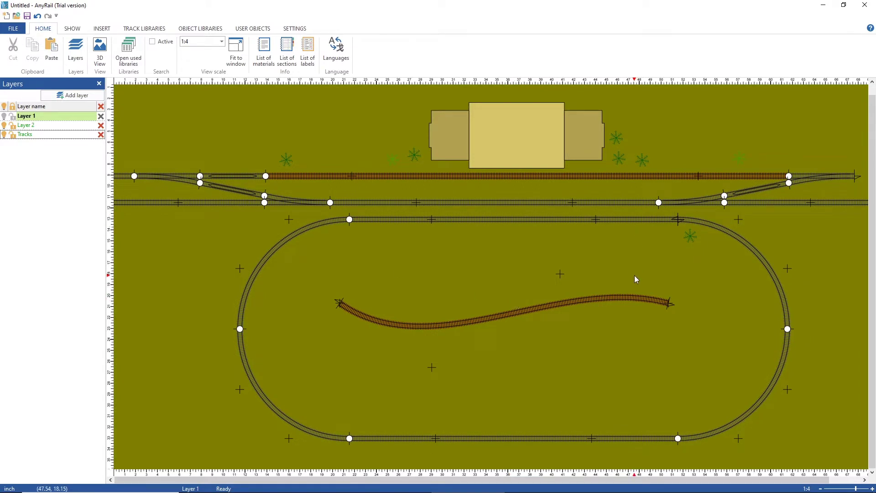
pyautogui.scroll(1, 395, 263)
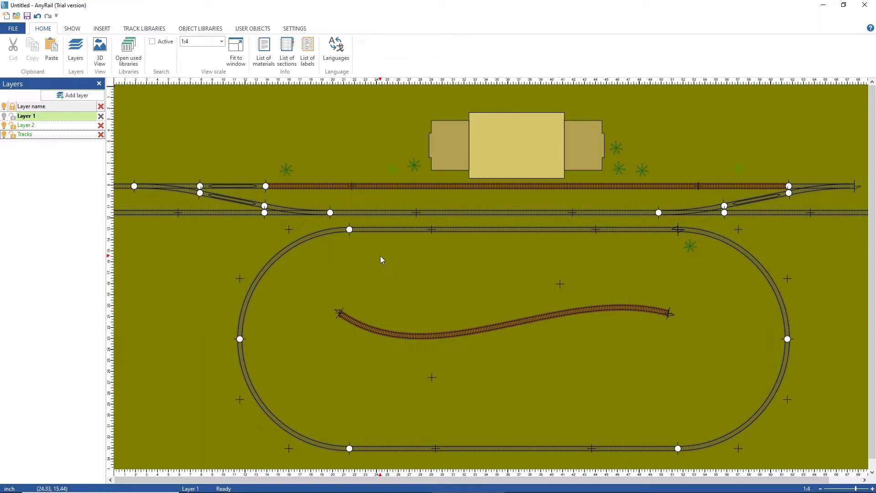
# Move the flex track from inside the oval up across the oval's upper straight and the straight track just above it.
pyautogui.click(493, 330)
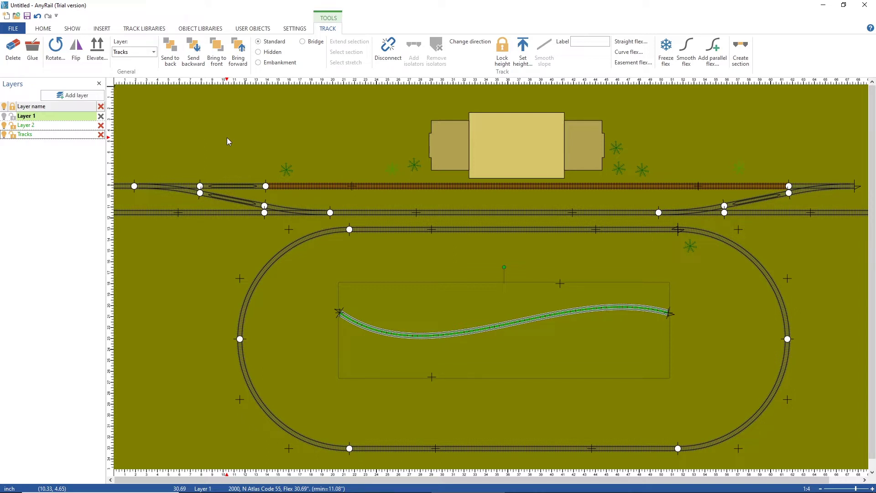
pyautogui.moveTo(429, 337); pyautogui.dragTo(455, 234)
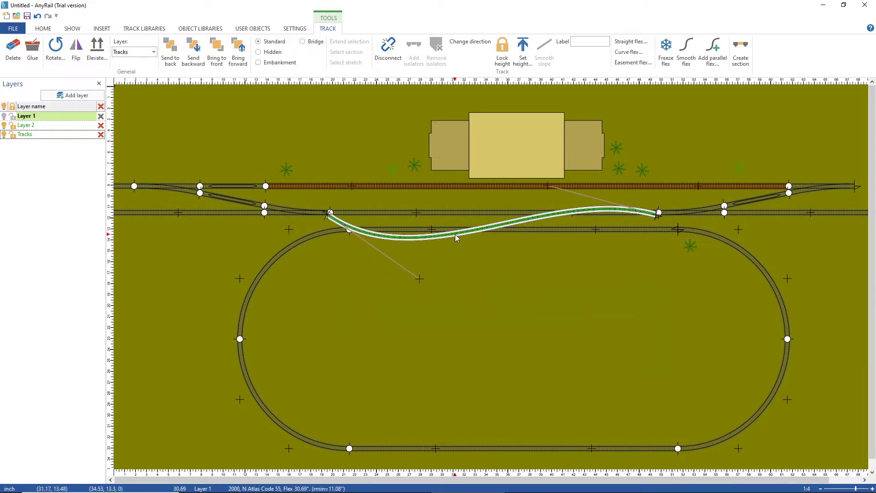
pyautogui.scroll(5, 462, 222)
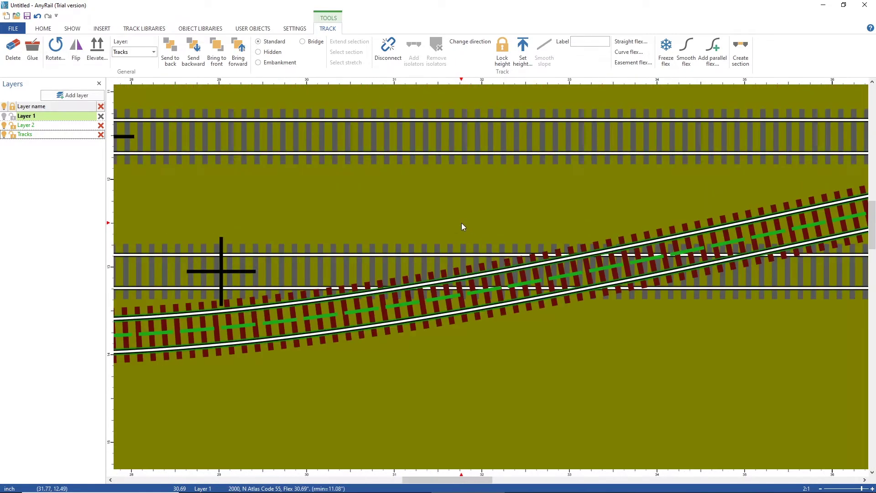
pyautogui.click(632, 339)
pyautogui.scroll(-1, 633, 339)
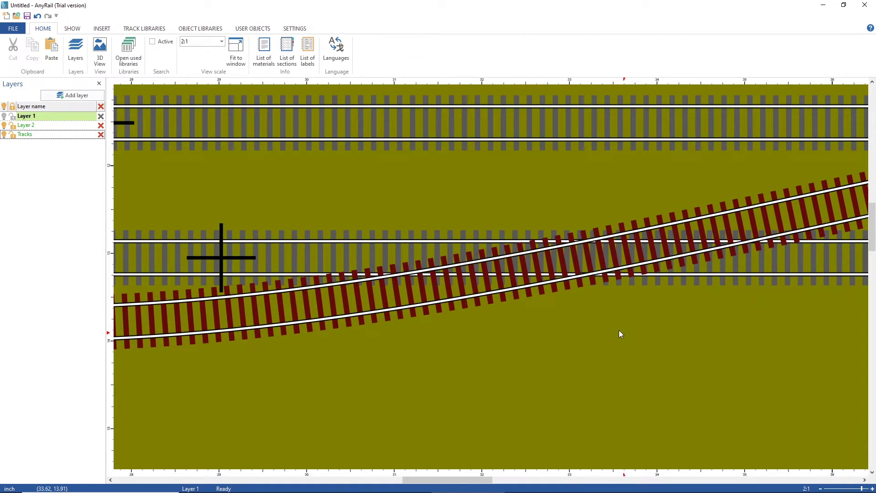
# Nudge the flex track slightly downward and sideways where it crosses the oval's upper straight, and deselect it.
pyautogui.click(327, 289)
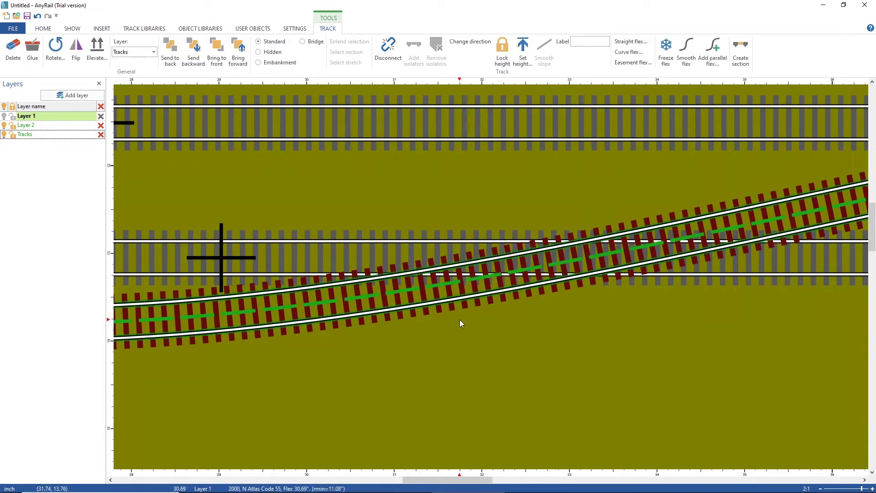
pyautogui.click(424, 322)
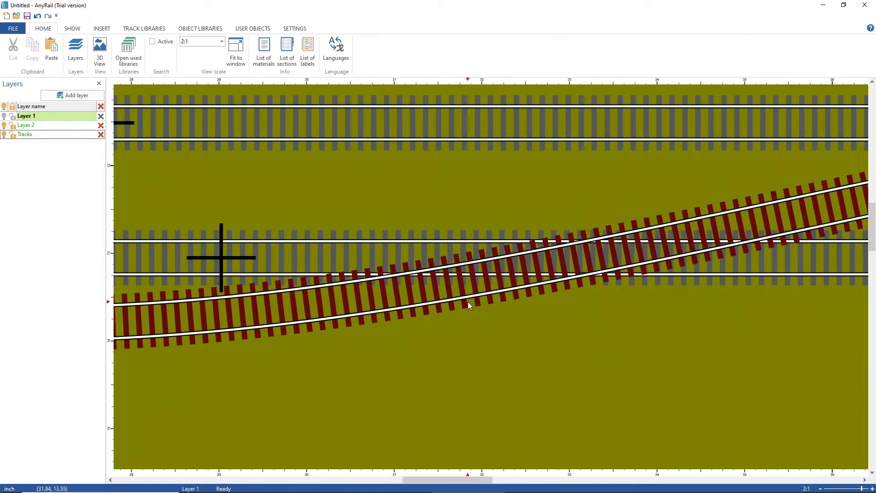
pyautogui.click(466, 296)
pyautogui.scroll(-1, 466, 296)
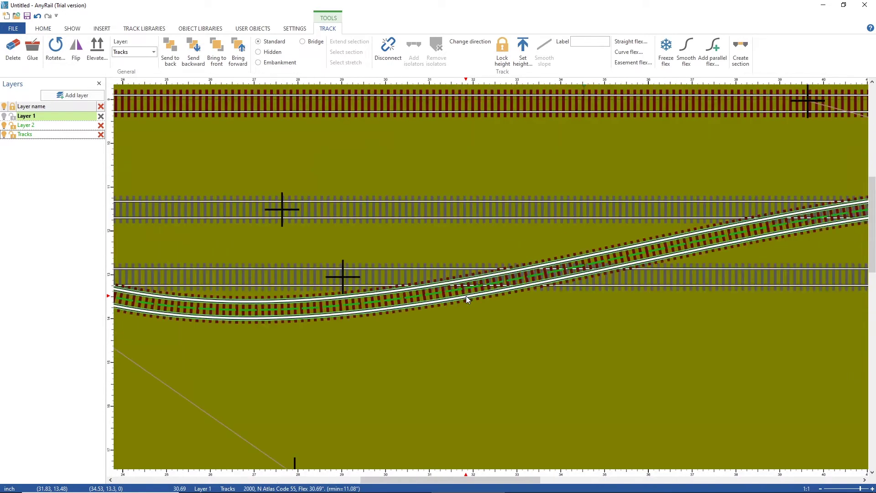
pyautogui.click(455, 301)
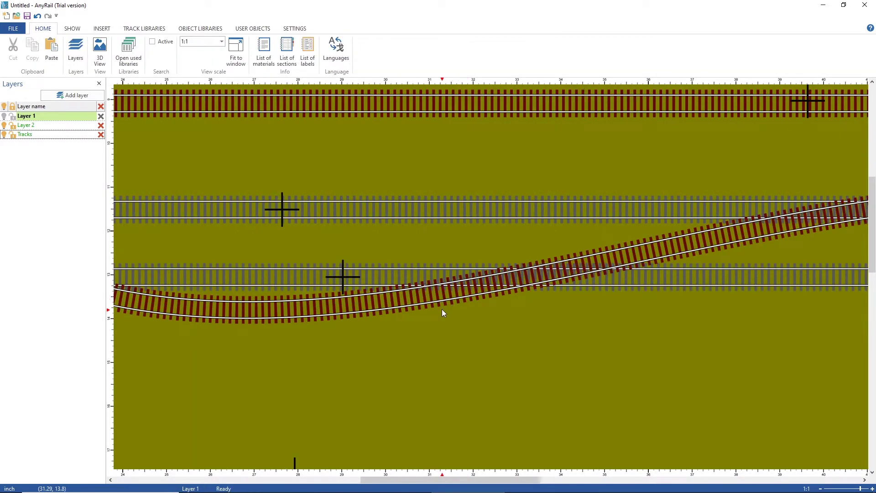
pyautogui.moveTo(442, 298); pyautogui.dragTo(446, 311)
pyautogui.click(574, 330)
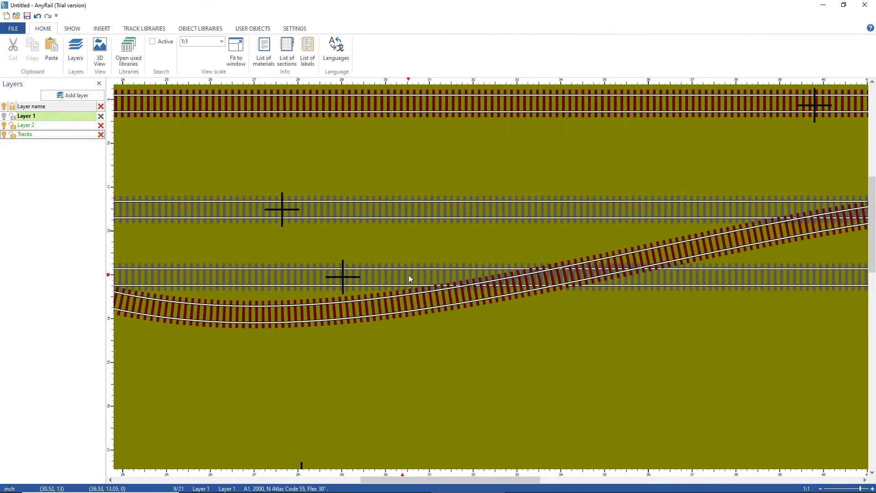
# Select the oval's upper straight to compare it, try sending the flex track to the back, and undo that change.
pyautogui.click(409, 275)
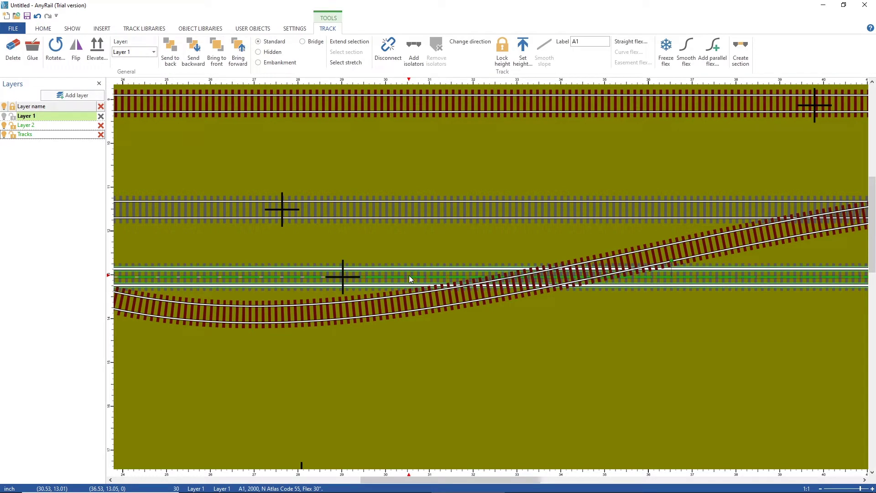
pyautogui.click(512, 308)
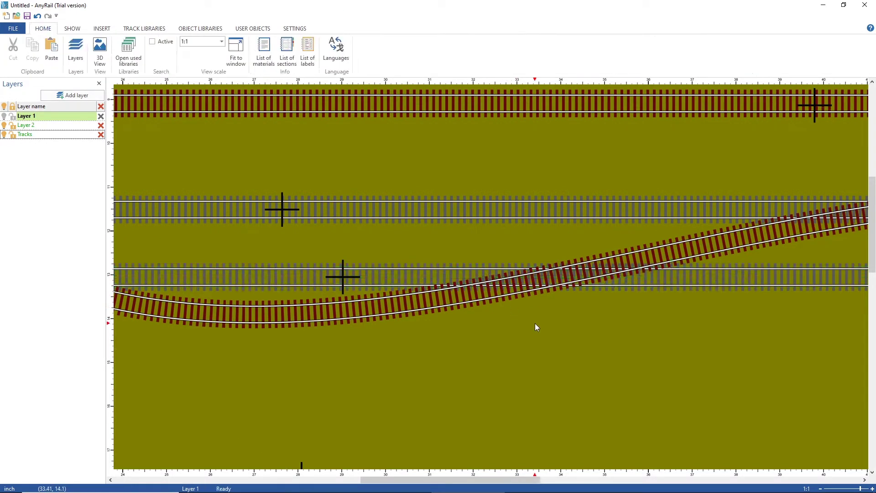
pyautogui.click(525, 284)
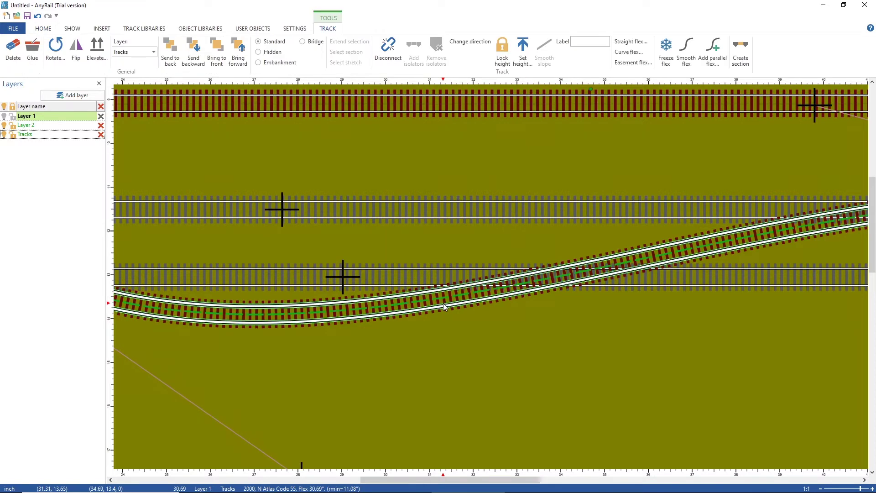
pyautogui.click(170, 57)
pyautogui.scroll(-5, 480, 314)
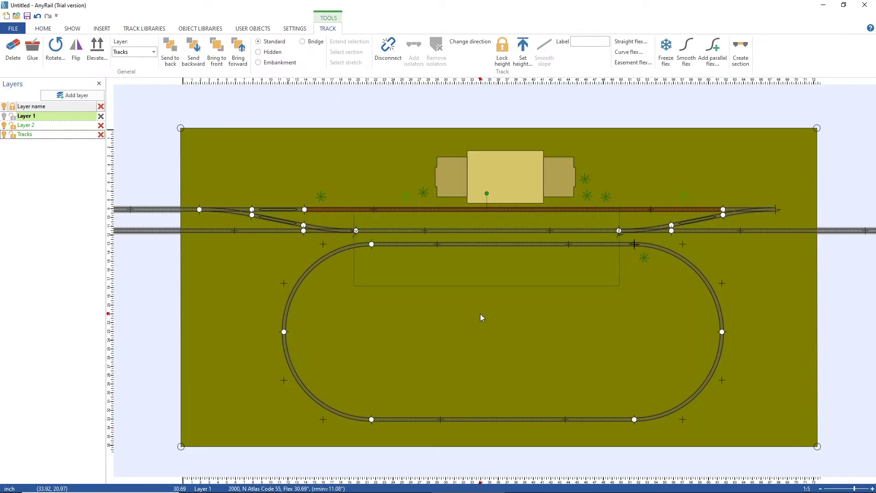
pyautogui.scroll(1, 480, 313)
pyautogui.scroll(1, 480, 314)
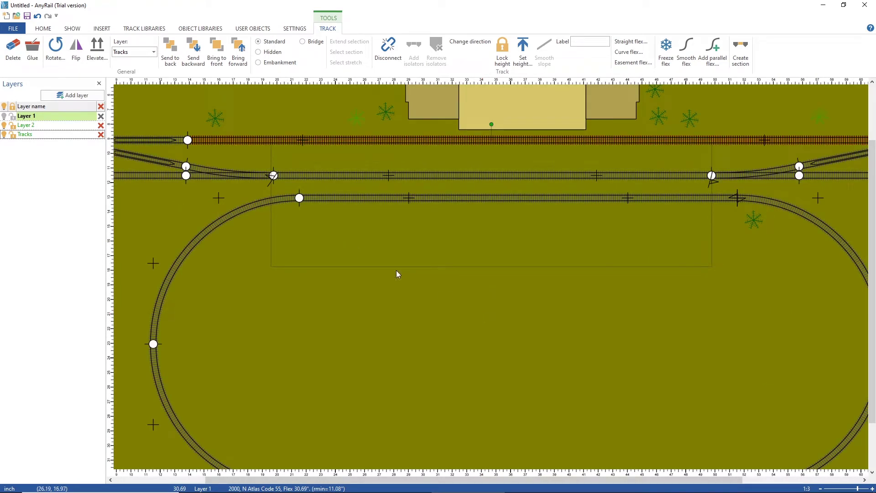
pyautogui.hotkey('ctrl', 'z')
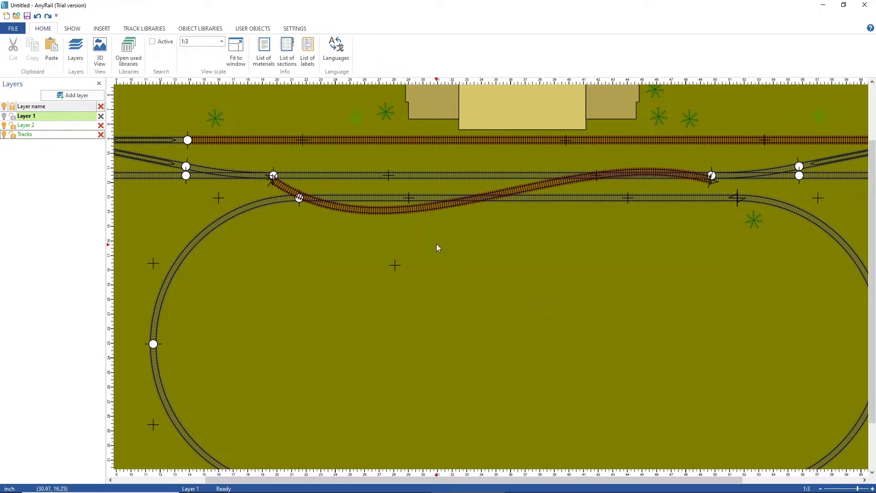
# Send the flex track backward until it passes beneath the oval's upper straight.
pyautogui.click(424, 208)
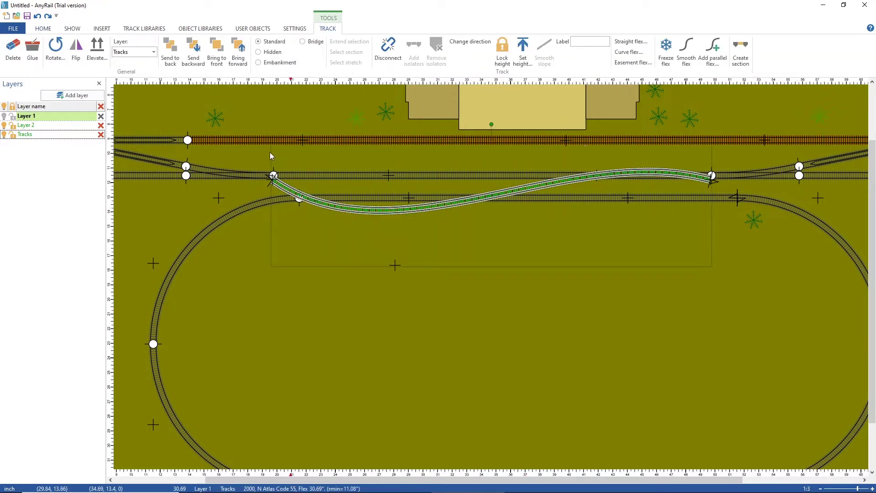
pyautogui.click(197, 65)
pyautogui.click(512, 281)
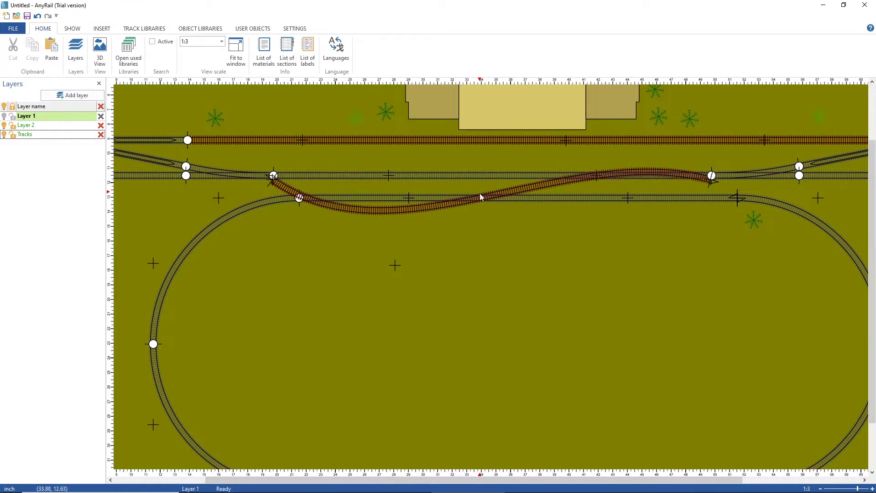
pyautogui.scroll(5, 480, 194)
pyautogui.click(412, 276)
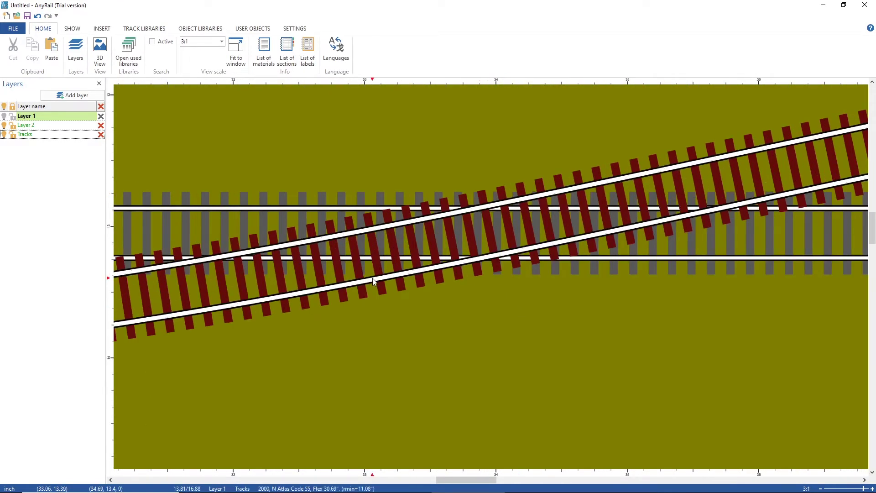
pyautogui.click(193, 50)
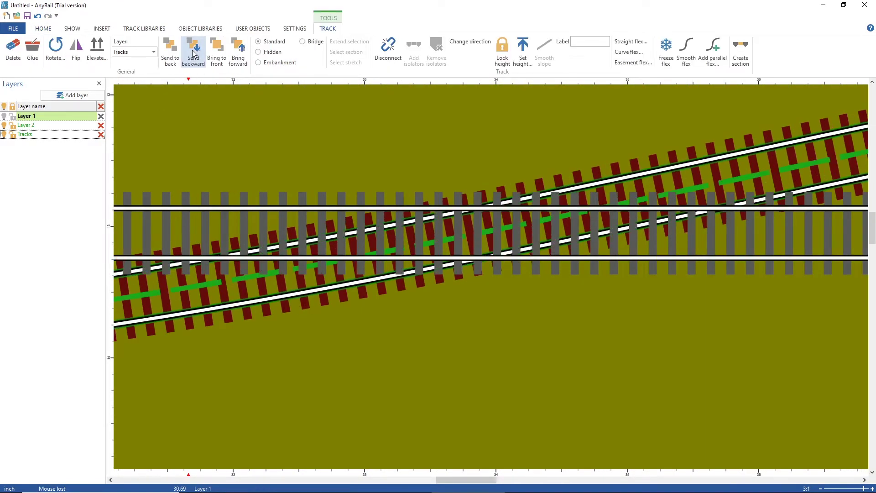
pyautogui.click(494, 342)
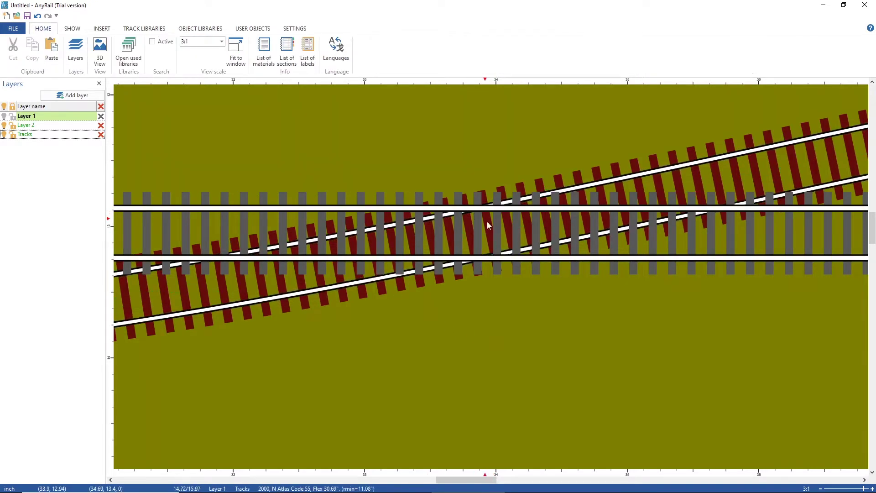
pyautogui.scroll(-1, 501, 227)
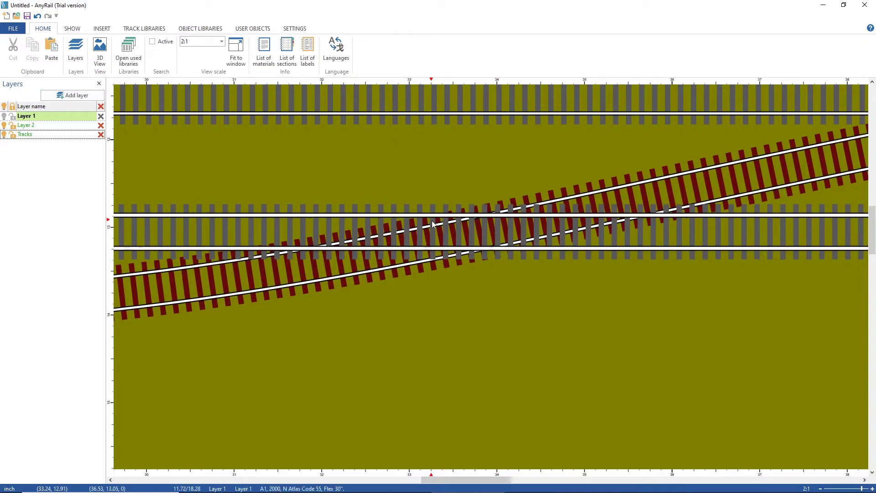
# Bring the flex track to the front so it lies over the oval's upper straight.
pyautogui.click(374, 271)
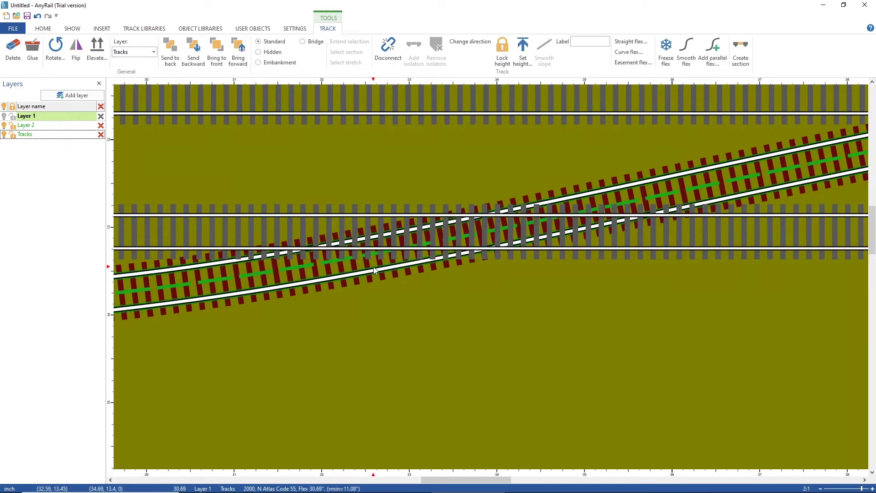
pyautogui.click(216, 51)
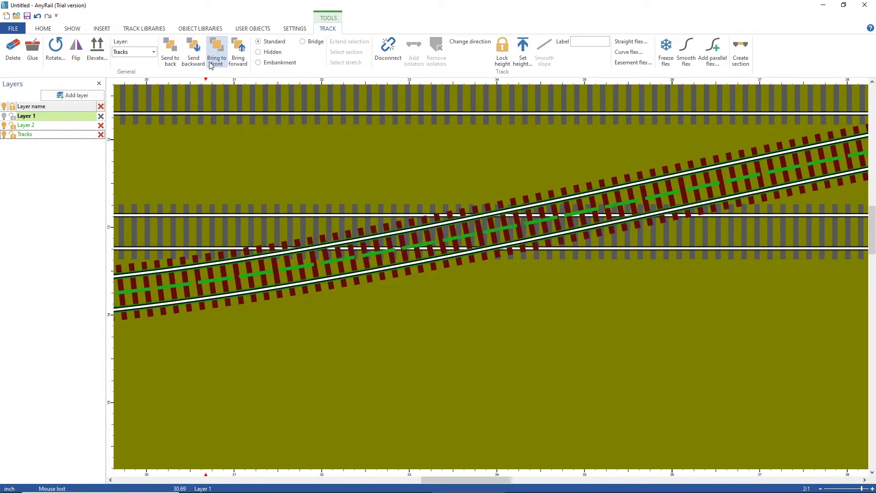
pyautogui.click(242, 185)
pyautogui.click(287, 295)
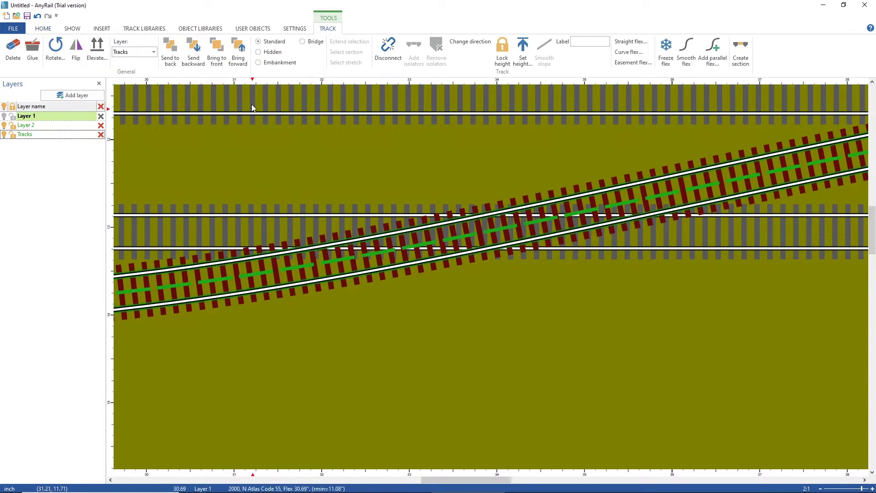
# Send the flex track to the back behind the baseboard, and bring it forward until it lies between the baseboard and the oval's upper straight.
pyautogui.click(176, 60)
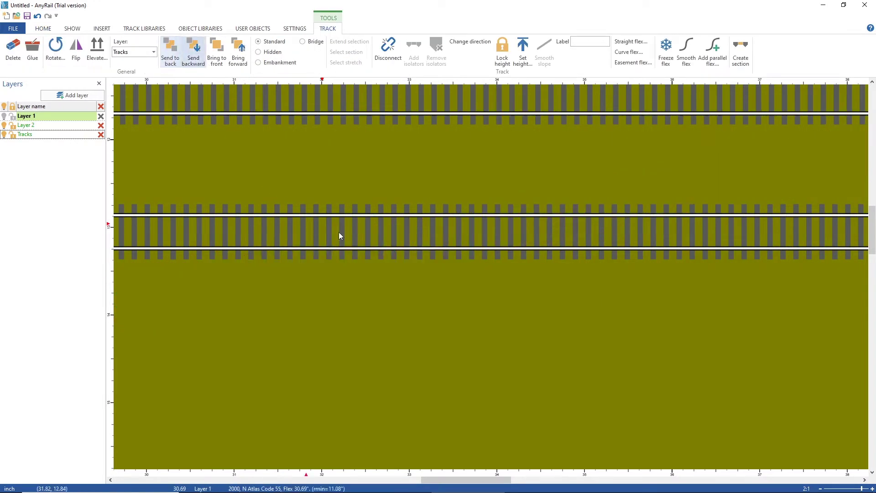
pyautogui.scroll(-5, 383, 294)
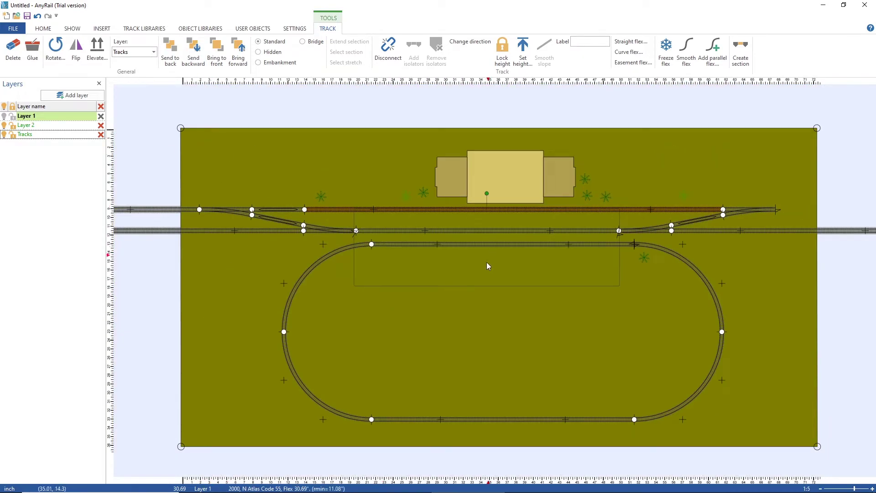
pyautogui.scroll(3, 486, 266)
pyautogui.click(242, 52)
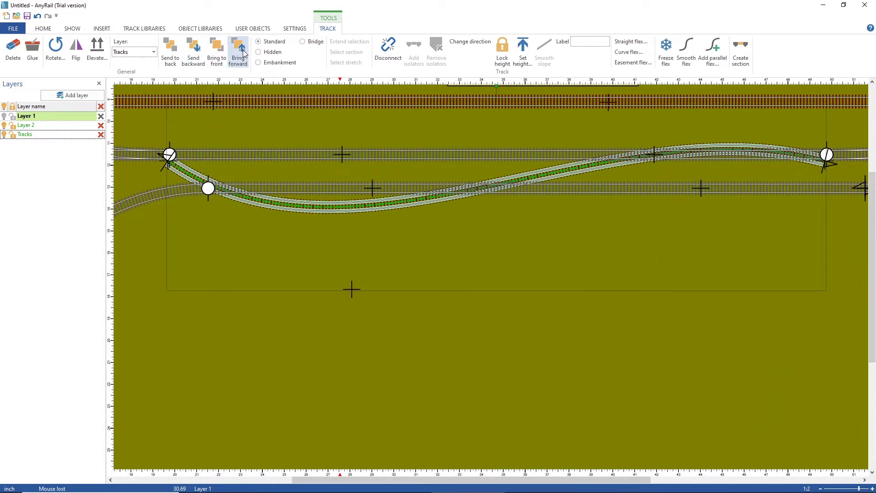
pyautogui.scroll(4, 500, 142)
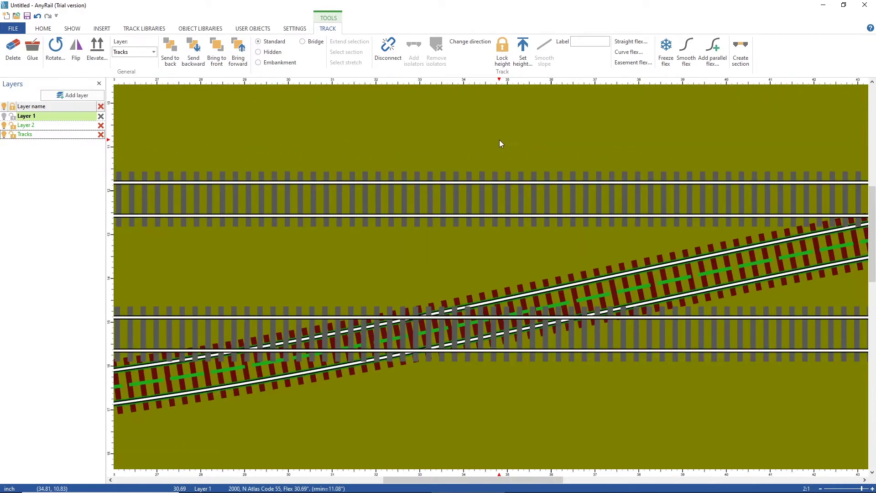
pyautogui.scroll(-2, 500, 143)
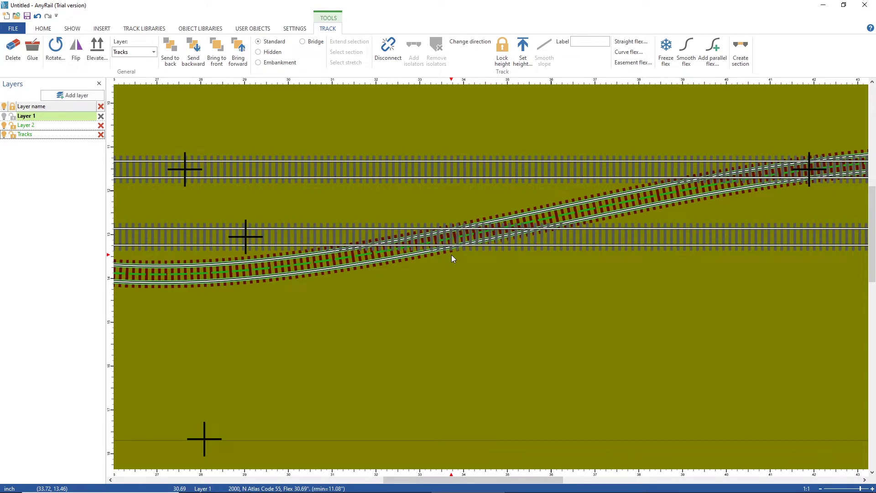
# Bring the flex track to the front again, above both straight tracks that it crosses.
pyautogui.click(217, 61)
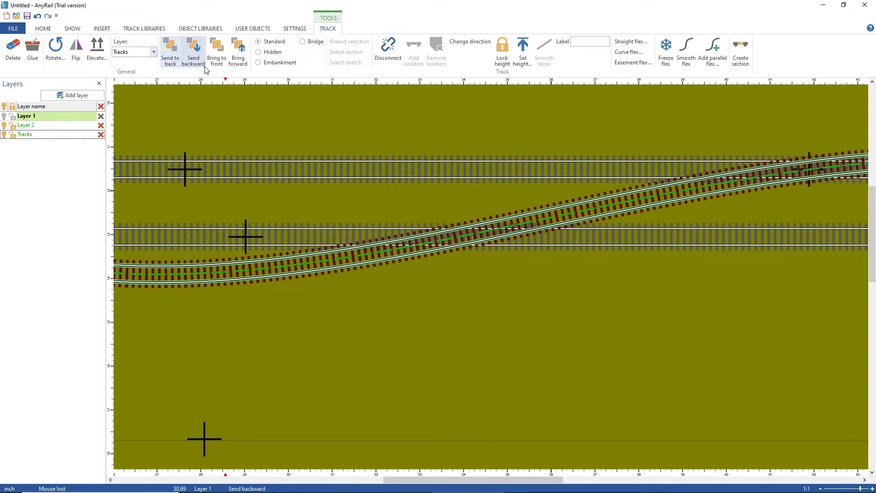
pyautogui.scroll(2, 474, 200)
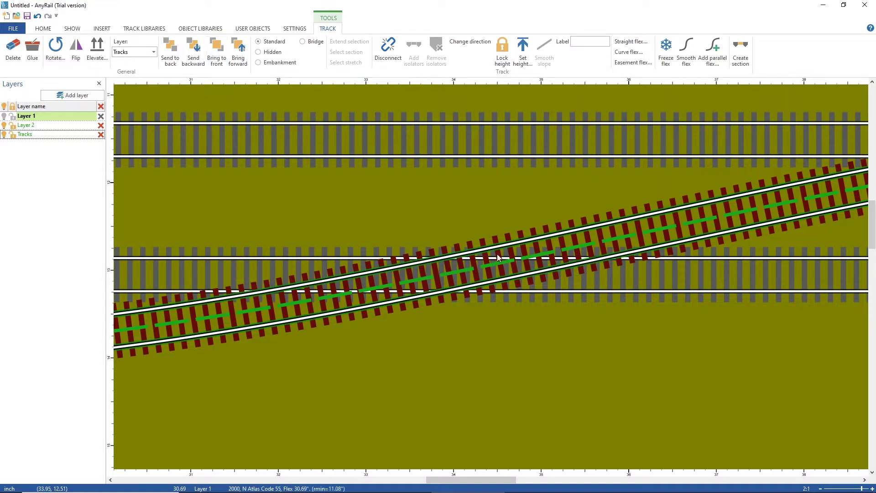
pyautogui.click(528, 219)
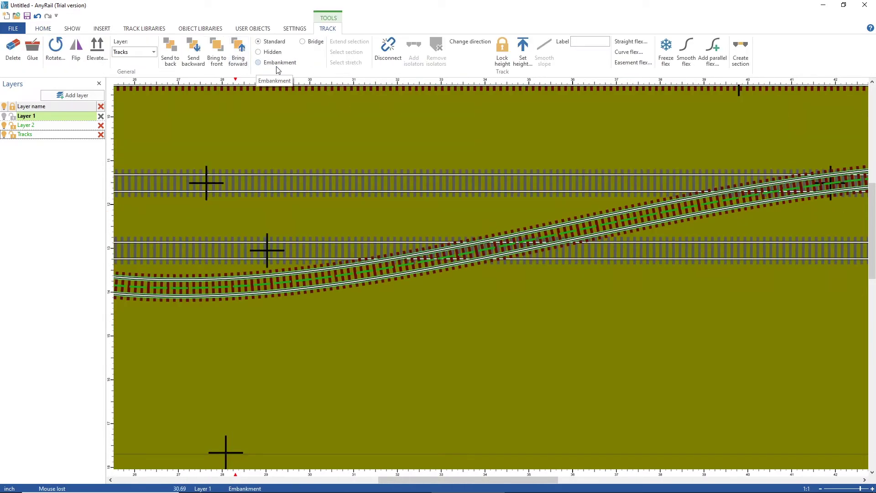
# Move the flex track off the straights it crosses into the middle of the oval.
pyautogui.scroll(-3, 438, 300)
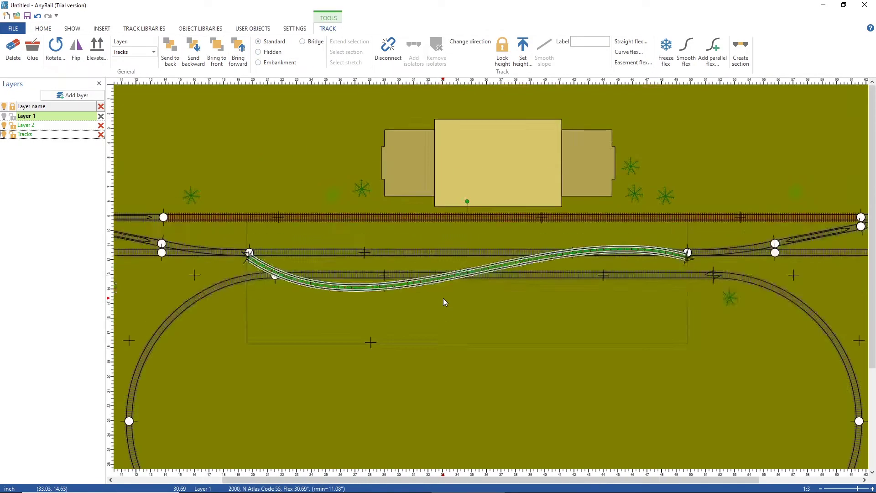
pyautogui.moveTo(421, 237); pyautogui.dragTo(440, 340)
pyautogui.click(419, 279)
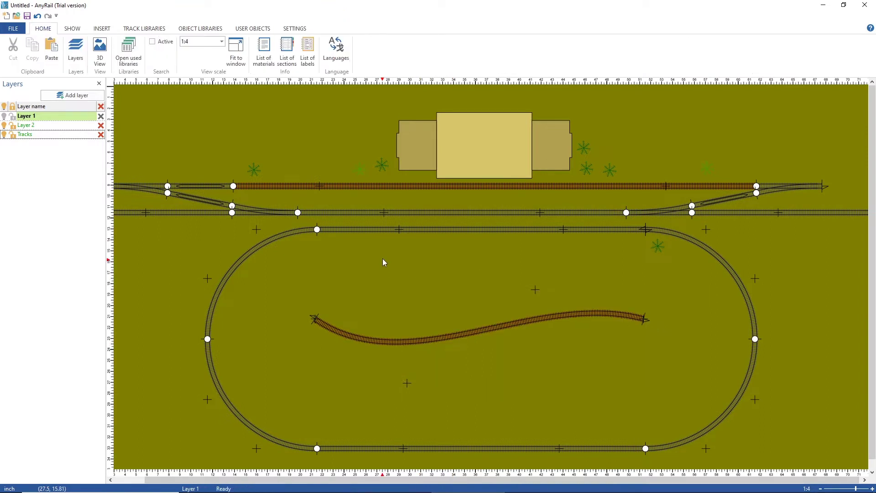
pyautogui.click(468, 230)
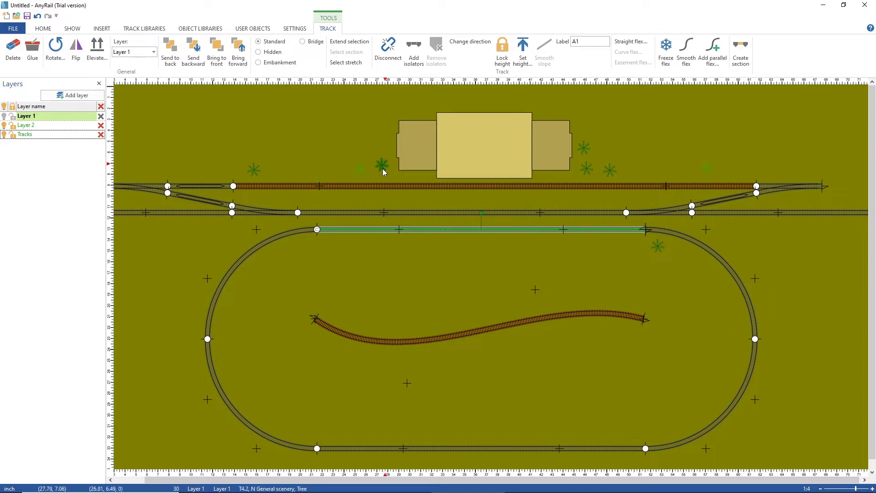
pyautogui.click(450, 257)
pyautogui.click(442, 231)
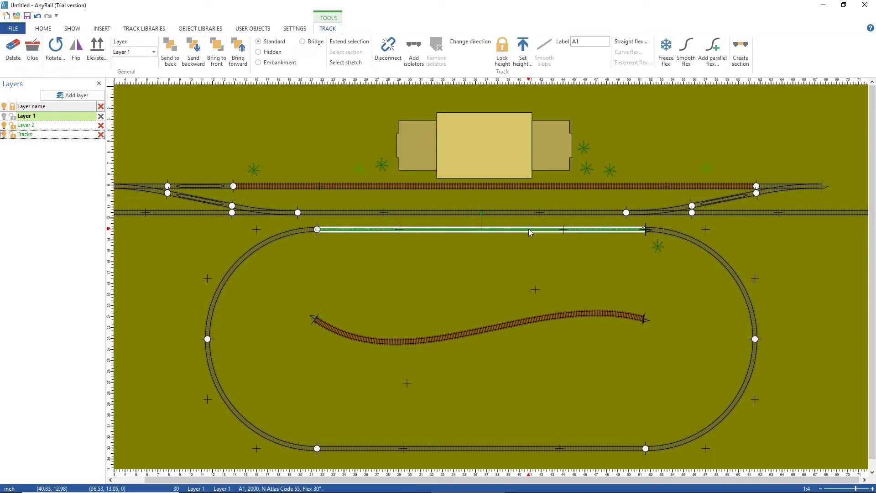
# Set the oval's lower-left curve and lower straight to hidden track.
pyautogui.click(219, 389)
pyautogui.keyDown('ctrl'); pyautogui.click(368, 449); pyautogui.keyUp('ctrl')
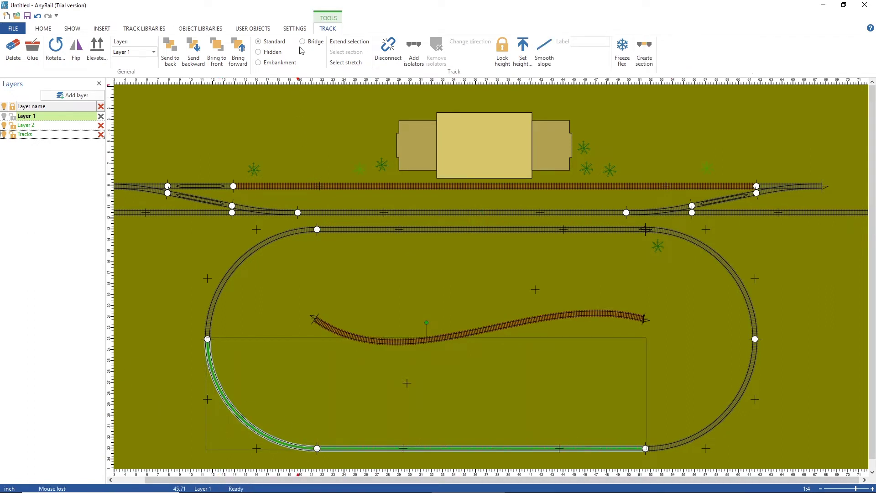
pyautogui.click(278, 52)
pyautogui.click(446, 266)
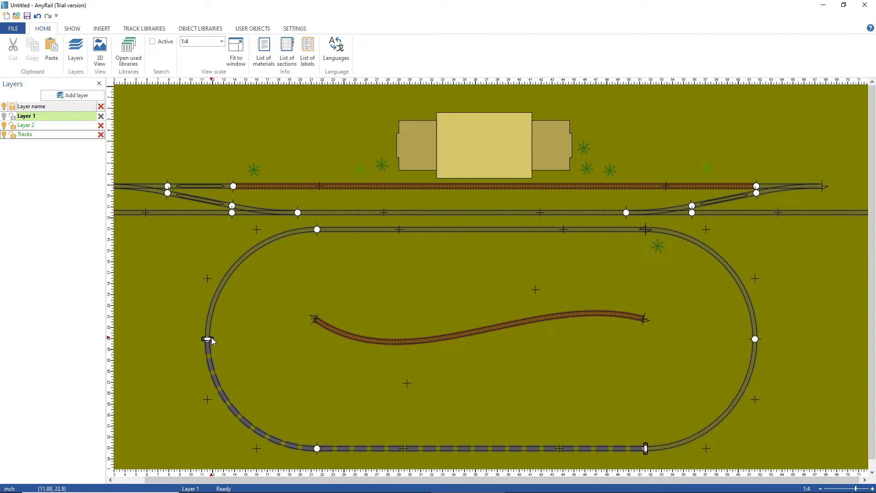
# Examine the hidden section's tunnel portals in the plan and the tunnel from several sides in the 3D view.
pyautogui.scroll(3, 202, 350)
pyautogui.scroll(-2, 242, 311)
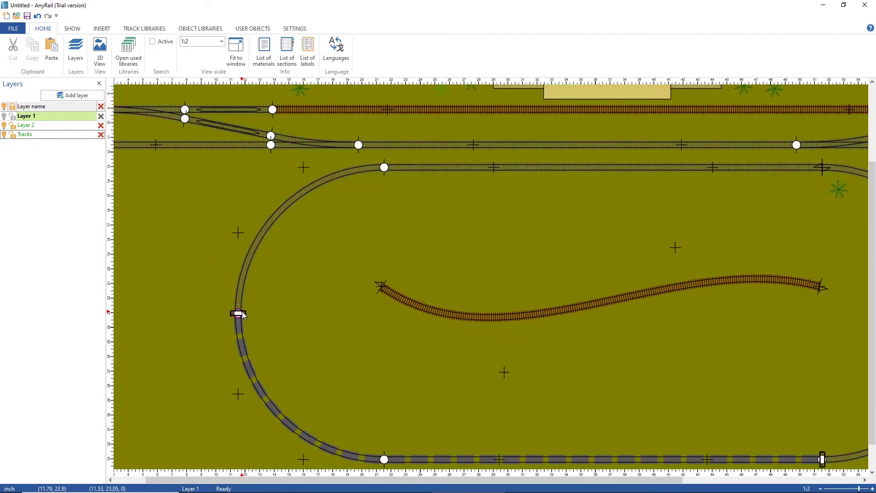
pyautogui.scroll(-1, 239, 355)
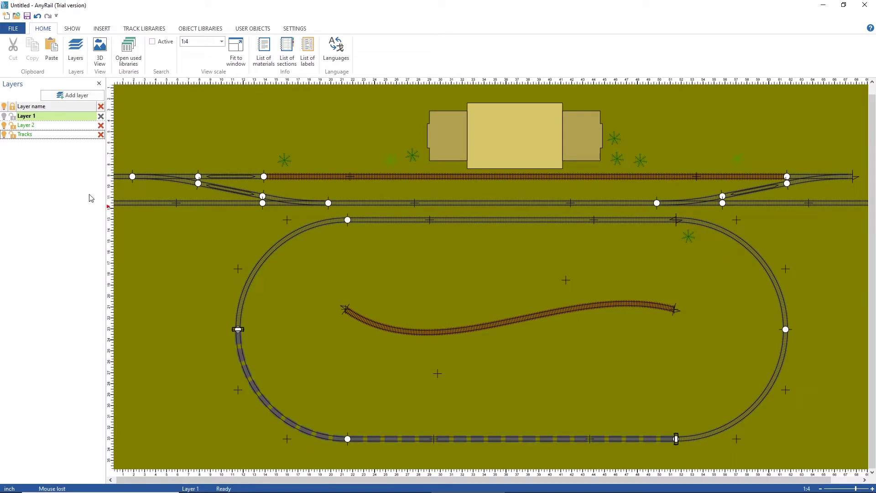
pyautogui.click(100, 48)
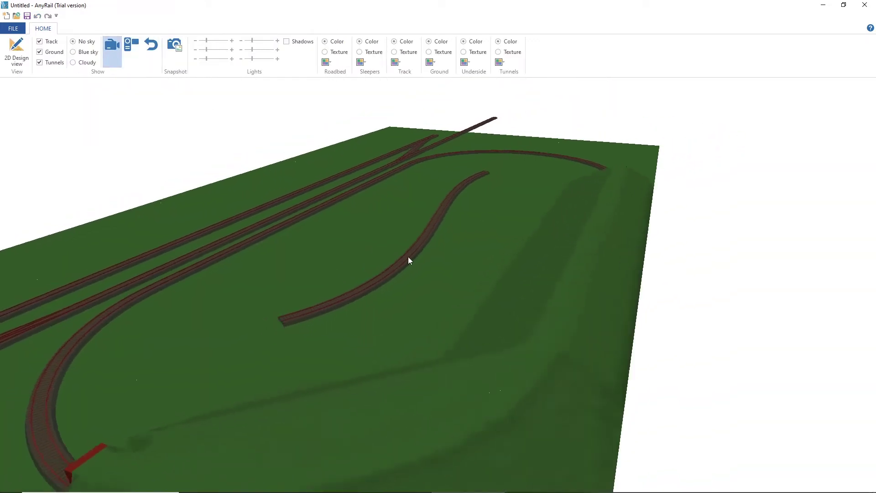
pyautogui.moveTo(408, 260); pyautogui.dragTo(681, 297)
pyautogui.moveTo(213, 249); pyautogui.dragTo(439, 246)
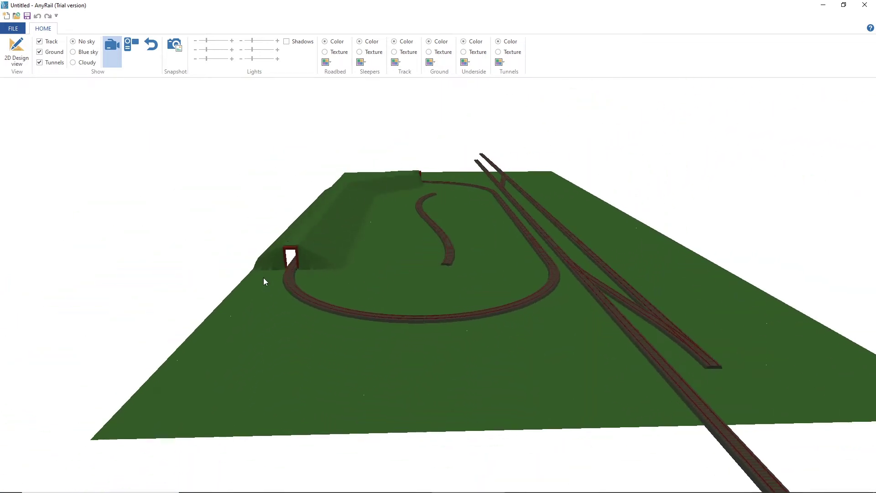
pyautogui.moveTo(281, 291); pyautogui.dragTo(352, 287)
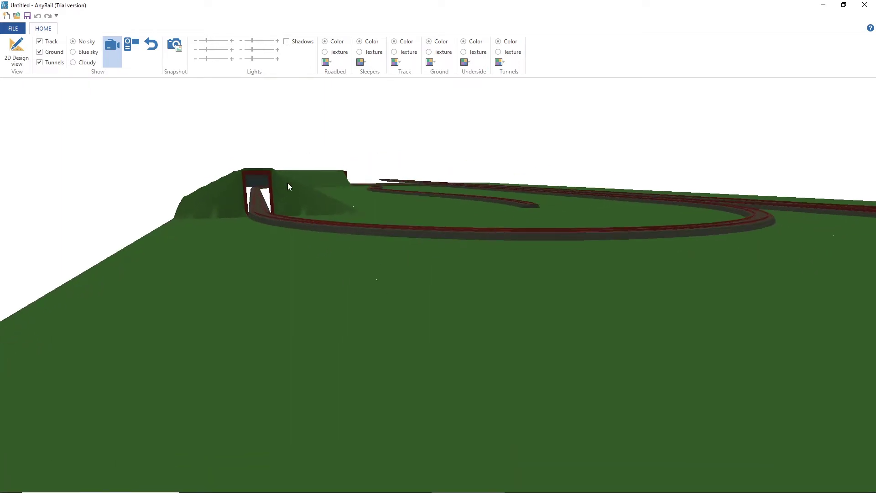
pyautogui.moveTo(565, 232); pyautogui.dragTo(495, 241)
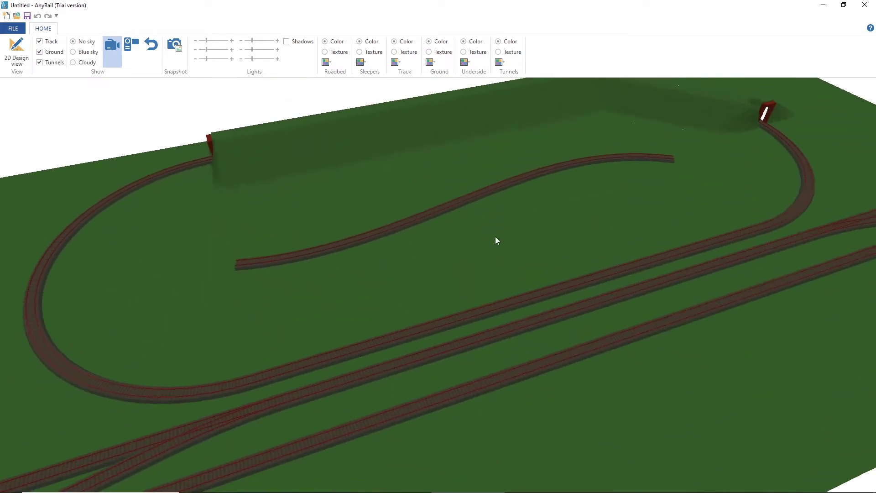
pyautogui.scroll(2, 497, 241)
pyautogui.scroll(-3, 496, 237)
pyautogui.moveTo(614, 199); pyautogui.dragTo(647, 190)
pyautogui.moveTo(646, 183); pyautogui.dragTo(631, 218, button='right')
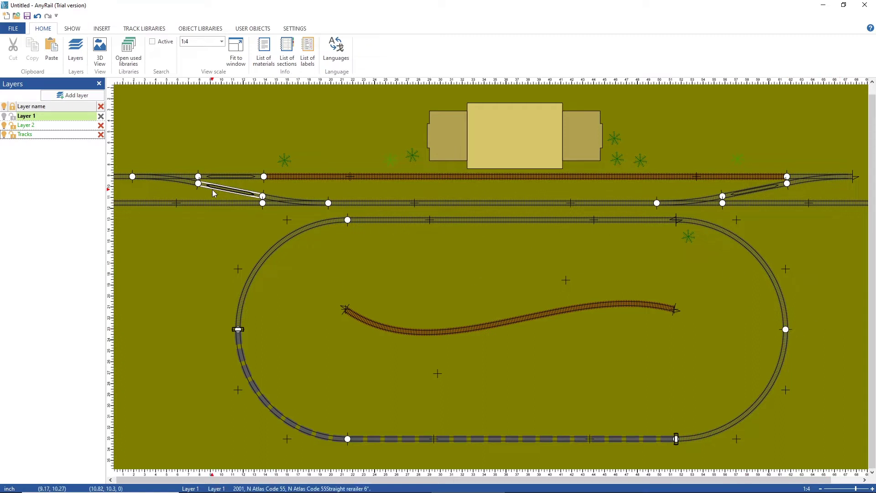
# Set the oval's upper-right curve to a bridge.
pyautogui.click(770, 272)
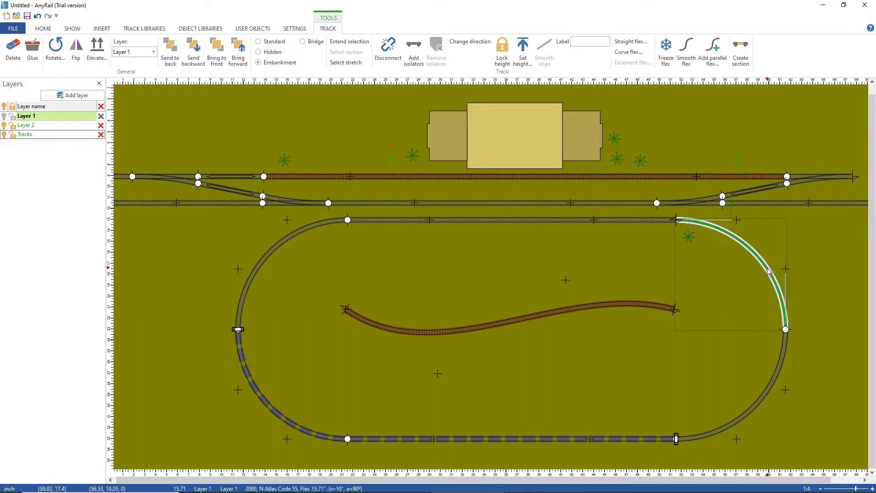
pyautogui.click(251, 274)
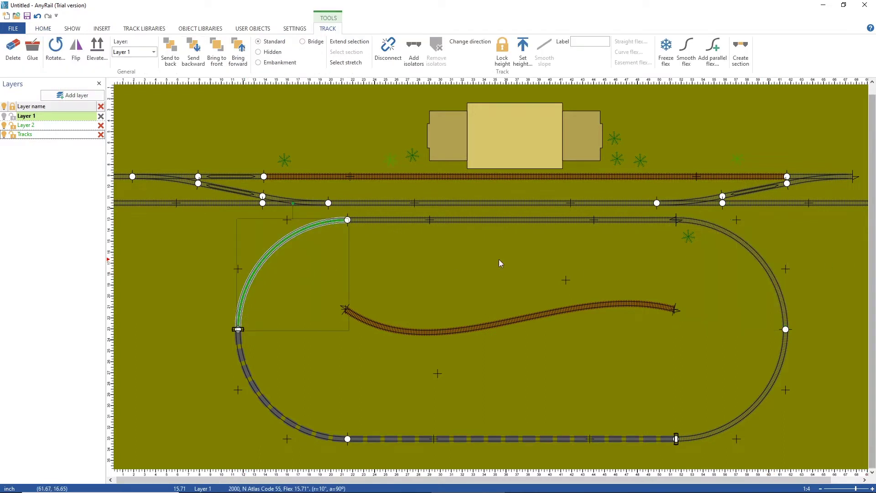
pyautogui.click(610, 264)
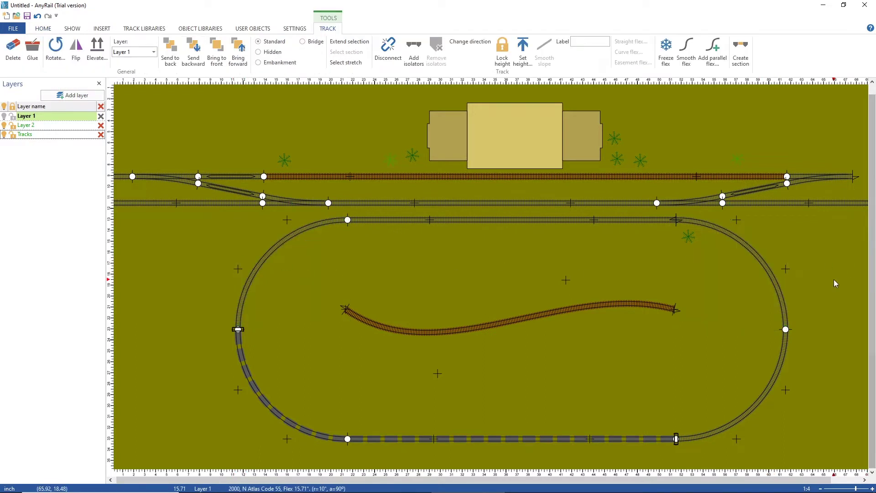
pyautogui.click(779, 290)
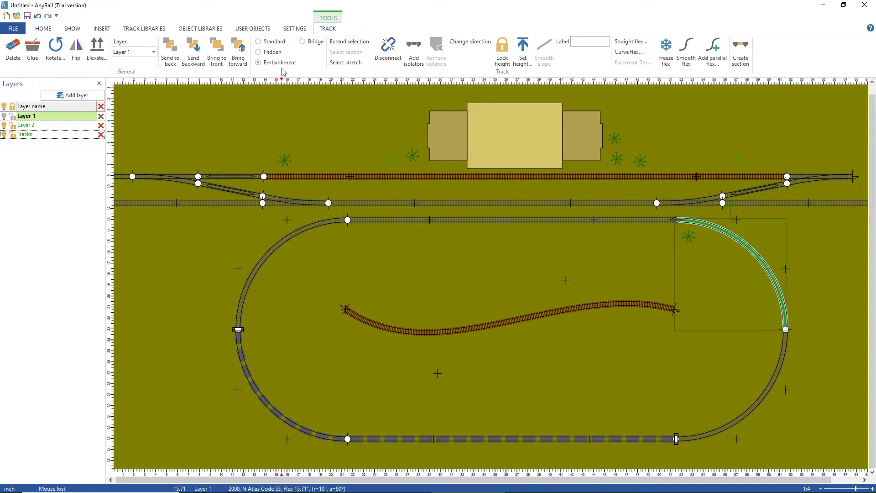
pyautogui.click(309, 44)
pyautogui.click(812, 294)
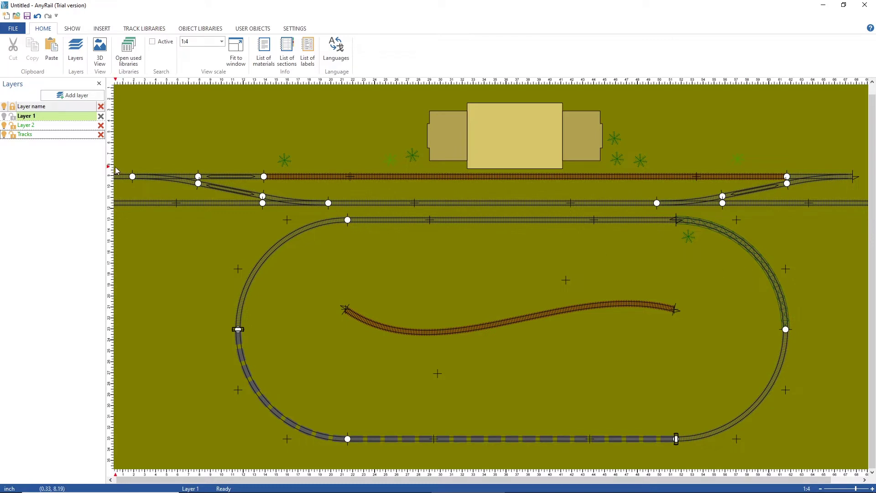
# Examine the bridge curve and the rest of the oval in the 3D view, and return to the 2D design view.
pyautogui.click(100, 50)
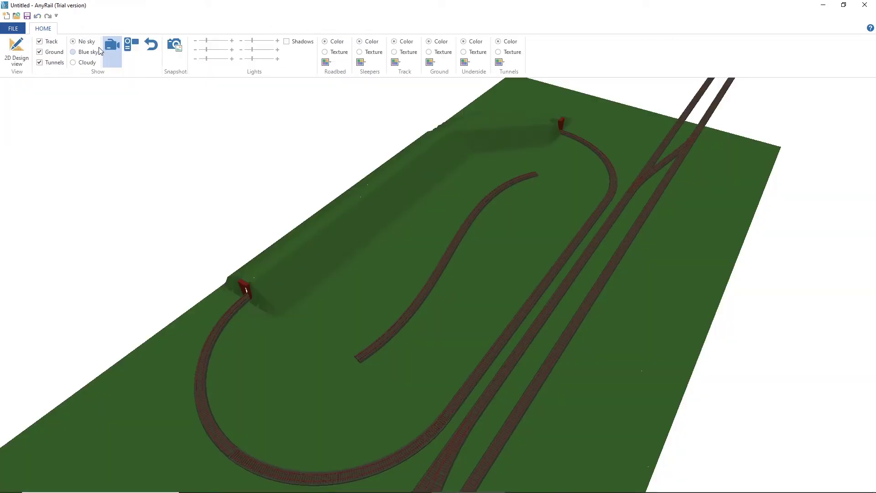
pyautogui.moveTo(375, 292); pyautogui.dragTo(685, 192)
pyautogui.scroll(5, 716, 180)
pyautogui.moveTo(853, 94); pyautogui.dragTo(459, 248)
pyautogui.scroll(-5, 557, 324)
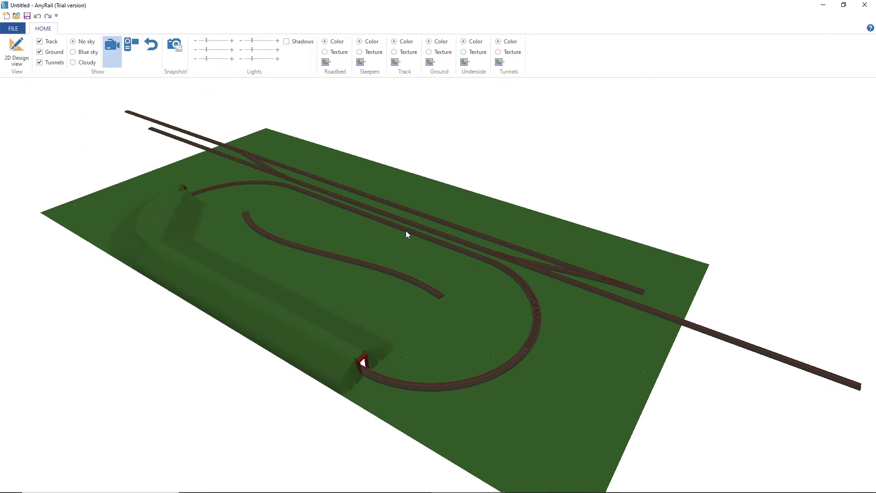
pyautogui.click(17, 52)
# Set the oval's upper-right curve back to standard track.
pyautogui.click(749, 263)
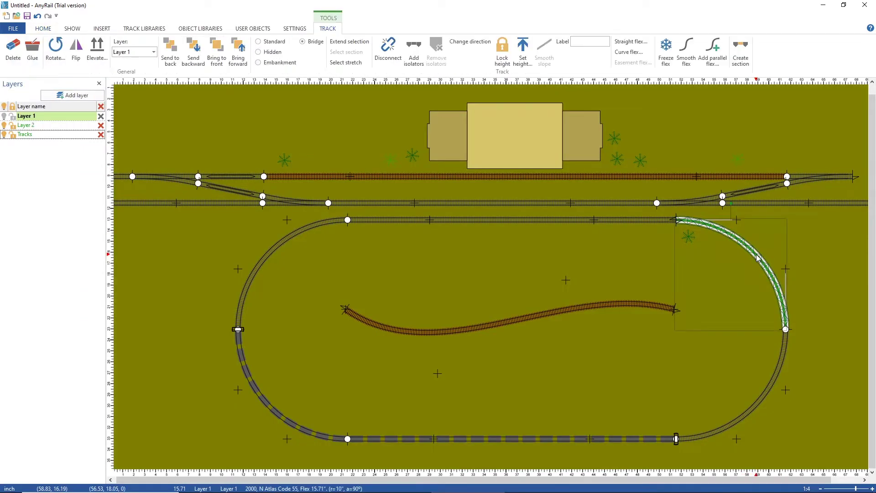
pyautogui.click(270, 42)
pyautogui.click(764, 356)
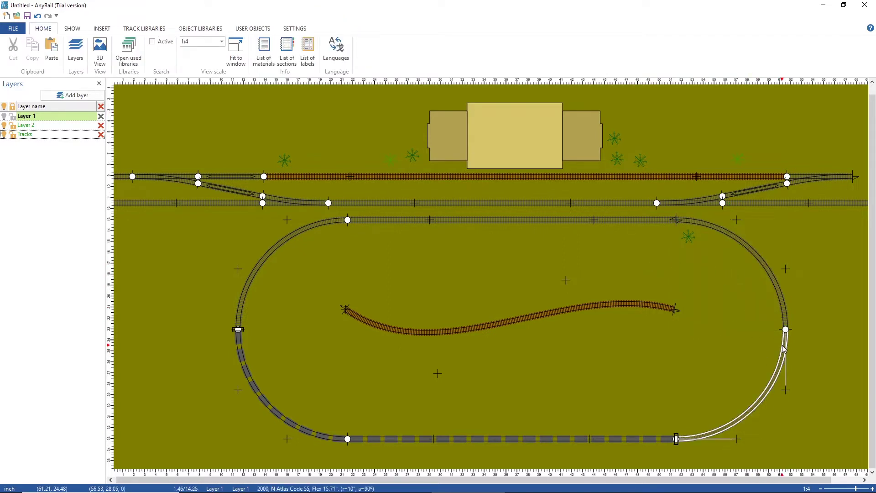
# Set the hidden lower-left curve and lower straight of the oval back to standard track.
pyautogui.click(637, 221)
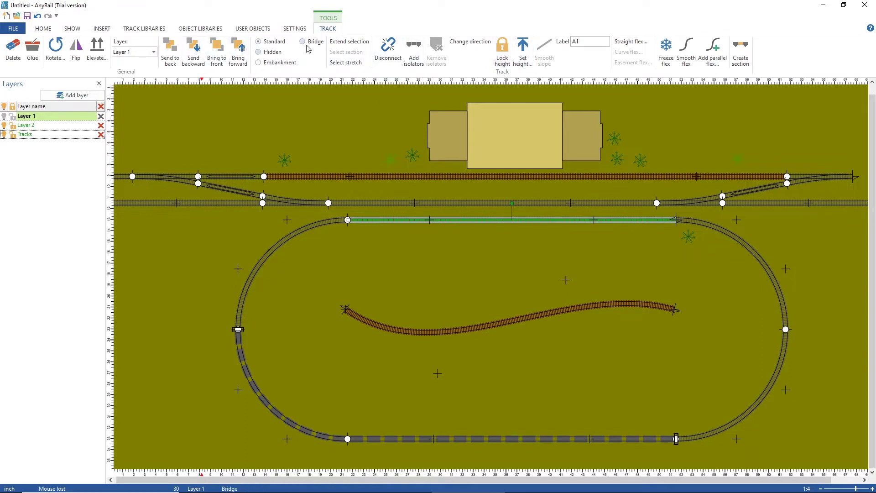
pyautogui.click(682, 299)
pyautogui.moveTo(237, 328); pyautogui.dragTo(677, 439)
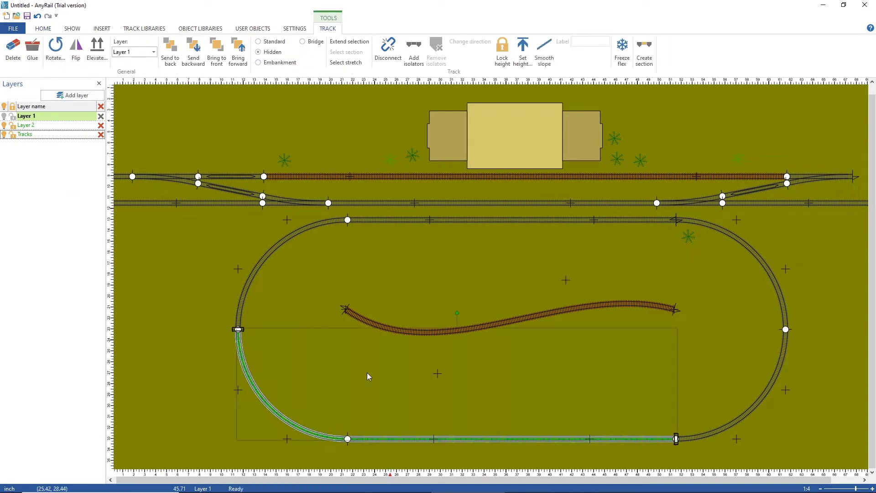
pyautogui.click(430, 262)
# Elevate the oval's lower straight.
pyautogui.click(560, 439)
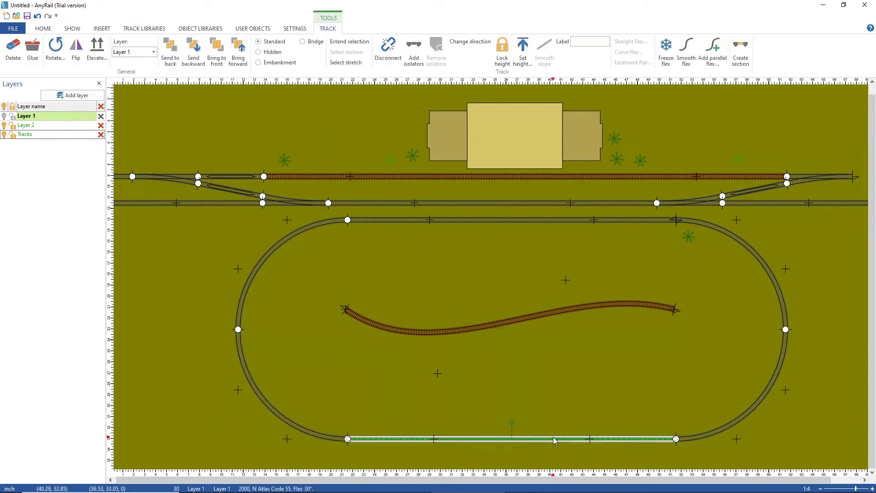
pyautogui.click(96, 45)
pyautogui.press('Return')
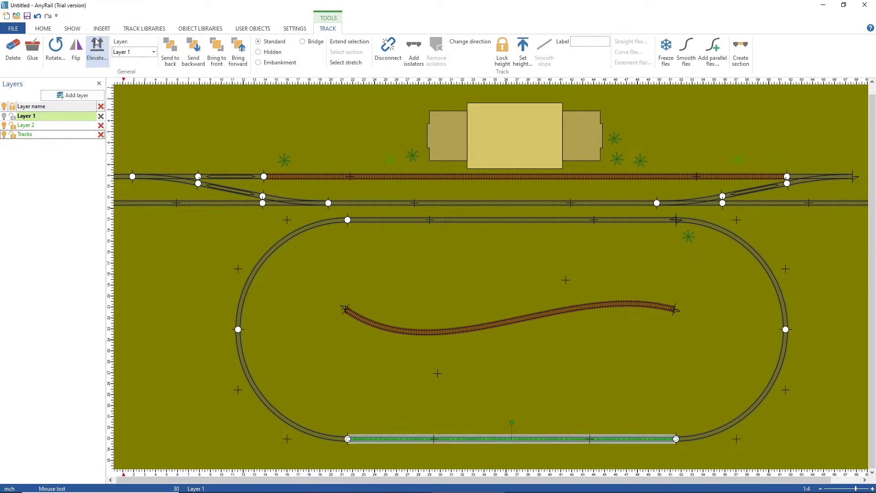
pyautogui.click(235, 345)
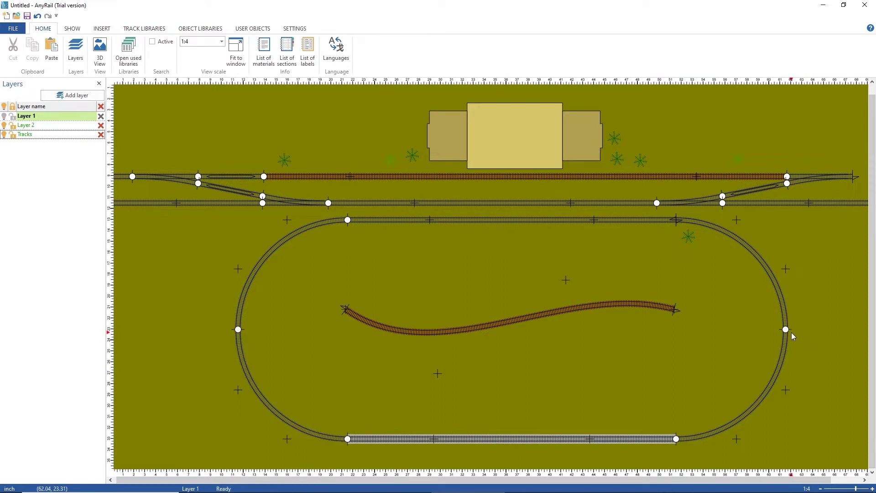
# Elevate the oval's upper-right curve.
pyautogui.click(782, 299)
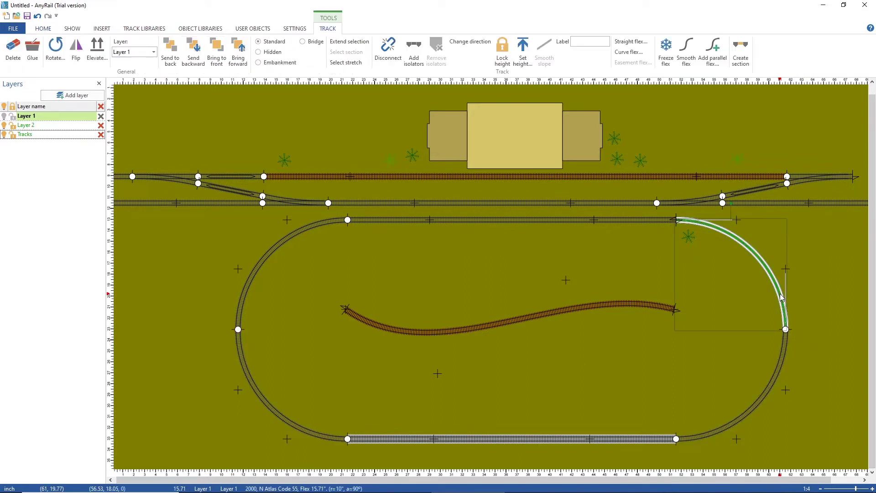
pyautogui.click(104, 56)
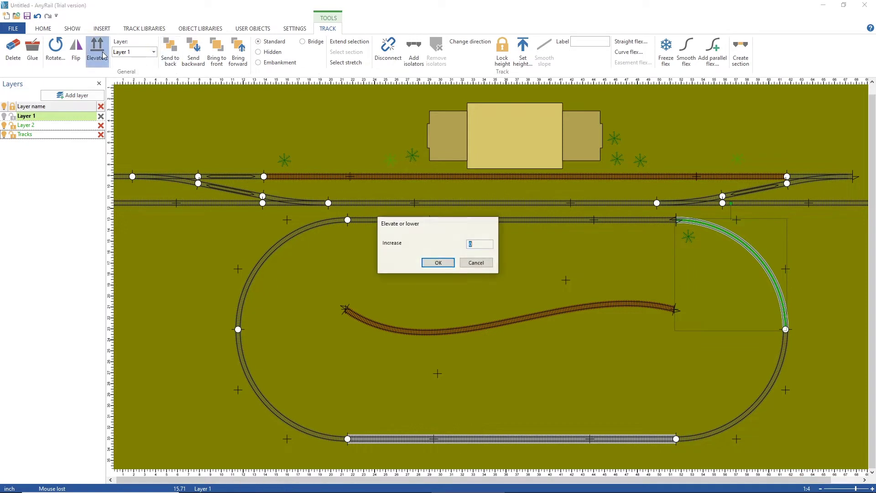
pyautogui.click(427, 260)
pyautogui.click(659, 392)
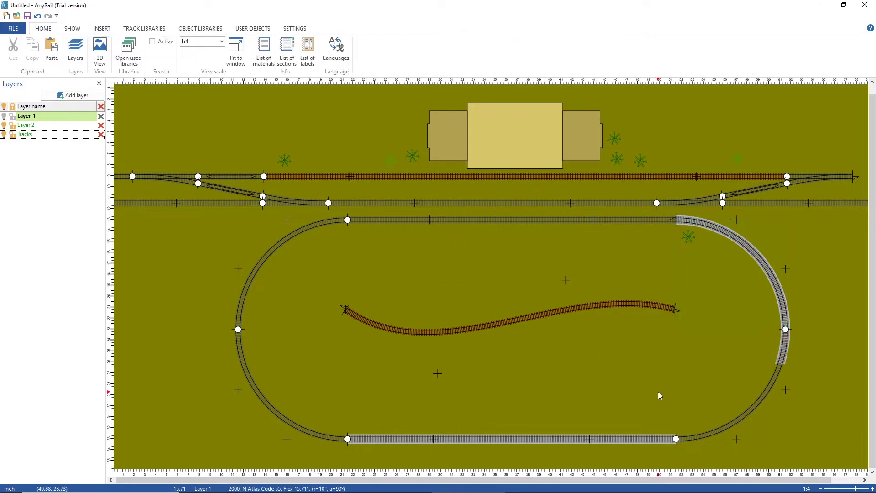
# Examine the elevated curve and straight in the 3D view, and return to the 2D design view.
pyautogui.click(102, 51)
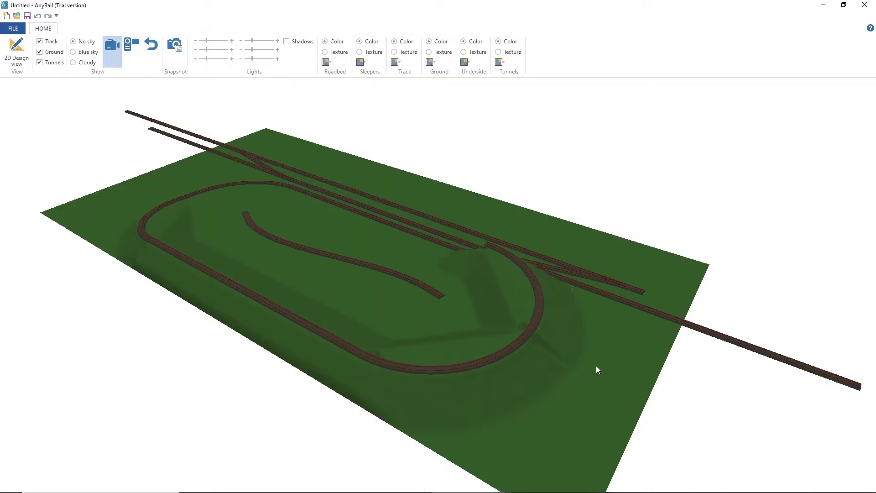
pyautogui.moveTo(599, 372); pyautogui.dragTo(724, 384)
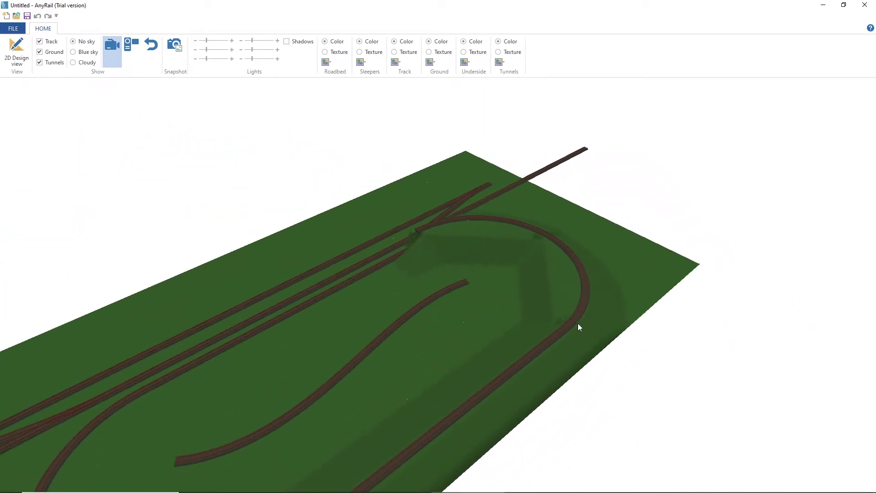
pyautogui.moveTo(664, 290); pyautogui.dragTo(568, 249)
pyautogui.scroll(7, 606, 197)
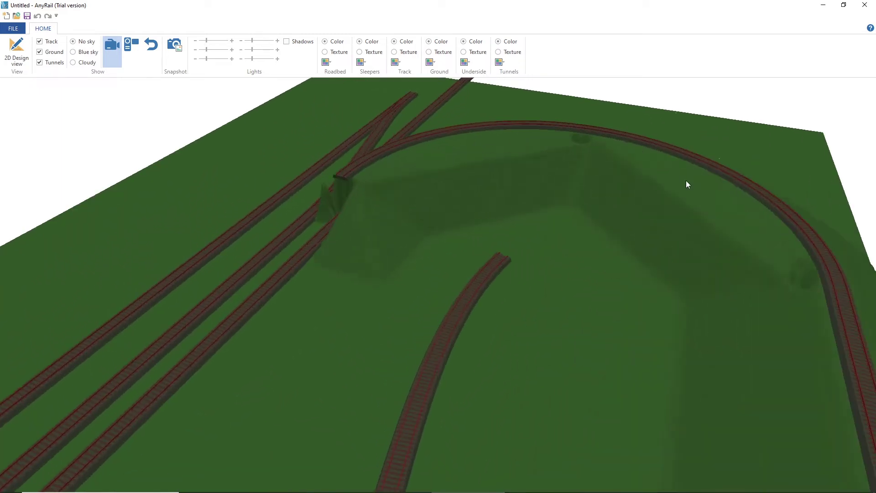
pyautogui.moveTo(756, 120); pyautogui.dragTo(505, 196, button='right')
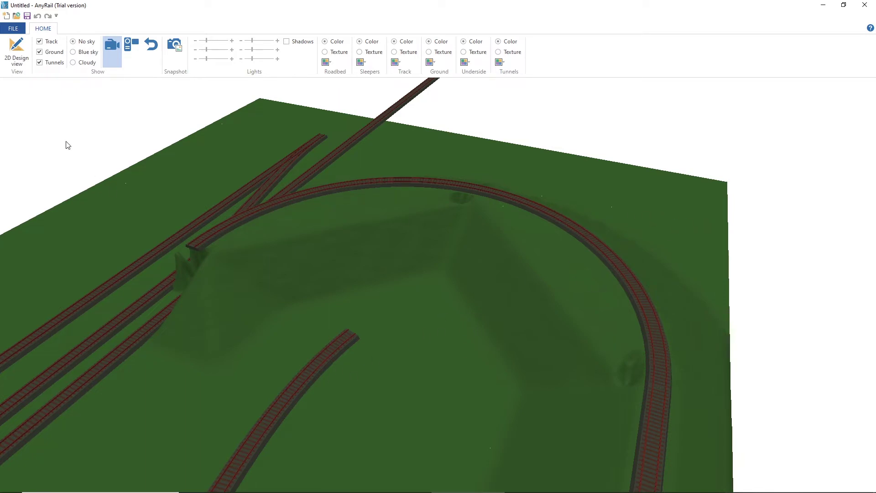
pyautogui.click(16, 49)
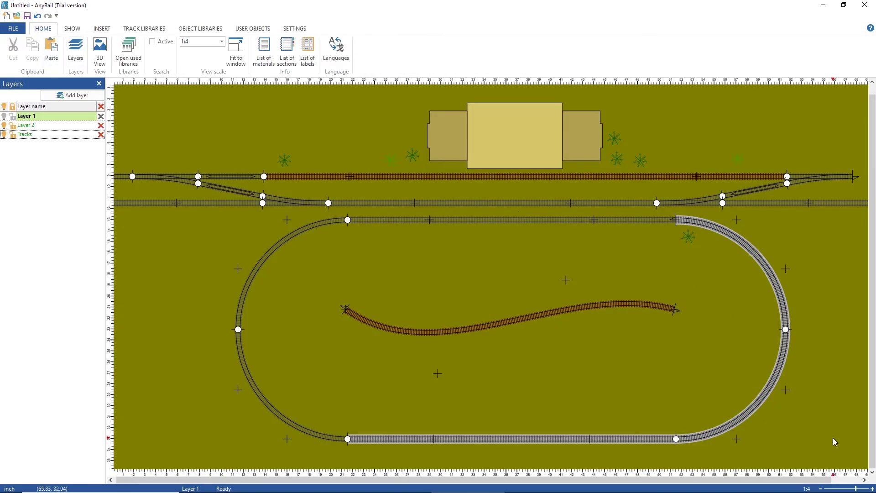
# Change the oval's lower-right curve to bridge track.
pyautogui.click(757, 405)
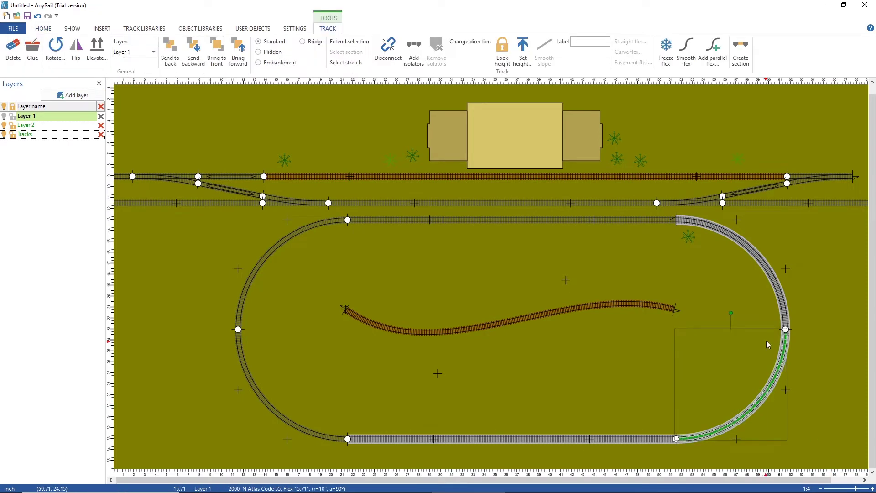
pyautogui.click(282, 54)
pyautogui.click(841, 373)
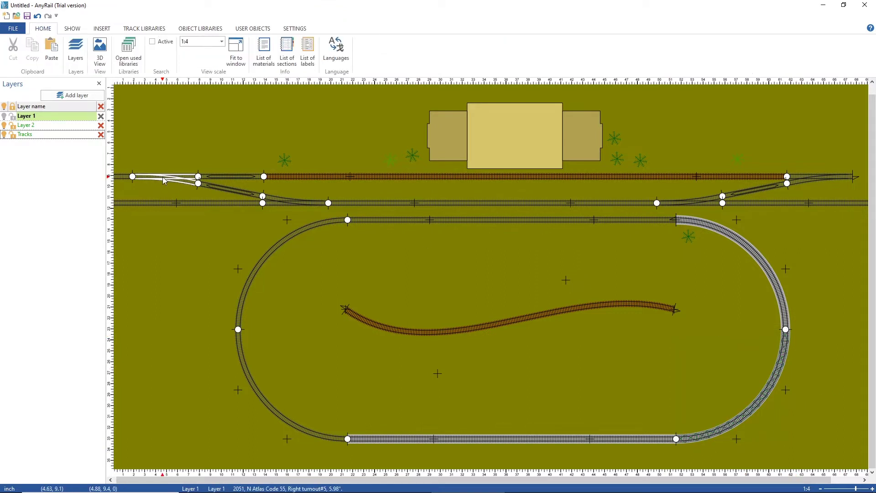
# Examine the bridge curve and its supports in the 3D view, and return to the 2D design view.
pyautogui.click(103, 46)
pyautogui.scroll(2, 529, 312)
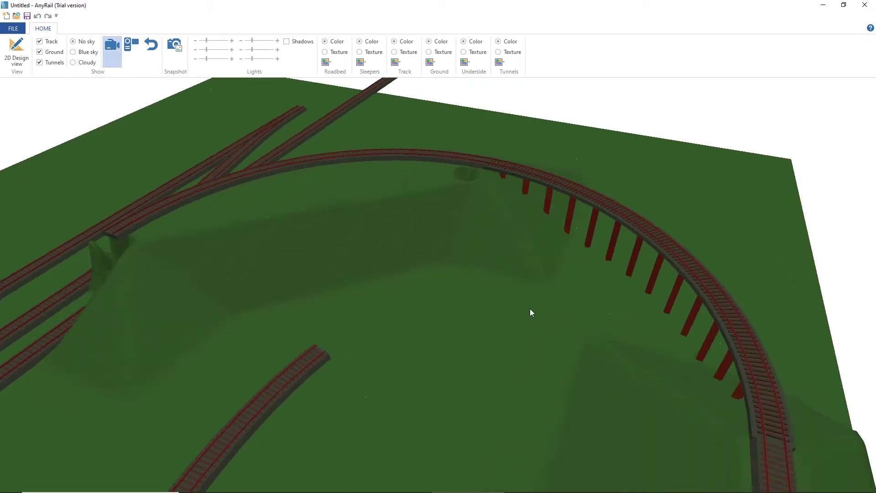
pyautogui.moveTo(541, 303); pyautogui.dragTo(767, 317)
pyautogui.moveTo(522, 319); pyautogui.dragTo(553, 359)
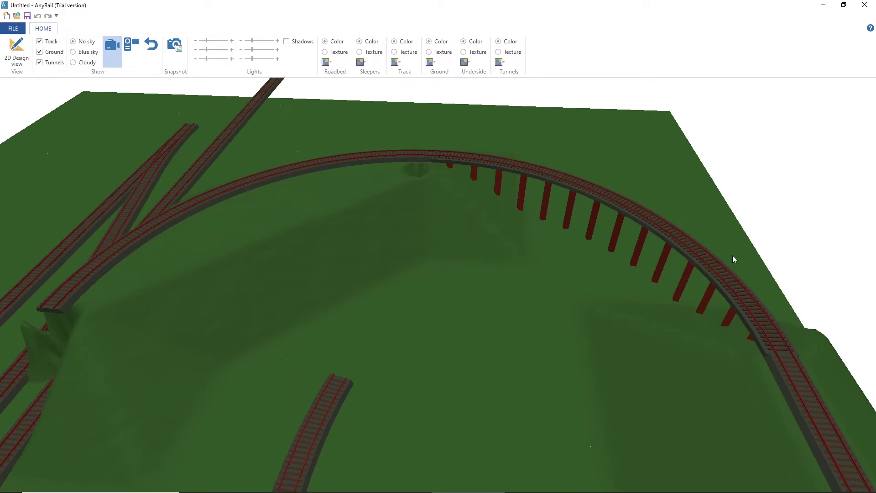
pyautogui.scroll(-2, 548, 336)
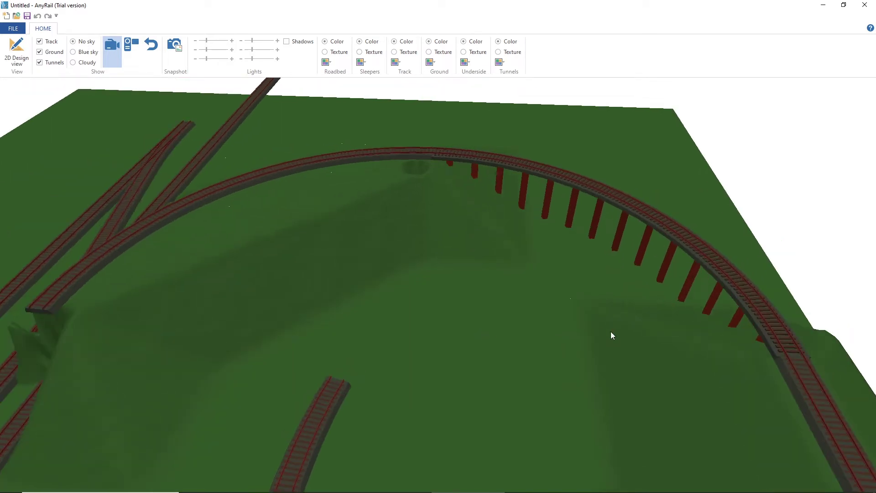
pyautogui.scroll(2, 671, 315)
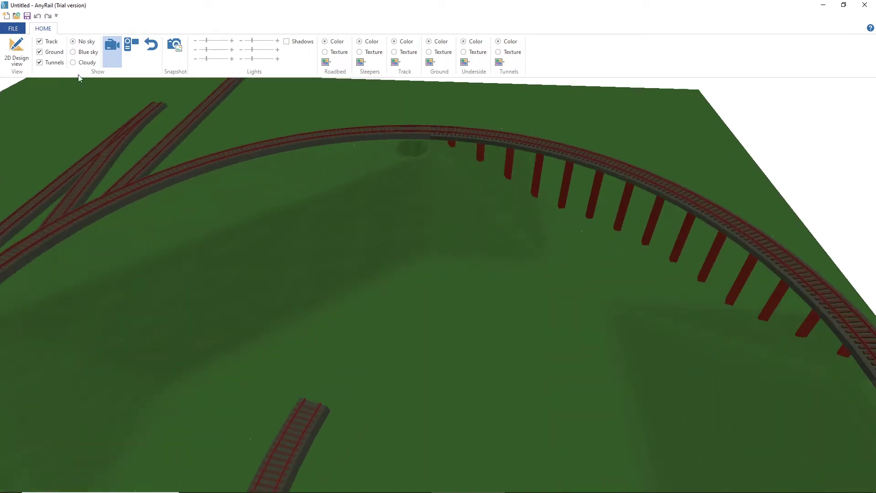
pyautogui.click(16, 50)
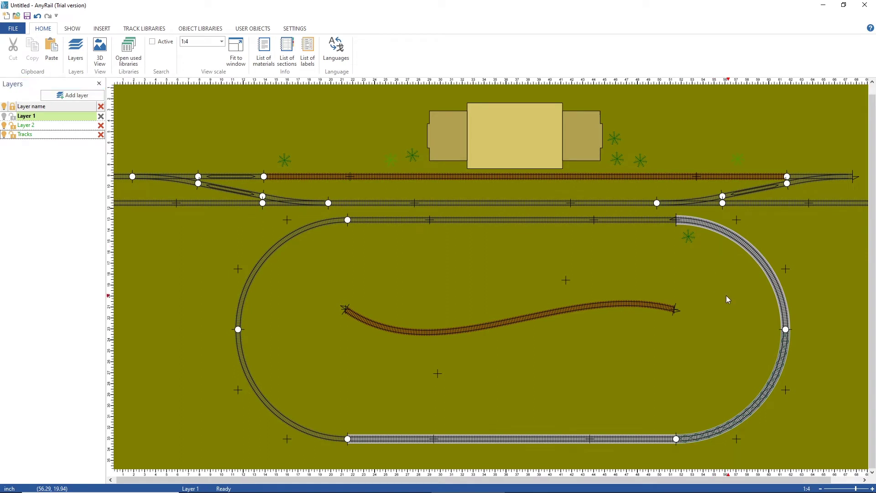
pyautogui.click(770, 288)
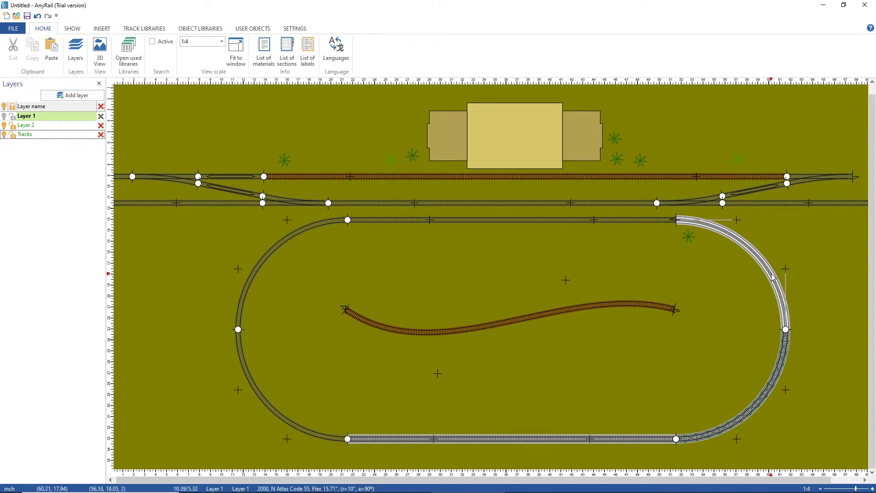
pyautogui.click(641, 439)
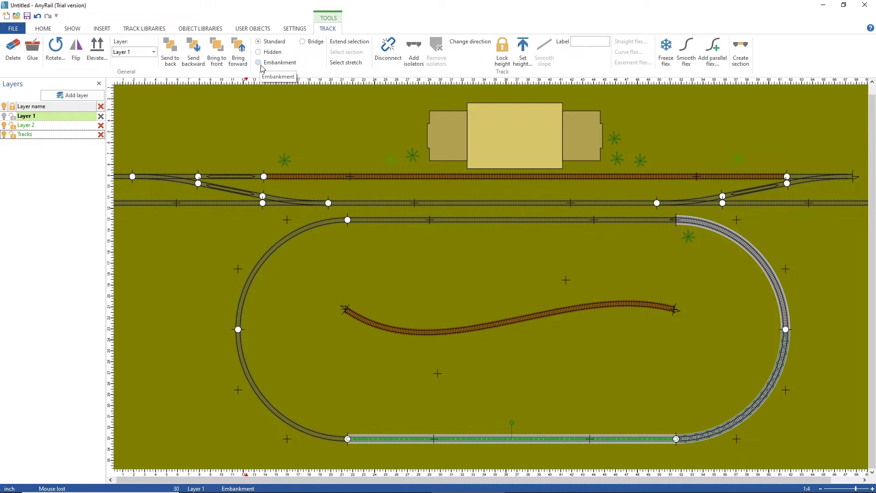
pyautogui.press('Escape')
pyautogui.click(473, 439)
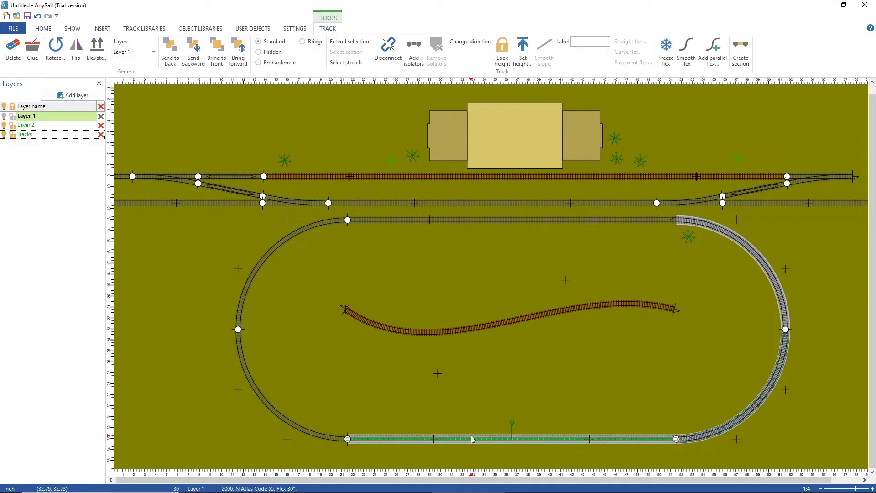
pyautogui.press('Escape')
# Examine the terrain slopes beside the oval's elevated lower straight in the 3D view, and return to the 2D design view.
pyautogui.click(100, 48)
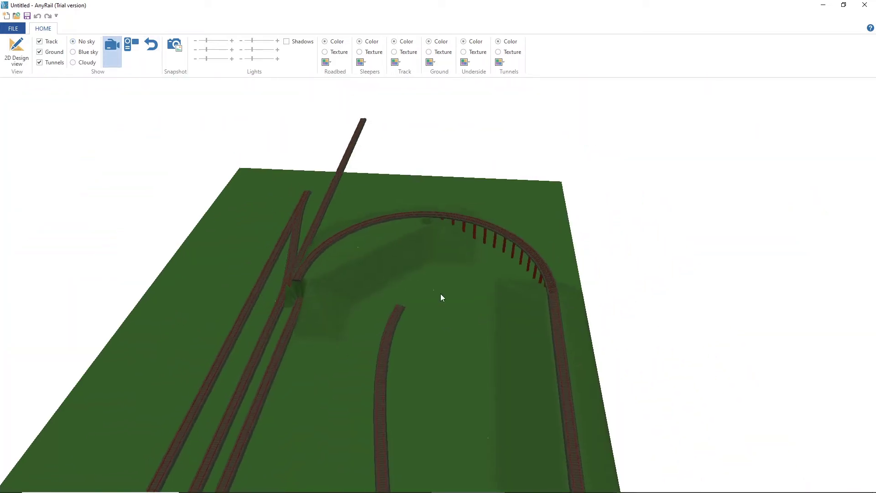
pyautogui.moveTo(440, 294); pyautogui.dragTo(406, 283)
pyautogui.scroll(-3, 402, 290)
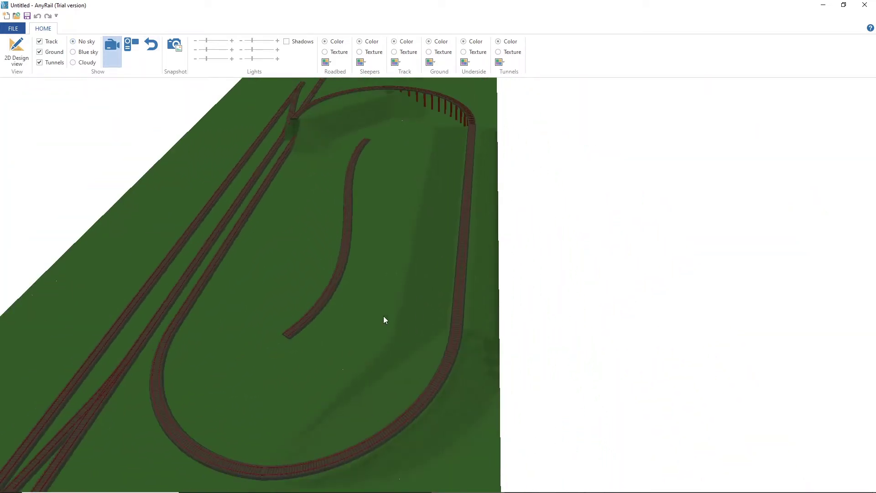
pyautogui.moveTo(408, 236); pyautogui.dragTo(445, 258)
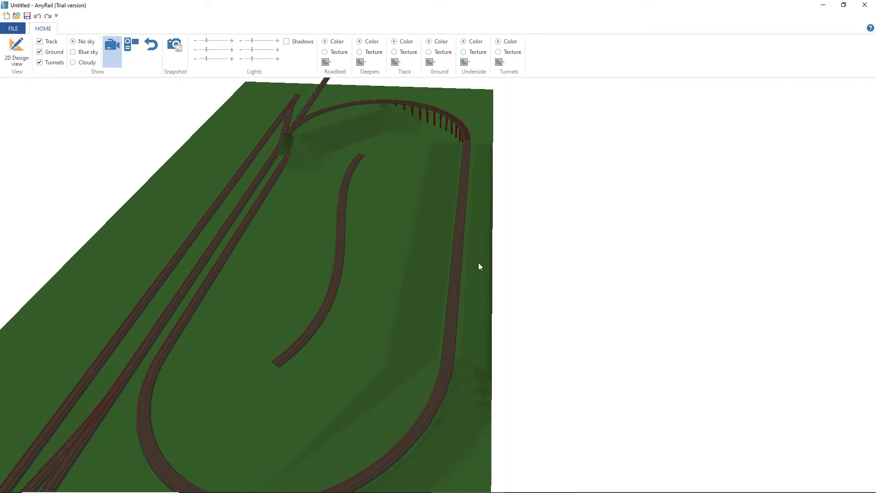
pyautogui.moveTo(404, 293); pyautogui.dragTo(643, 321)
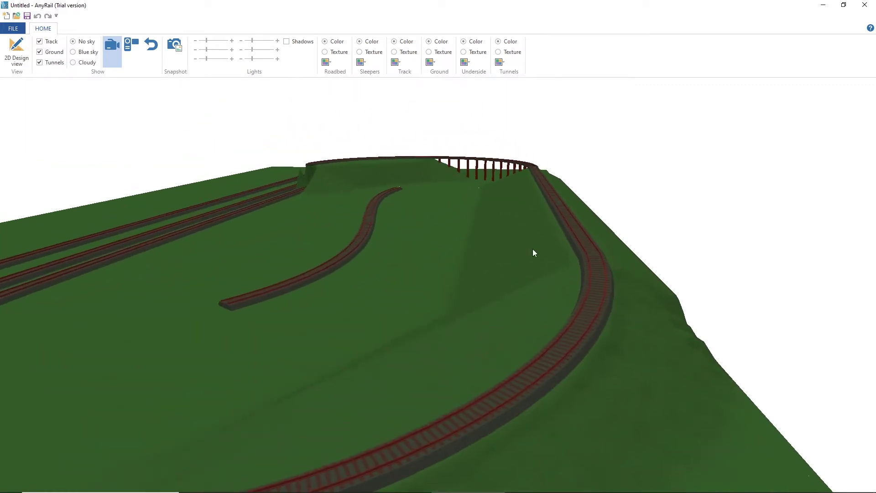
pyautogui.moveTo(453, 255); pyautogui.dragTo(554, 232)
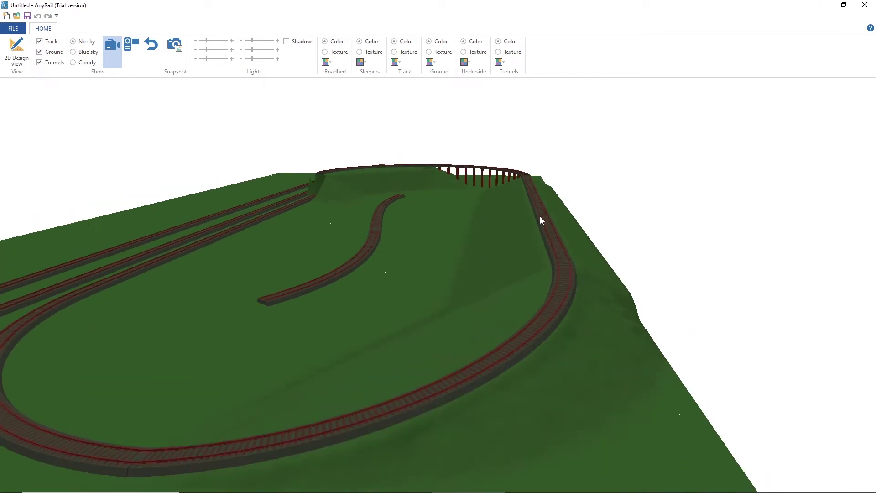
pyautogui.click(16, 50)
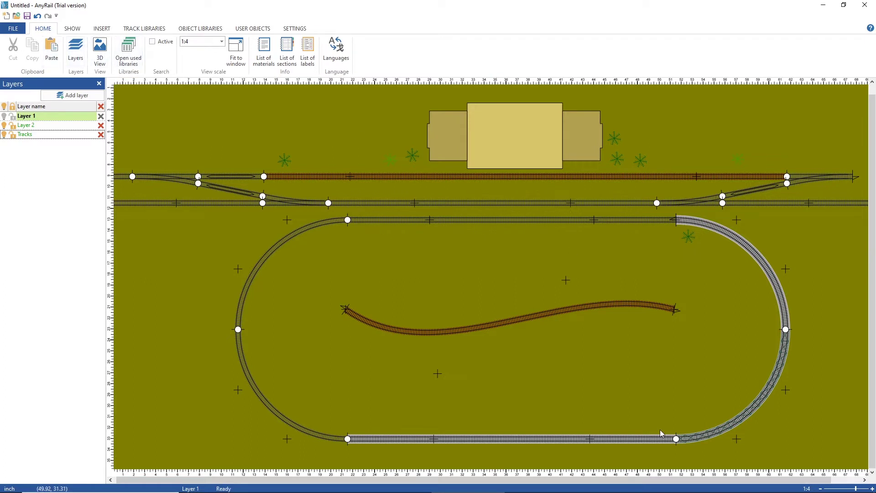
# Change the oval's lower straight to embankment track.
pyautogui.click(604, 440)
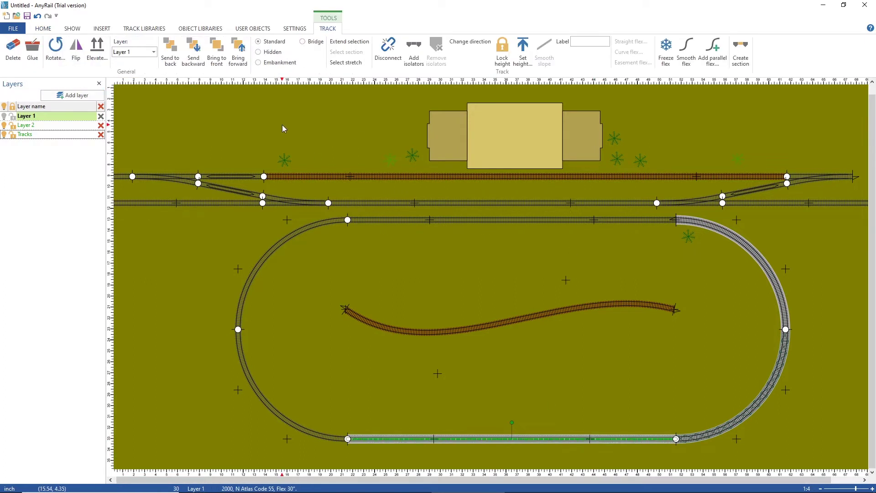
pyautogui.click(271, 63)
pyautogui.click(272, 131)
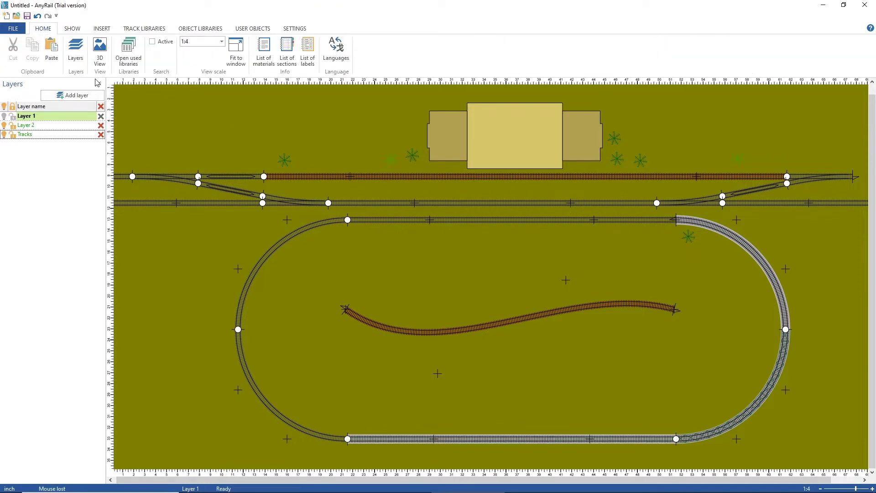
# Examine the lower straight's embankment in the 3D view, and return to the 2D design view with nothing selected.
pyautogui.click(100, 49)
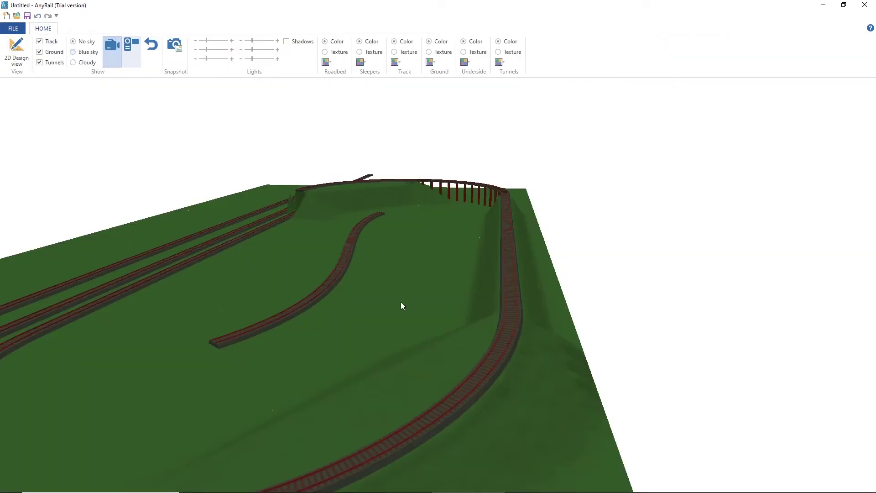
pyautogui.moveTo(400, 302); pyautogui.dragTo(272, 255)
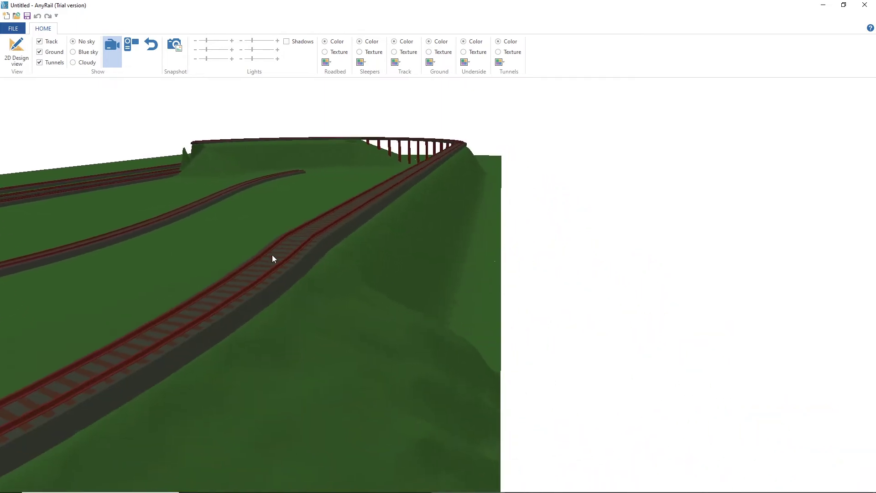
pyautogui.moveTo(403, 271); pyautogui.dragTo(282, 277)
pyautogui.scroll(3, 377, 295)
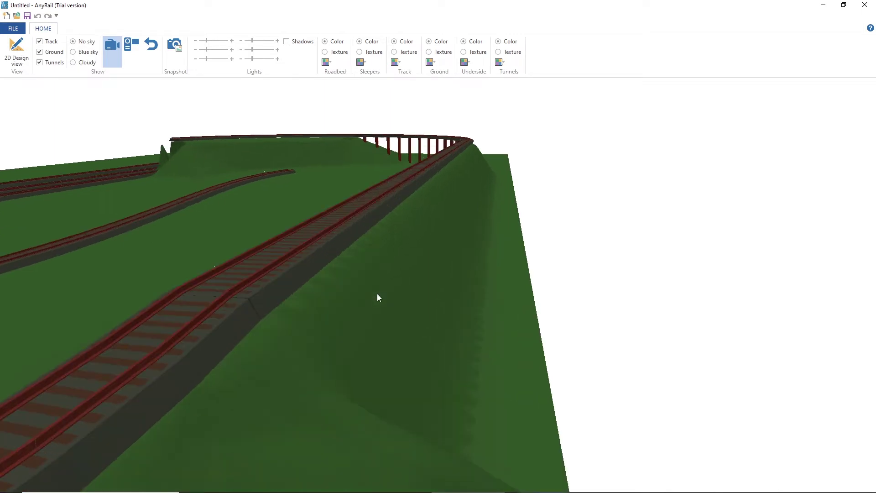
pyautogui.scroll(-8, 378, 292)
pyautogui.moveTo(378, 294); pyautogui.dragTo(630, 372)
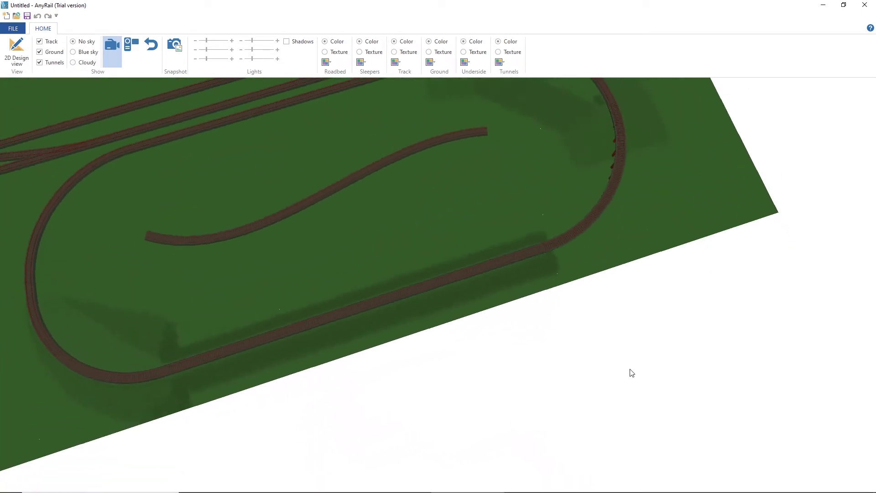
pyautogui.moveTo(163, 364); pyautogui.dragTo(257, 324)
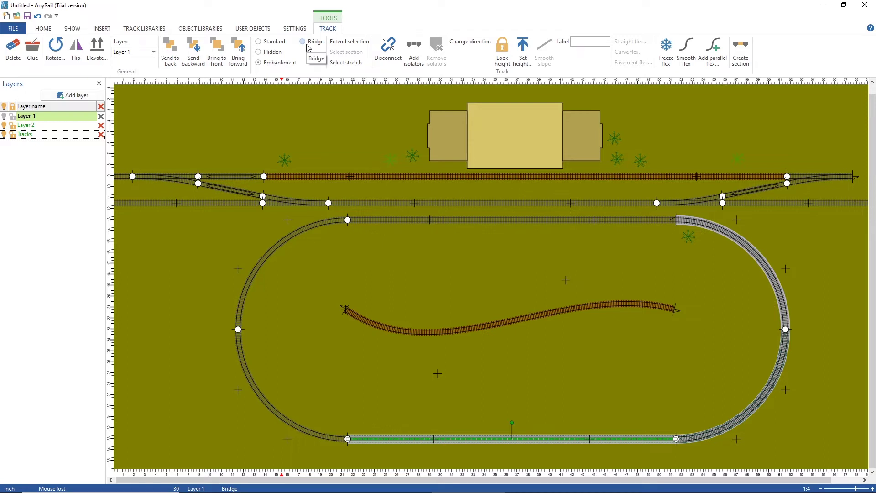
pyautogui.click(349, 145)
# Select the oval's upper straight, extend the selection along the connected track, and clear the selection.
pyautogui.click(496, 220)
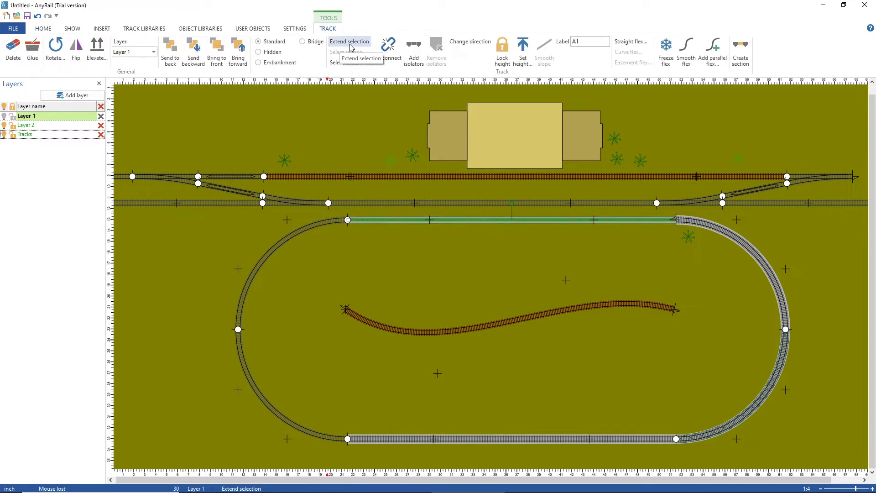
pyautogui.click(388, 46)
pyautogui.click(483, 223)
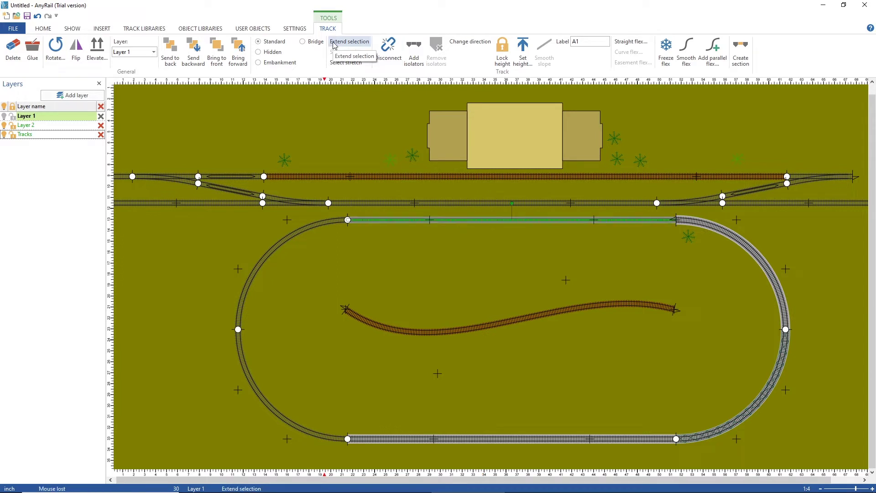
pyautogui.click(349, 41)
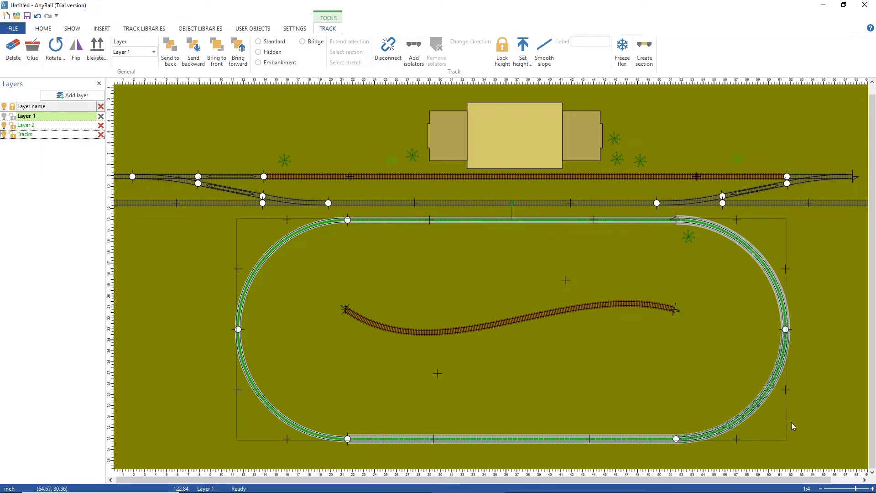
pyautogui.click(525, 266)
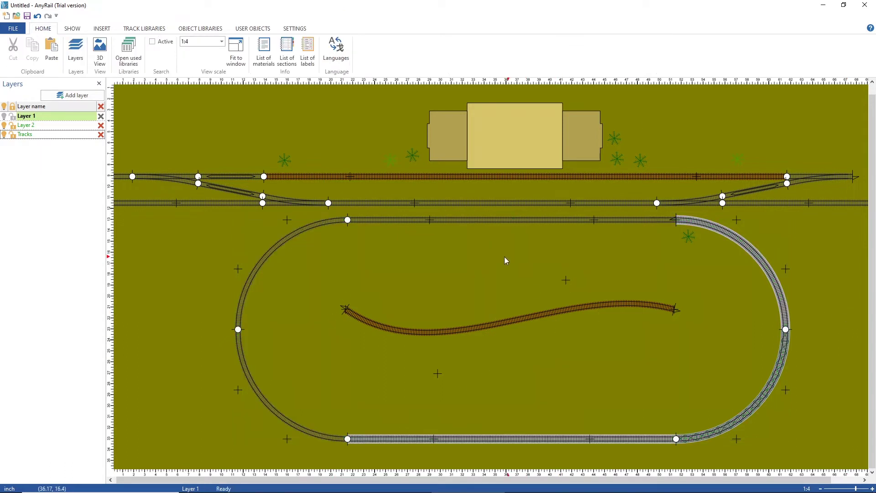
# Select the full track stretch containing the oval's upper-right curve, and clear the selection.
pyautogui.click(485, 204)
pyautogui.click(343, 64)
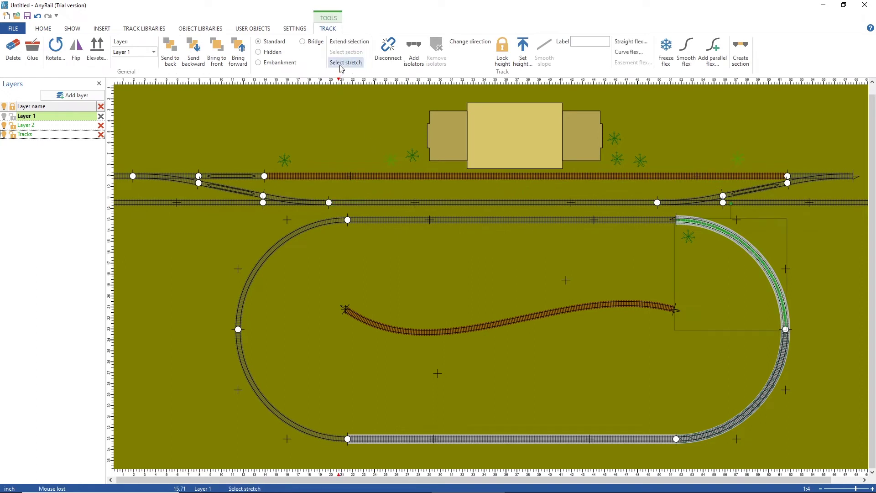
pyautogui.click(340, 66)
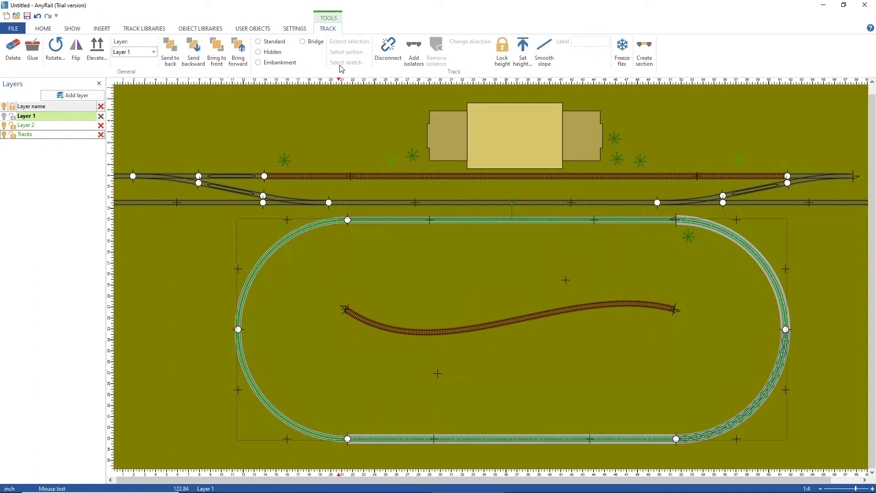
pyautogui.click(355, 138)
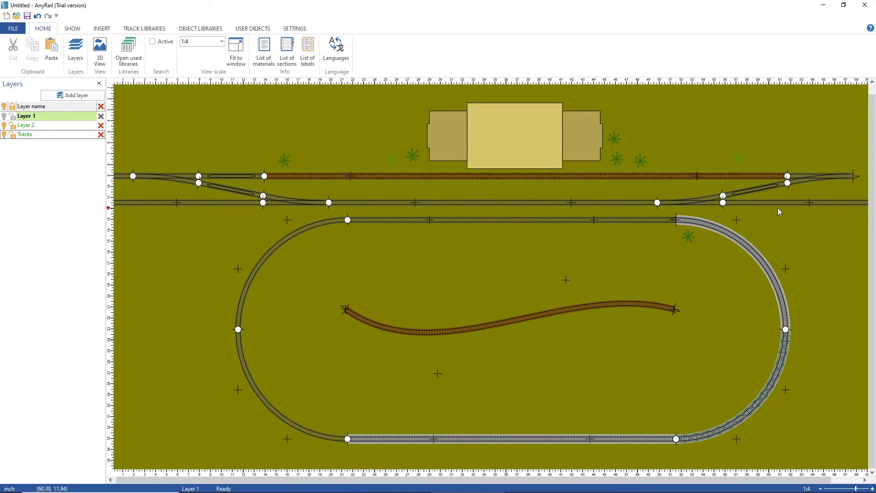
# Select the full track stretch connected to the right end straight of the lower main line above the oval, and clear the selection.
pyautogui.click(790, 205)
pyautogui.scroll(-3, 577, 234)
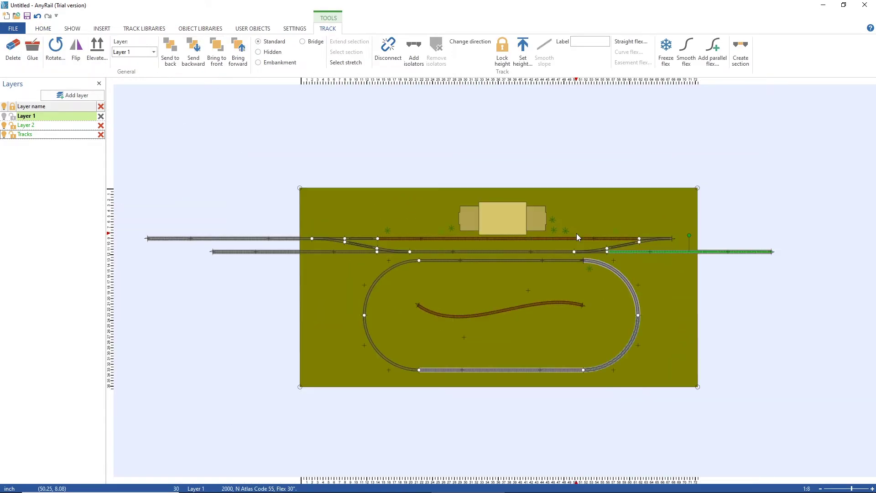
pyautogui.click(346, 62)
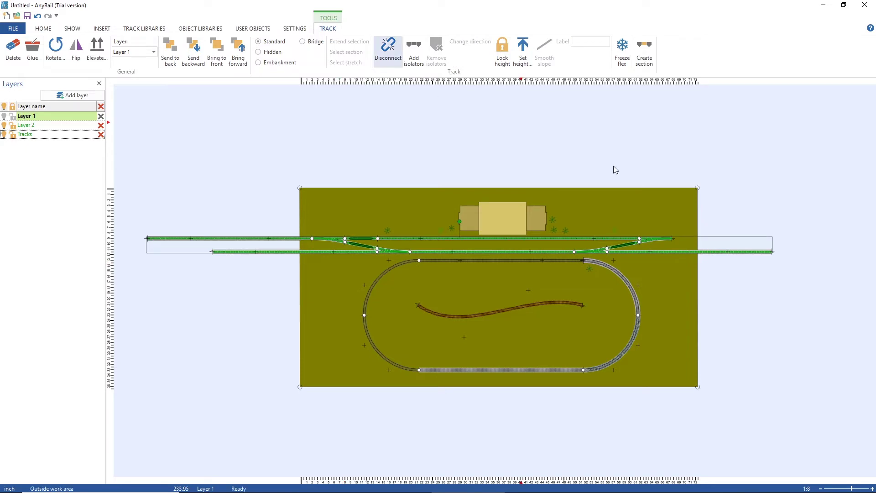
pyautogui.scroll(1, 495, 285)
pyautogui.scroll(-1, 506, 209)
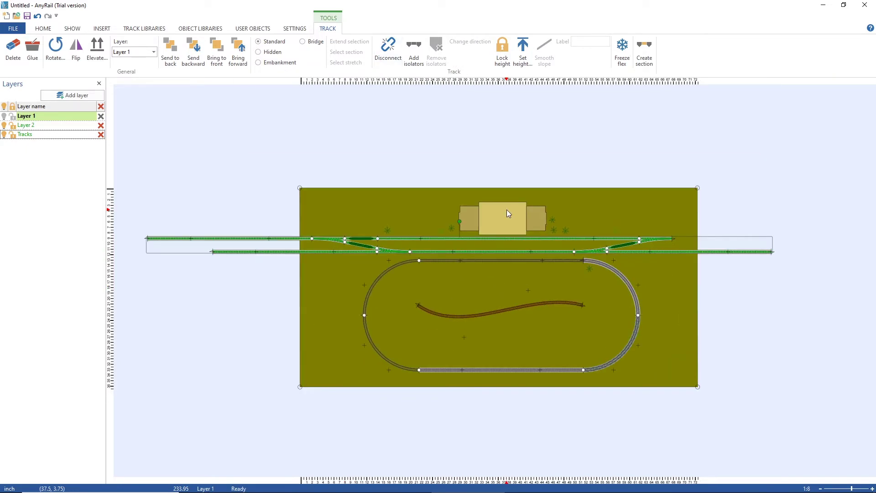
pyautogui.scroll(1, 507, 211)
pyautogui.scroll(-1, 507, 209)
pyautogui.scroll(1, 507, 210)
pyautogui.scroll(-1, 507, 209)
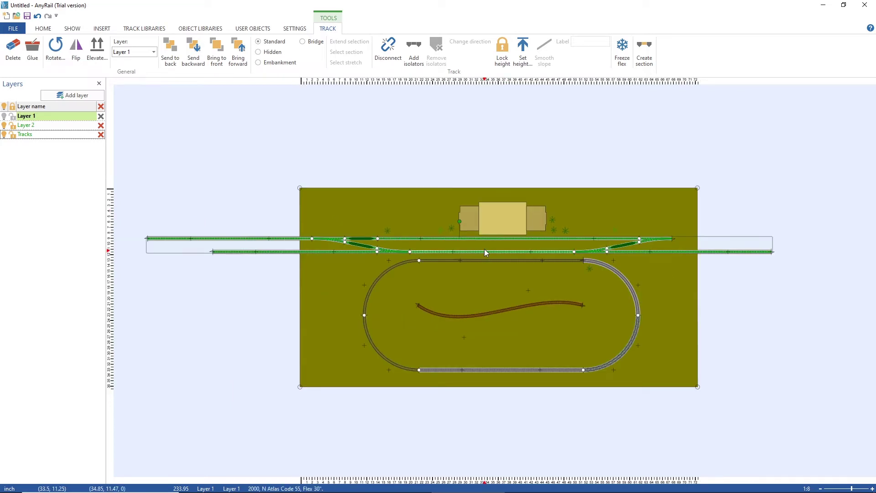
pyautogui.click(531, 315)
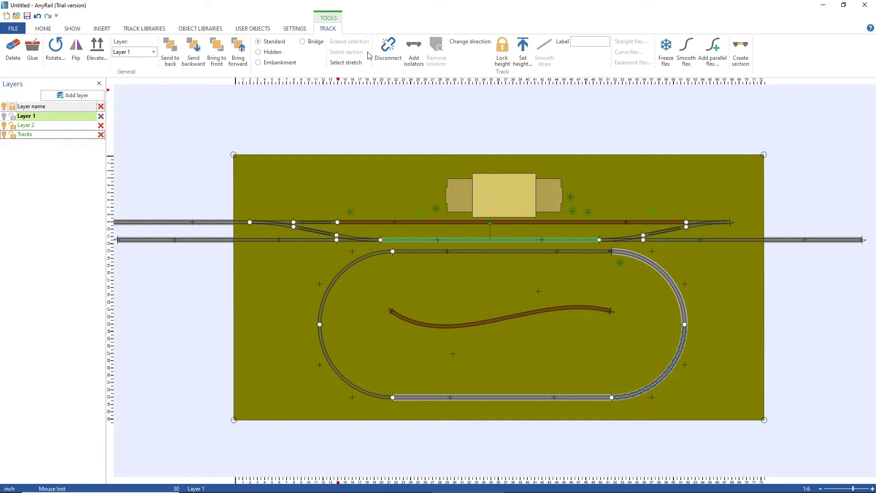
# Disconnect the oval's upper straight from its adjoining curves, and move it down into the oval's interior.
pyautogui.click(397, 134)
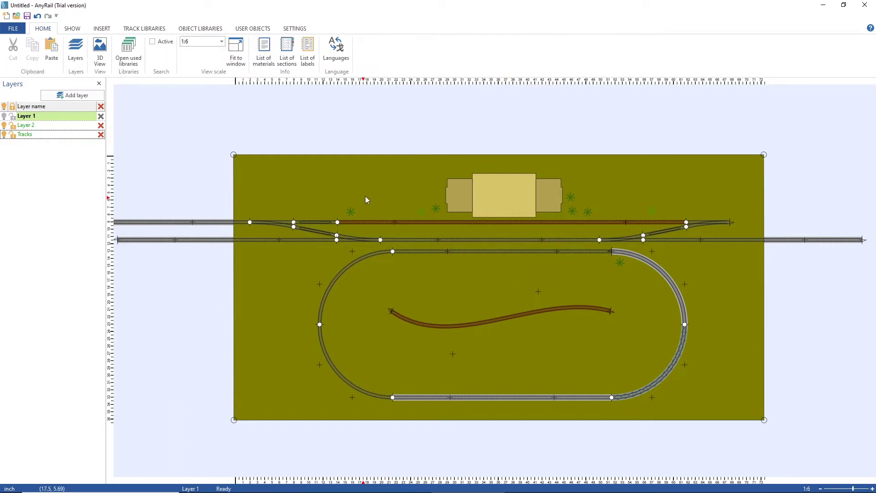
pyautogui.click(411, 224)
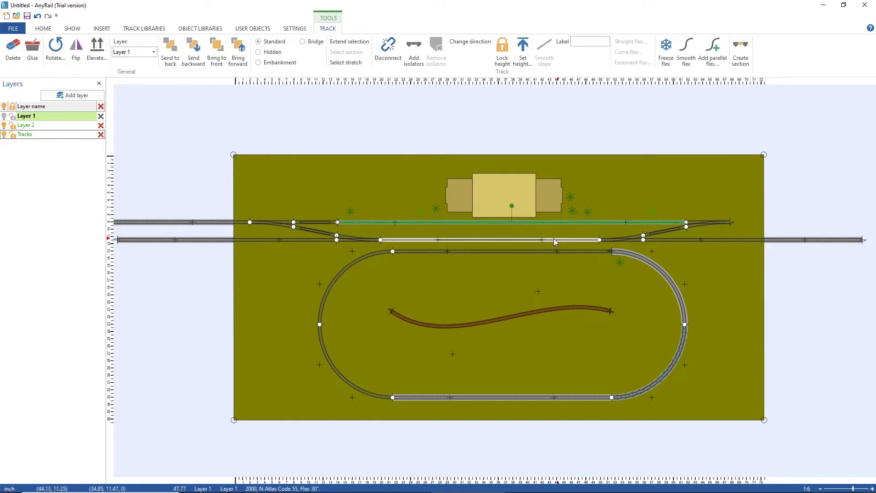
pyautogui.scroll(2, 557, 249)
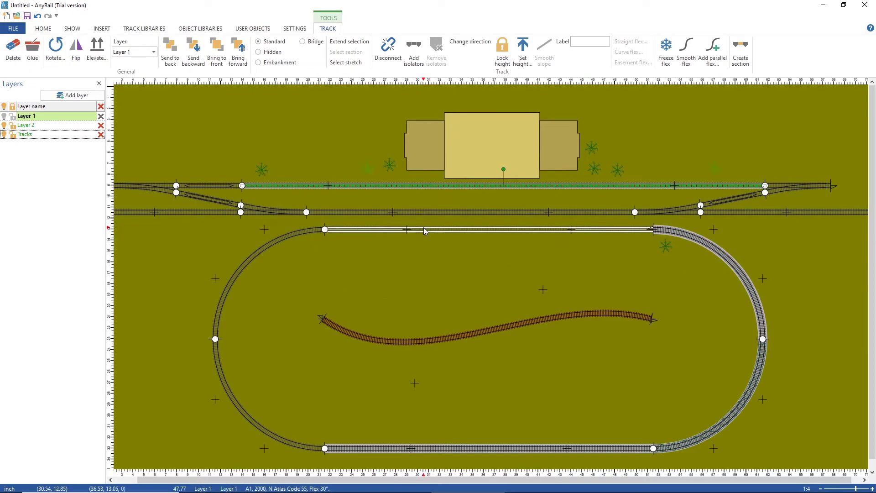
pyautogui.moveTo(422, 229)
pyautogui.mouseDown()
pyautogui.moveTo(411, 255)
pyautogui.moveTo(419, 223)
pyautogui.moveTo(500, 252)
pyautogui.moveTo(382, 229)
pyautogui.moveTo(436, 231)
pyautogui.mouseUp()
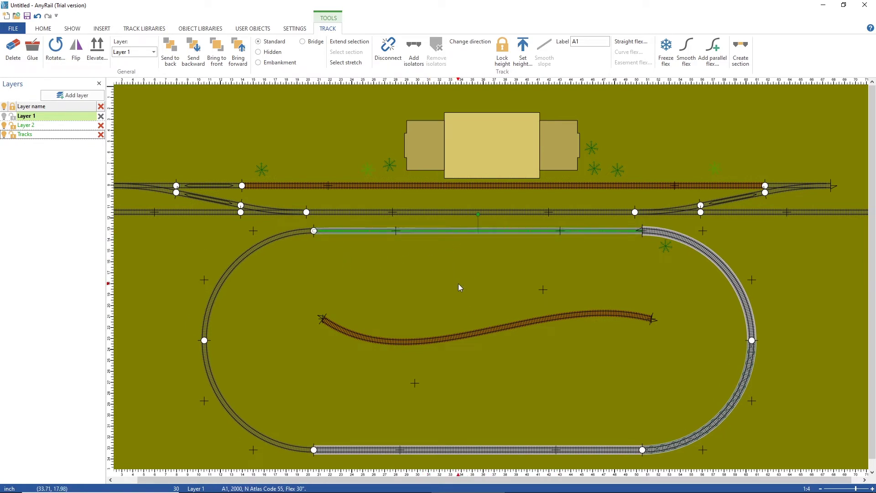
pyautogui.click(388, 46)
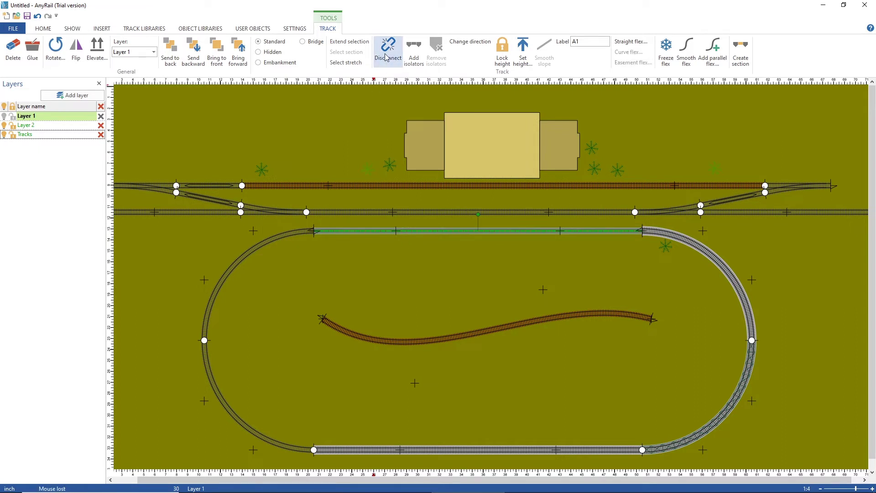
pyautogui.moveTo(485, 243); pyautogui.dragTo(534, 281)
pyautogui.moveTo(441, 250); pyautogui.dragTo(525, 237)
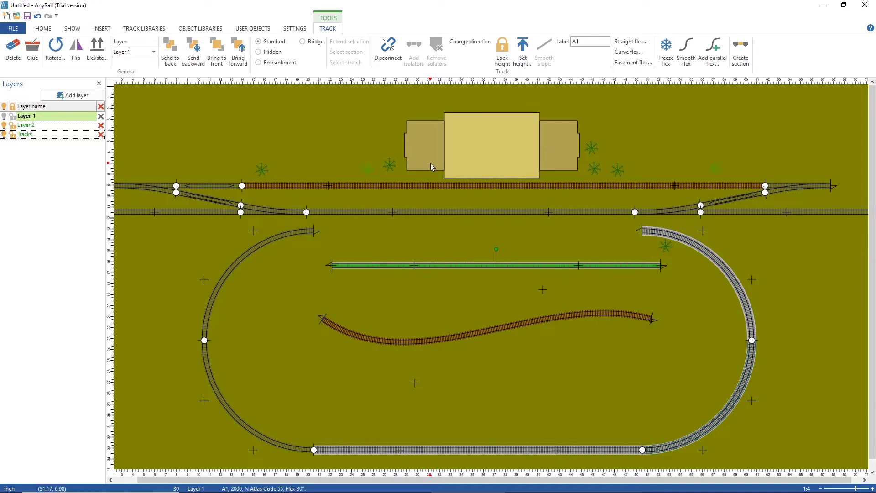
pyautogui.click(489, 292)
# Add isolators at both ends of the long upper main-line straight in front of the building, and check each isolated connection.
pyautogui.click(257, 249)
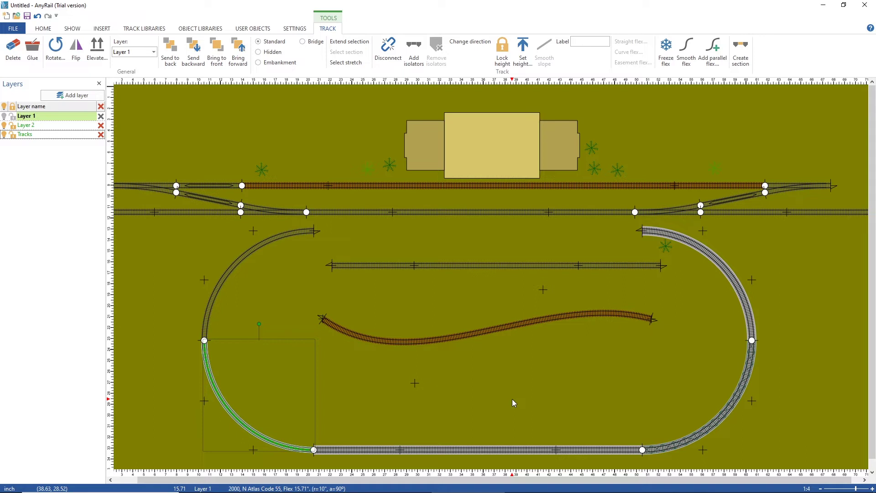
pyautogui.click(210, 312)
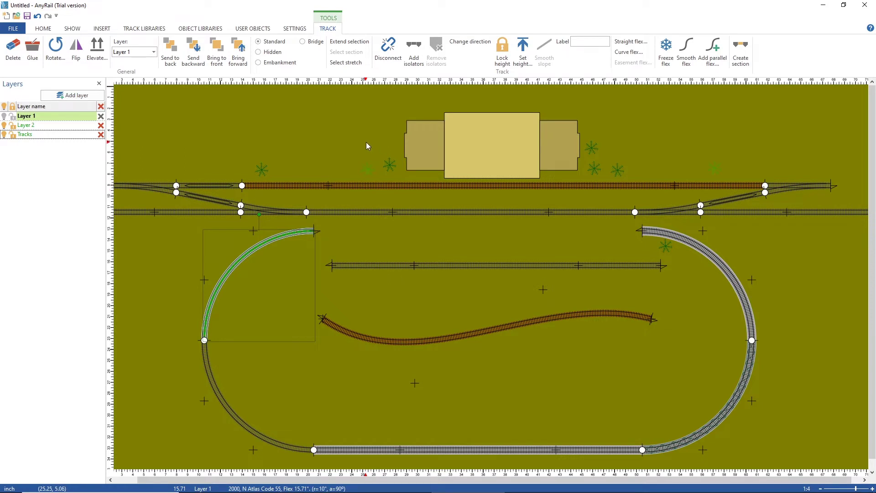
pyautogui.click(438, 186)
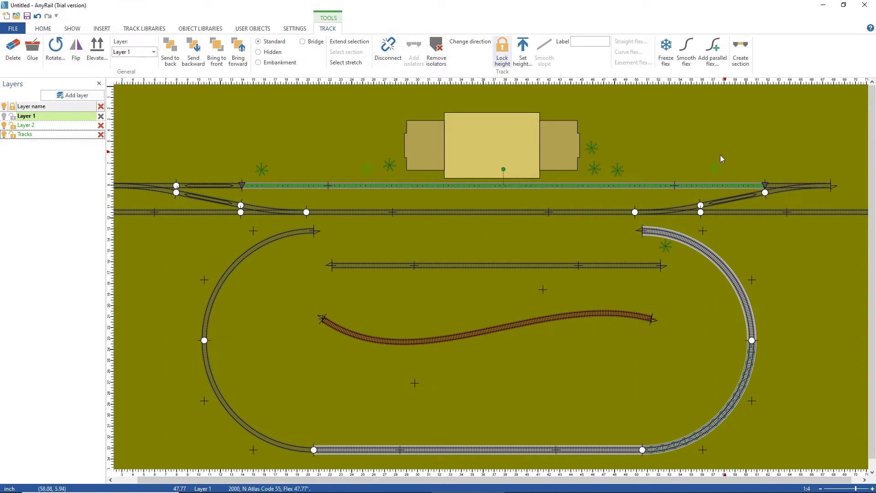
pyautogui.click(242, 185)
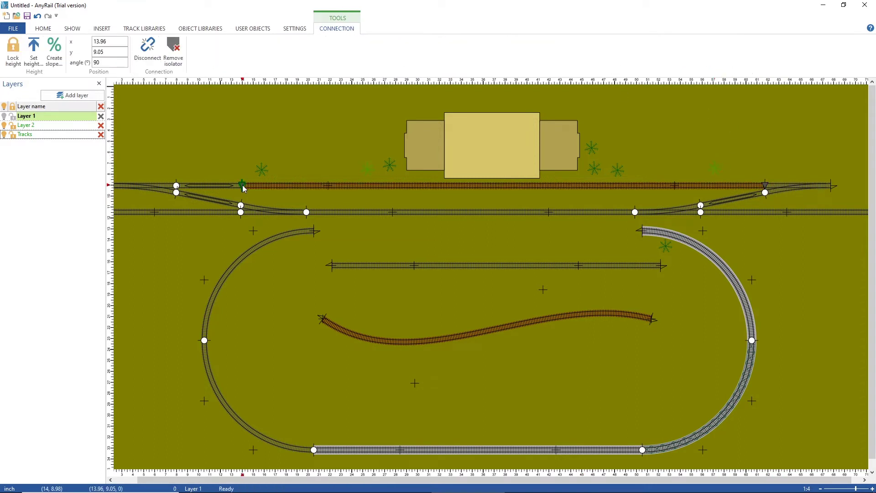
pyautogui.click(765, 185)
pyautogui.click(447, 187)
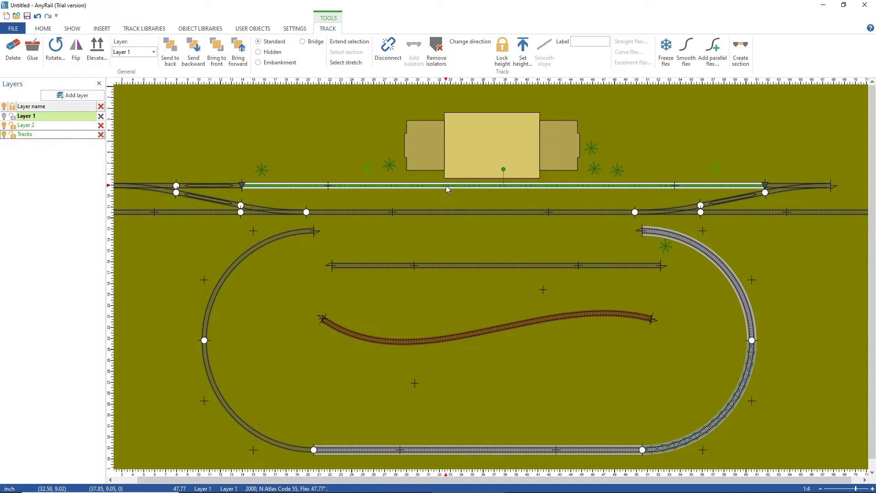
# Remove the isolators from both ends of the long straight in front of the building.
pyautogui.click(449, 200)
pyautogui.click(437, 187)
pyautogui.click(436, 52)
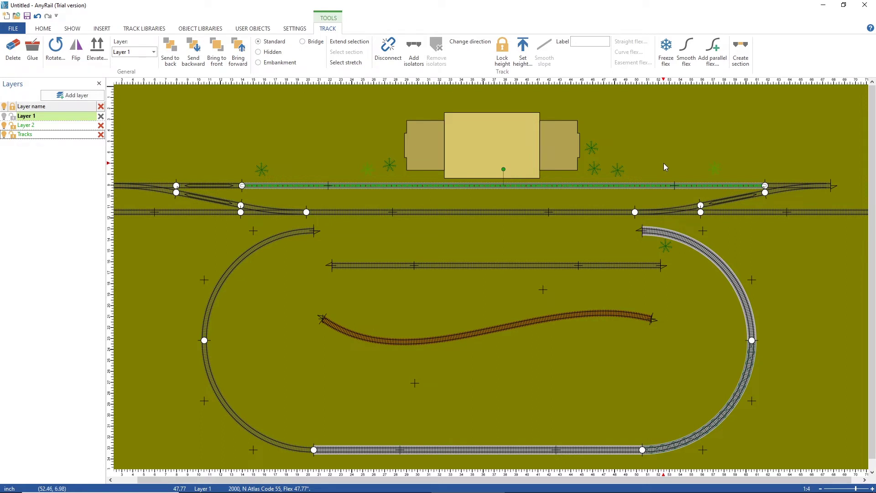
# Change the direction of the long upper main-line straight in front of the building, and clear the selection.
pyautogui.click(471, 42)
pyautogui.click(568, 185)
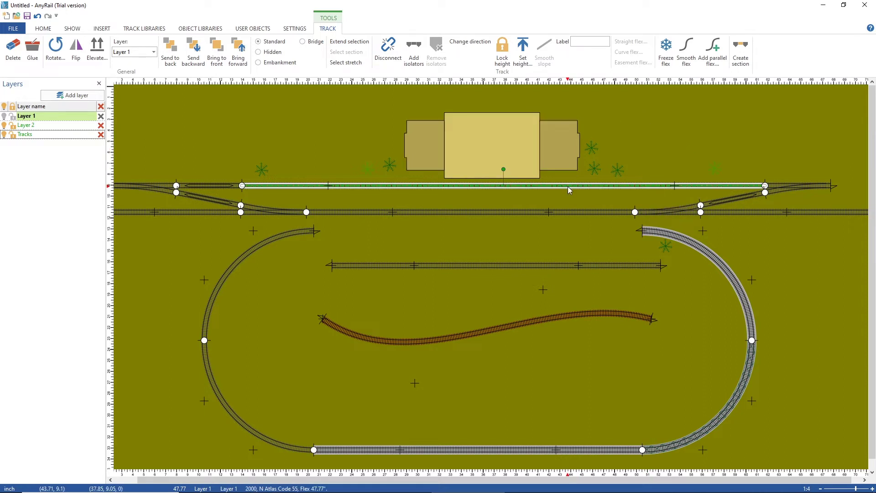
pyautogui.scroll(1, 567, 187)
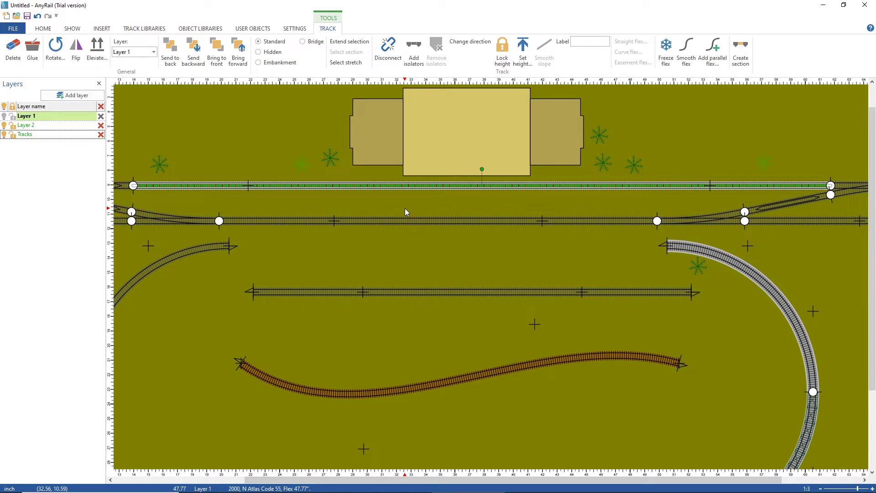
pyautogui.click(473, 44)
pyautogui.click(469, 44)
pyautogui.click(510, 205)
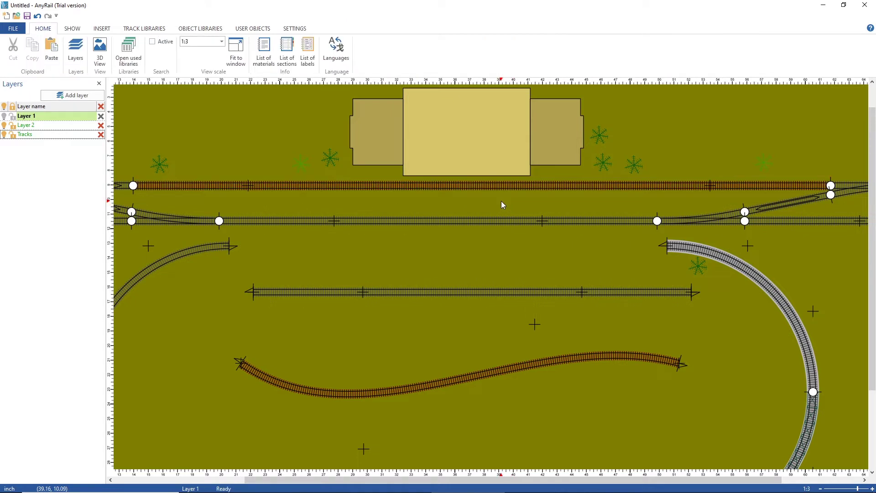
# Check the raised tracks in the 3D view, and lock the heights of the oval's lower straight and upper-right curve in 2D.
pyautogui.click(502, 186)
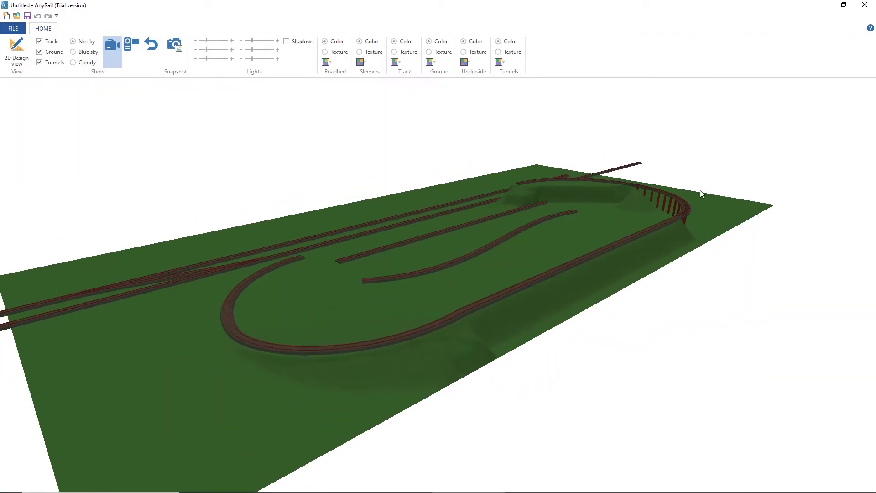
pyautogui.click(17, 60)
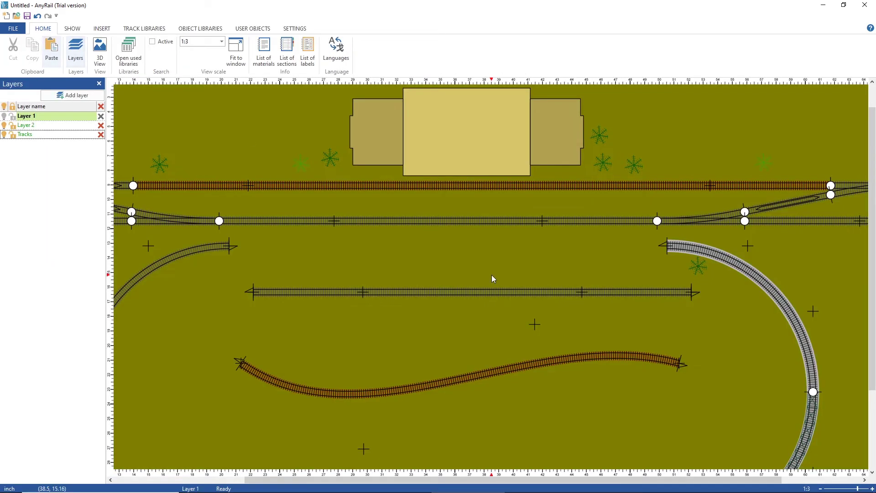
pyautogui.scroll(-3, 594, 279)
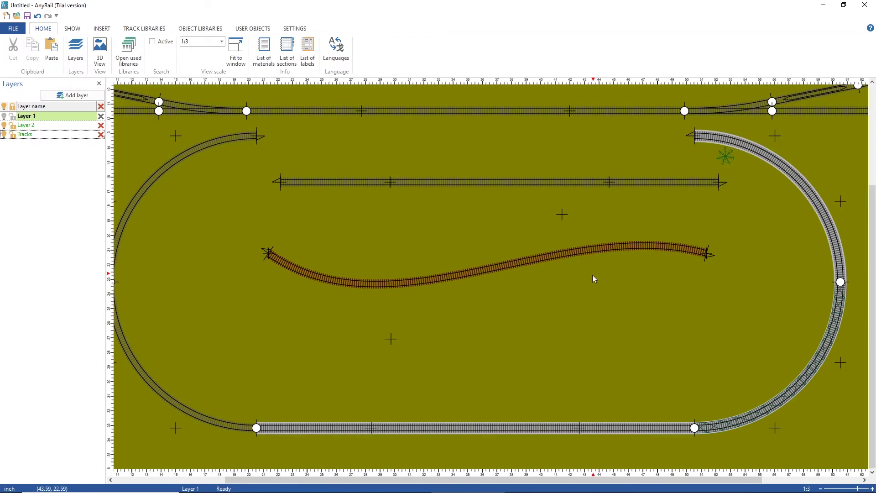
pyautogui.click(565, 428)
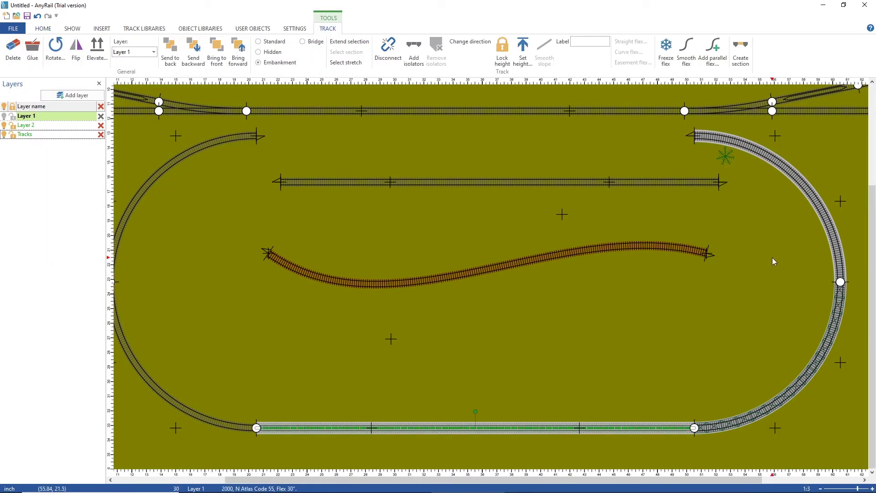
pyautogui.keyDown('ctrl'); pyautogui.click(799, 192); pyautogui.keyUp('ctrl')
pyautogui.click(503, 52)
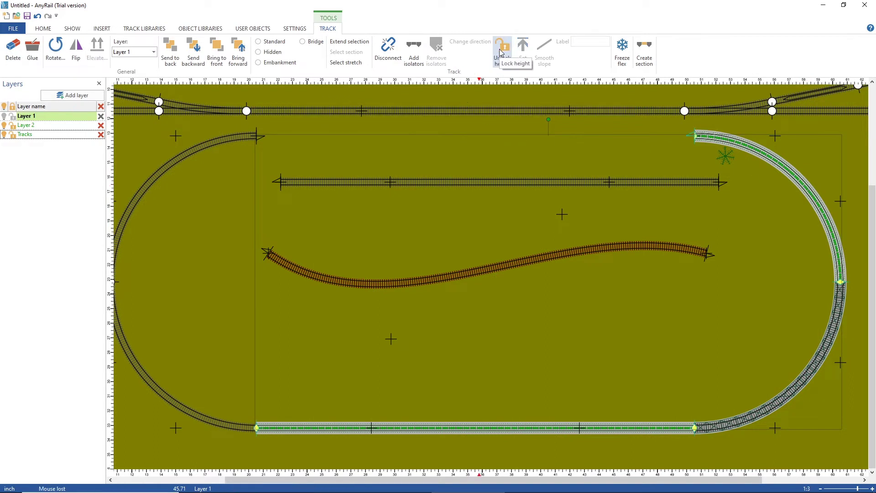
pyautogui.click(765, 254)
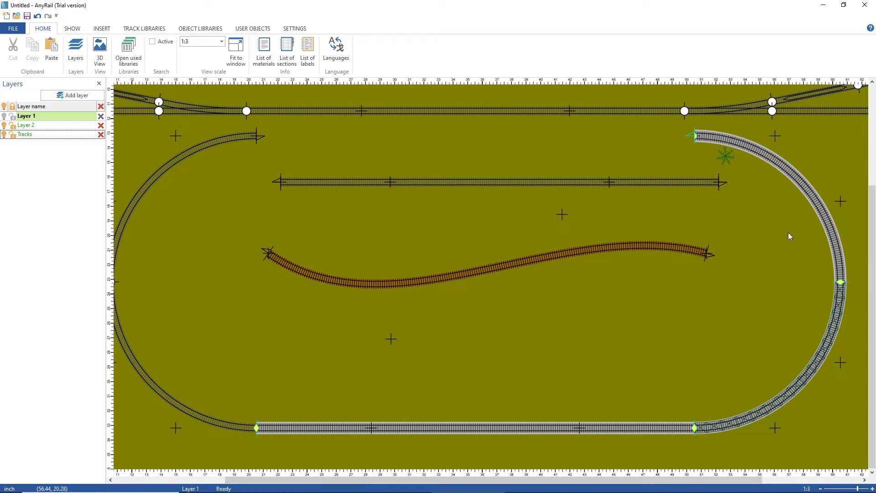
# Check which height commands are available for the oval's locked upper-right curve.
pyautogui.click(805, 190)
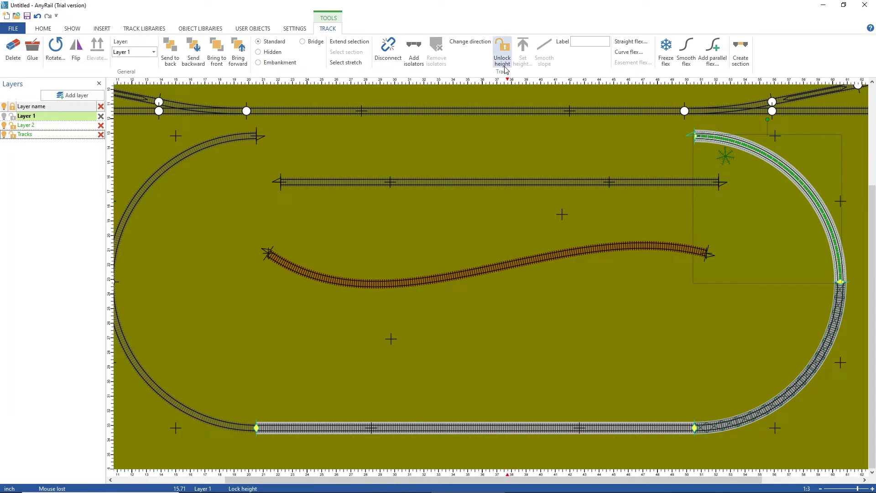
pyautogui.rightClick(760, 156)
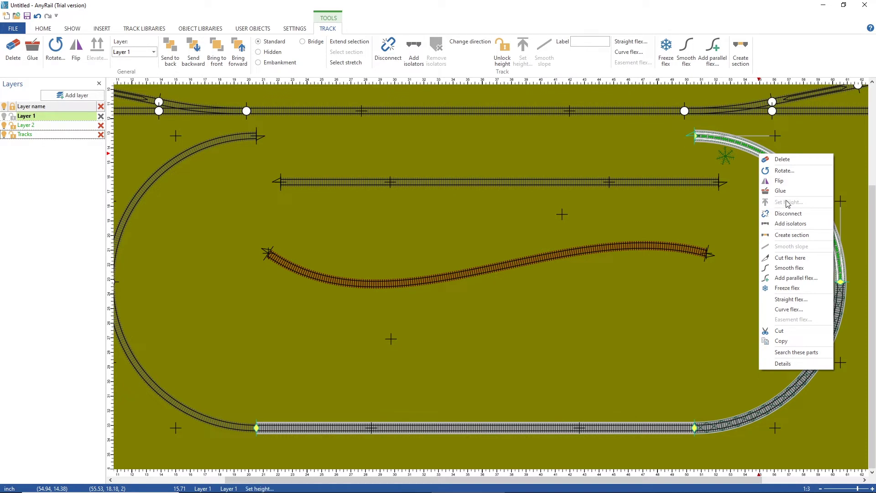
pyautogui.click(721, 212)
# Unlock the heights of the oval's upper-right curve and lower straight, and clear the selection.
pyautogui.click(745, 147)
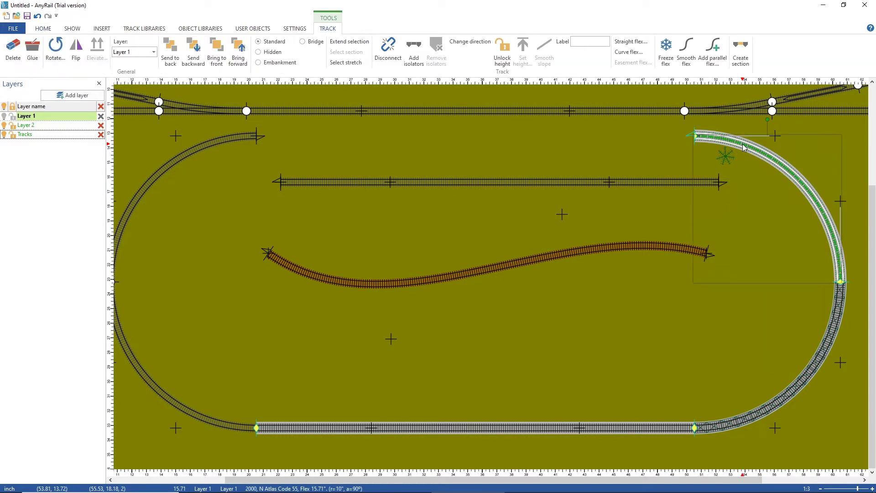
pyautogui.click(505, 50)
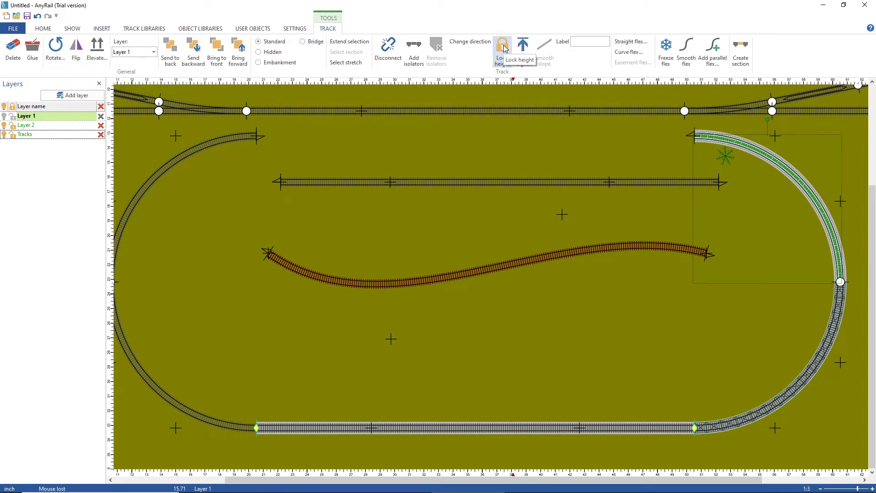
pyautogui.click(479, 428)
pyautogui.click(504, 59)
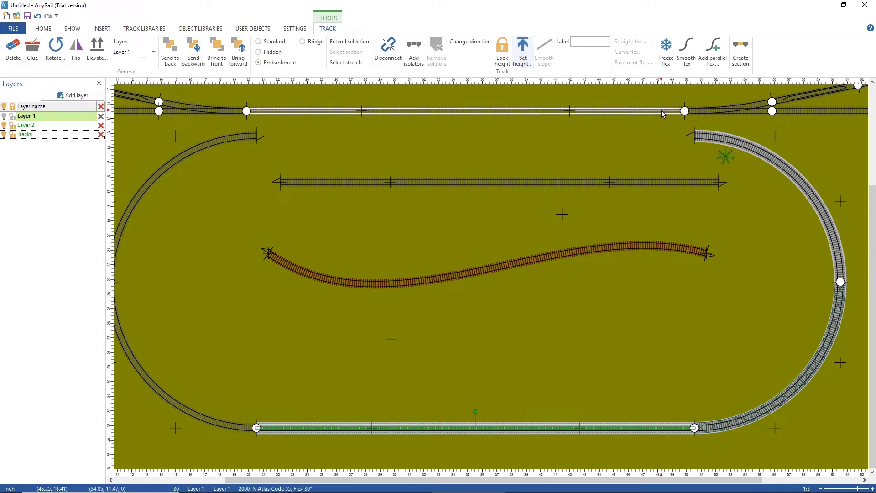
pyautogui.click(798, 231)
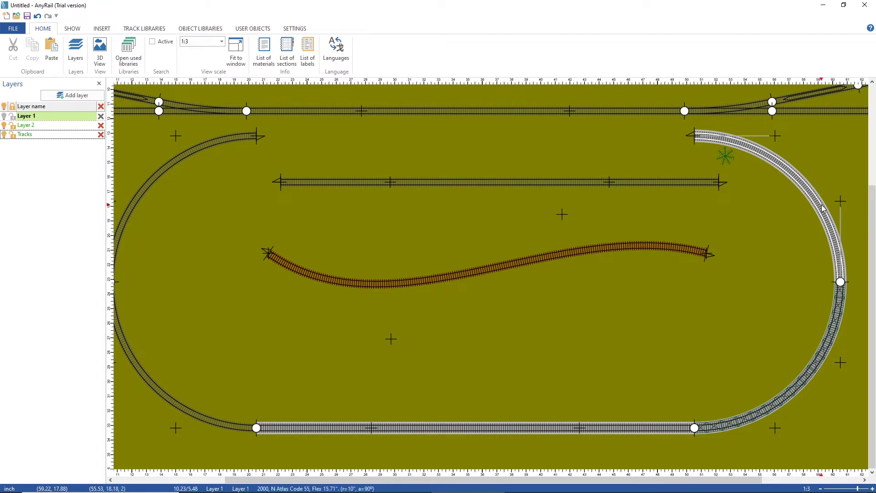
# Set the height of the connection between the oval's lower-left curve and lower straight to 0.
pyautogui.rightClick(693, 138)
pyautogui.click(817, 258)
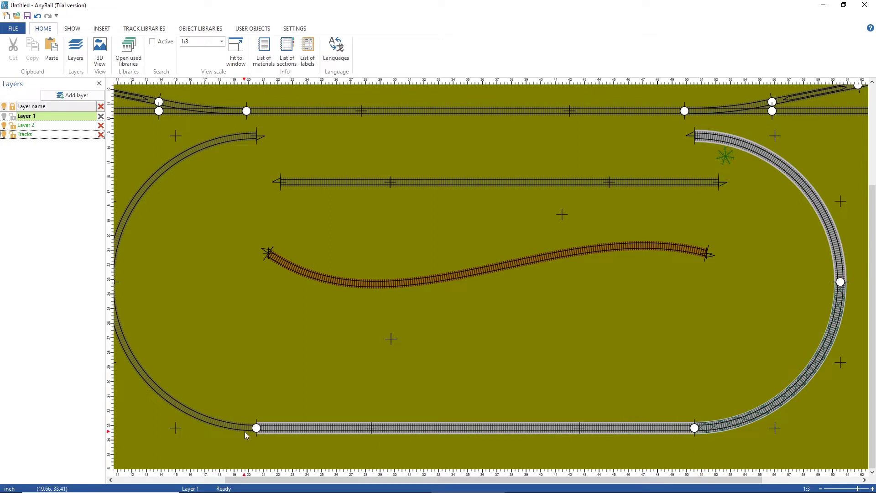
pyautogui.click(257, 428)
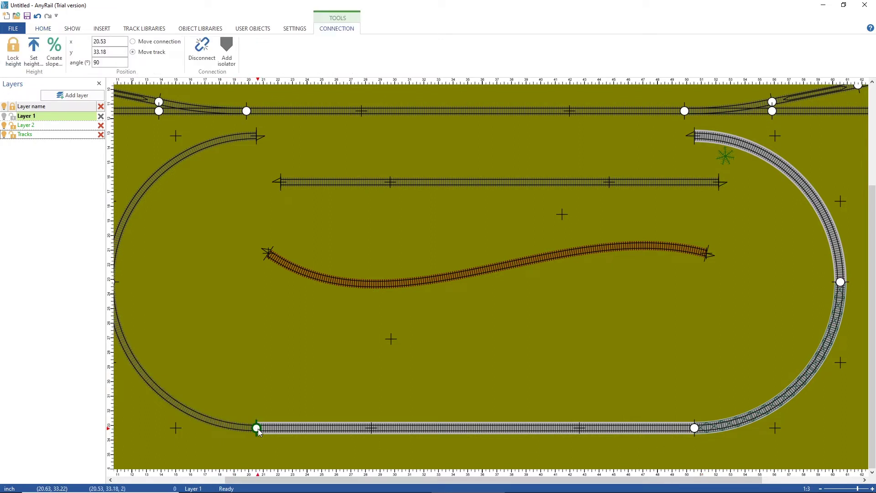
pyautogui.rightClick(258, 430)
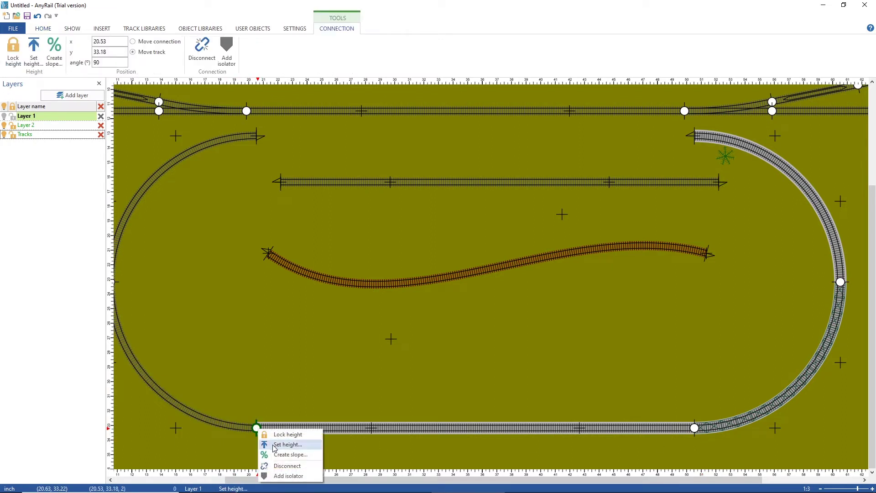
pyautogui.click(287, 445)
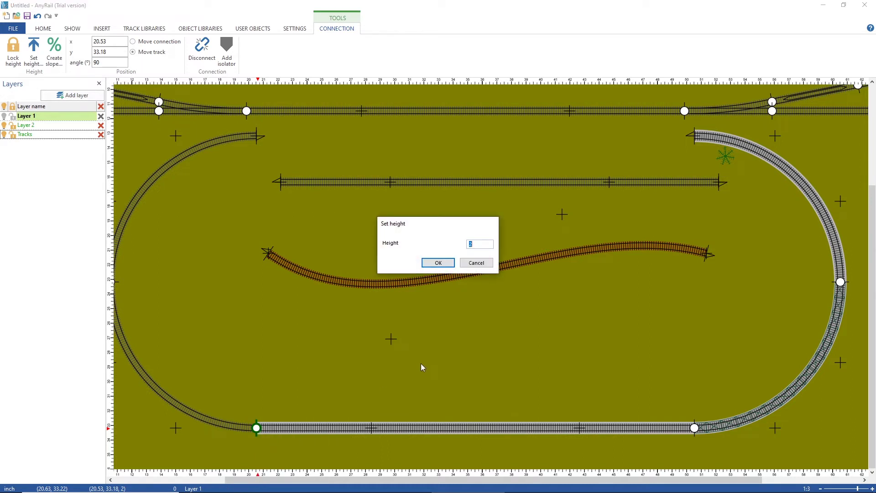
pyautogui.write('0')
pyautogui.click(436, 263)
pyautogui.click(274, 200)
# Examine the oval's lower straight in the 3D view from a shifted viewpoint, and return to the 2D design view.
pyautogui.click(100, 48)
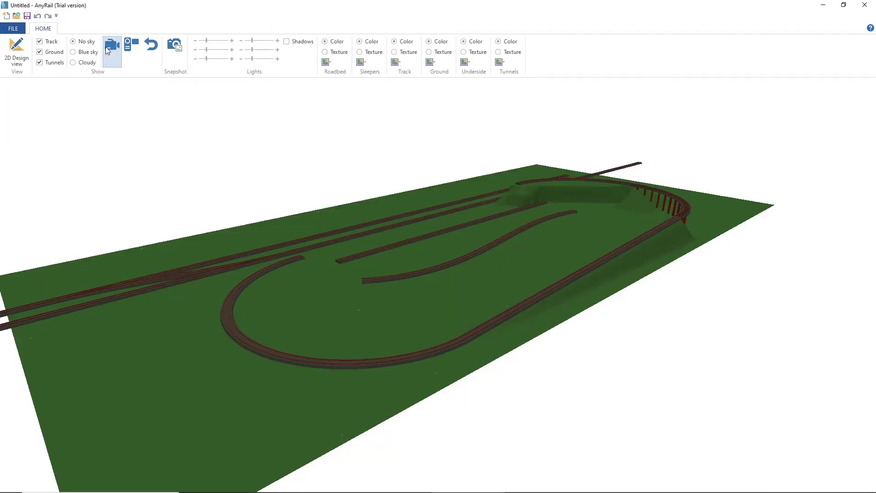
pyautogui.moveTo(634, 301); pyautogui.dragTo(583, 316)
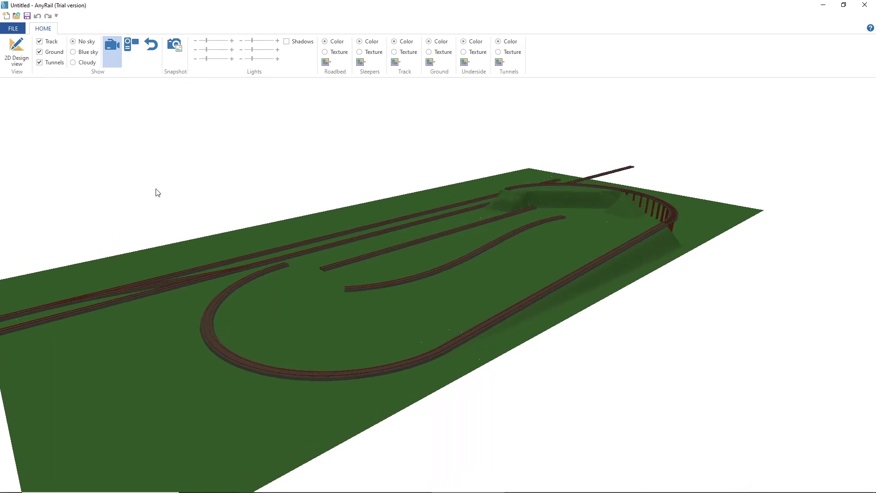
pyautogui.click(9, 58)
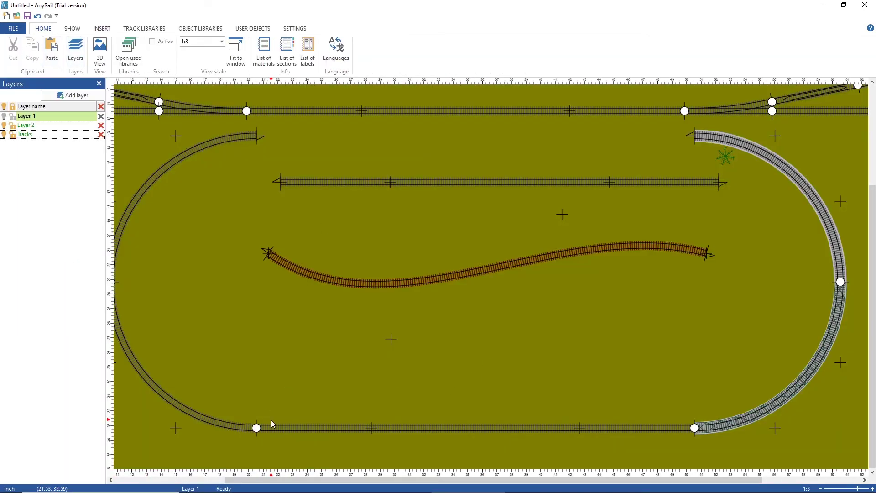
pyautogui.click(260, 427)
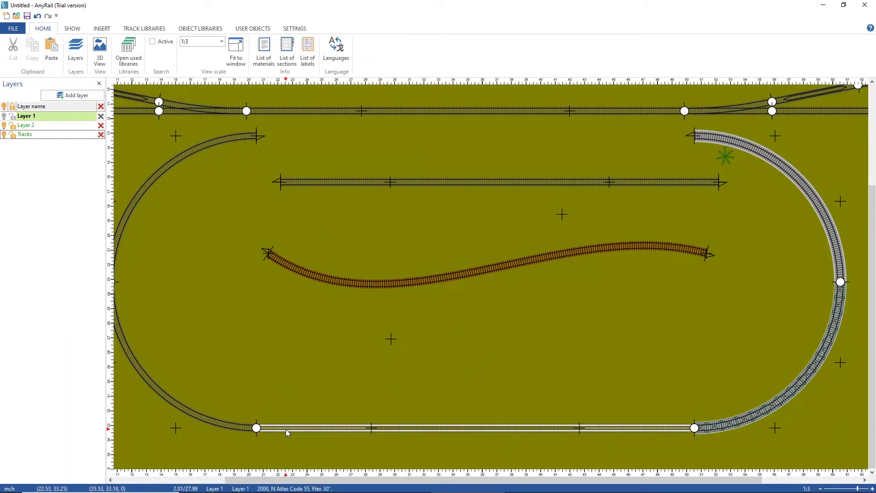
# Set the height of the oval's lower straight and both left-hand curves to 0, and clear the selection.
pyautogui.click(258, 428)
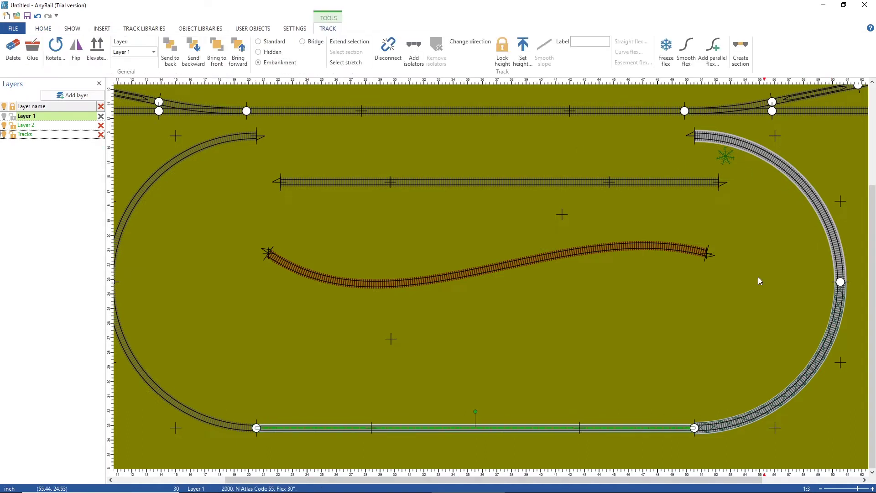
pyautogui.scroll(1, 600, 341)
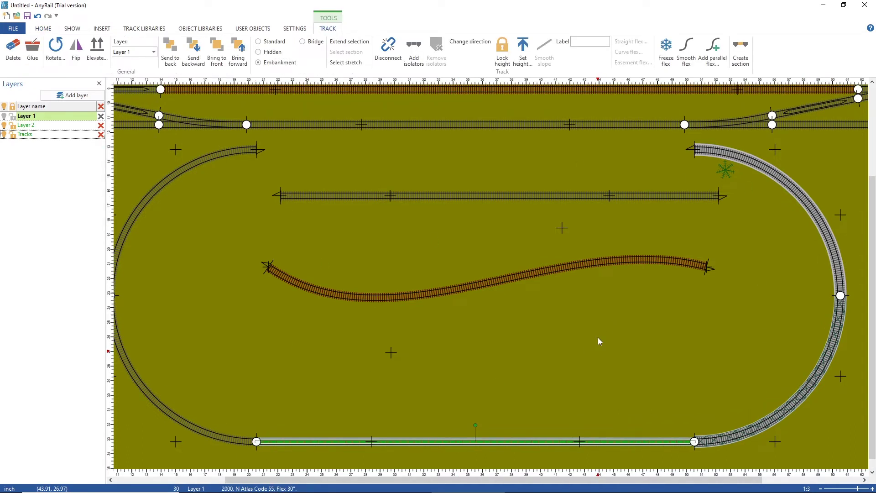
pyautogui.scroll(-1, 599, 342)
pyautogui.hotkey('ctrl', '0')
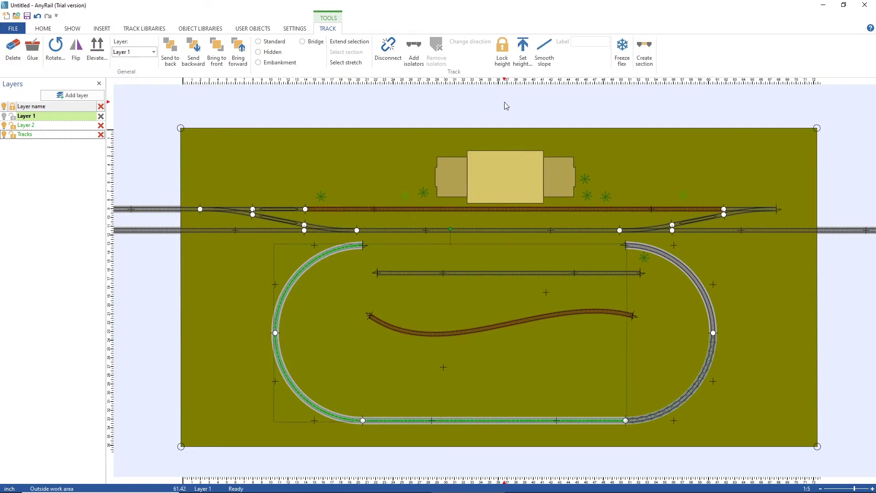
pyautogui.click(523, 50)
pyautogui.press('Return')
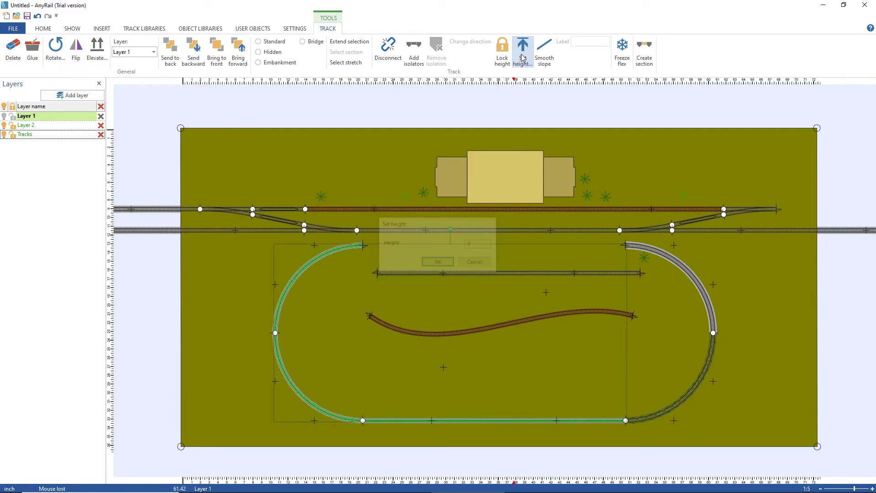
pyautogui.click(594, 363)
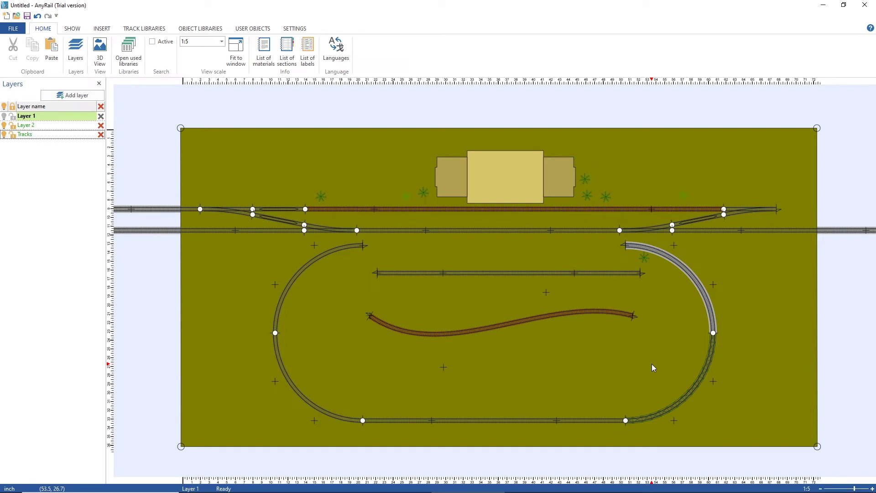
# Check the height of the connection between the oval's lower-left curve and lower straight, and inspect the layout in the 3D view.
pyautogui.click(555, 416)
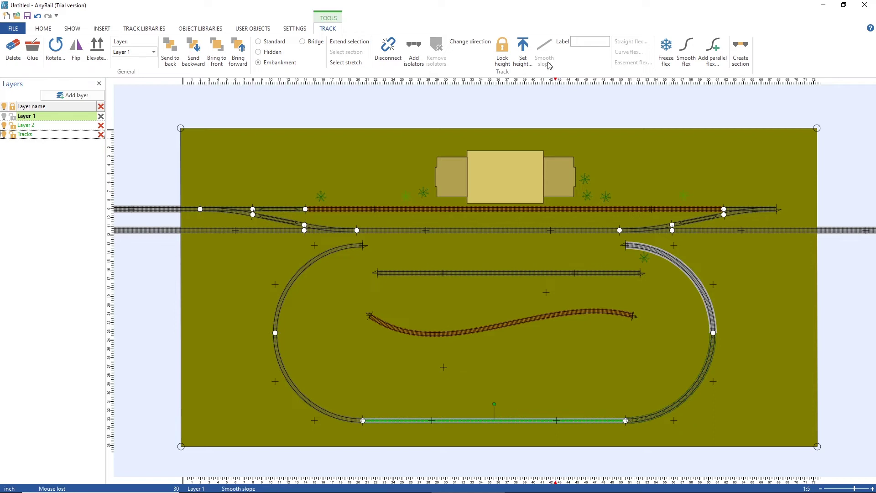
pyautogui.click(573, 312)
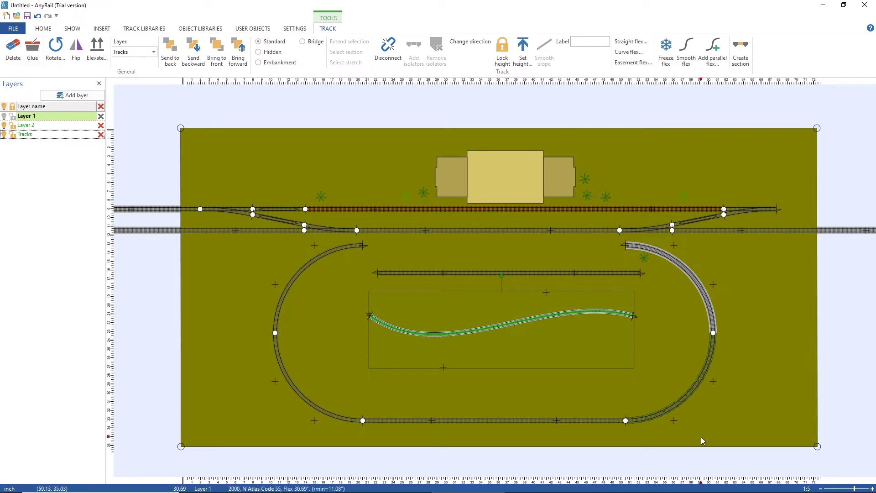
pyautogui.click(361, 423)
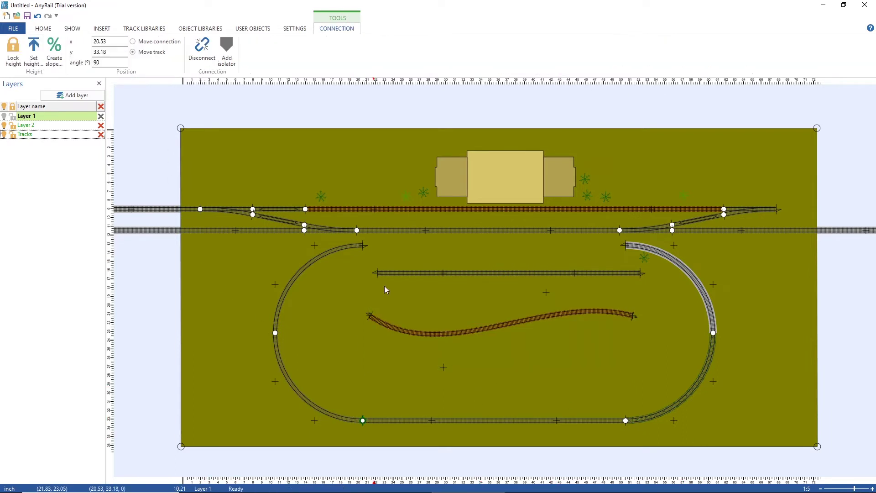
pyautogui.click(448, 358)
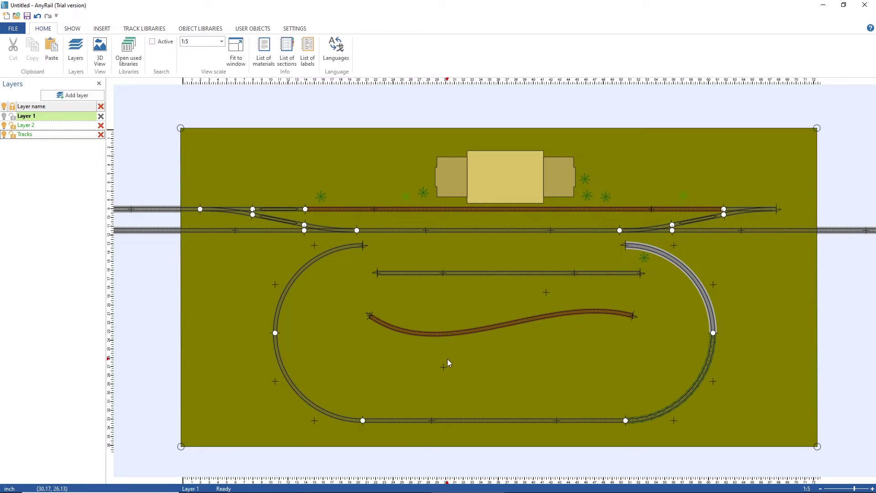
pyautogui.click(363, 420)
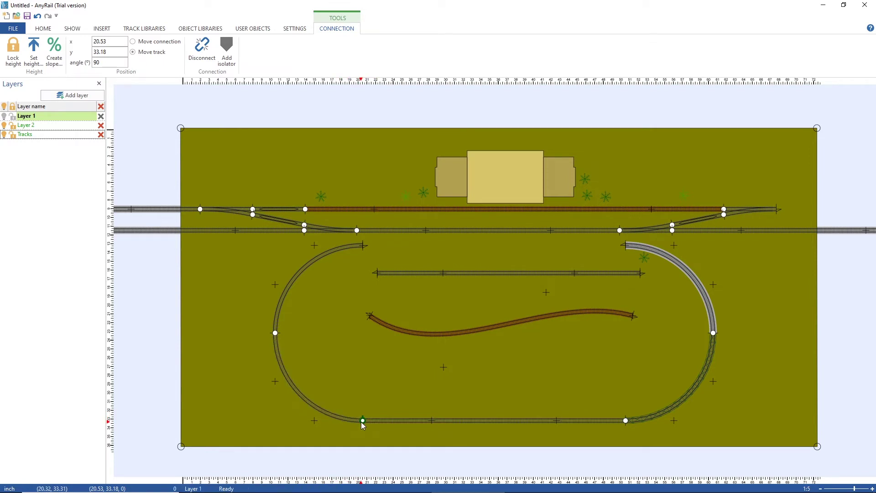
pyautogui.click(131, 140)
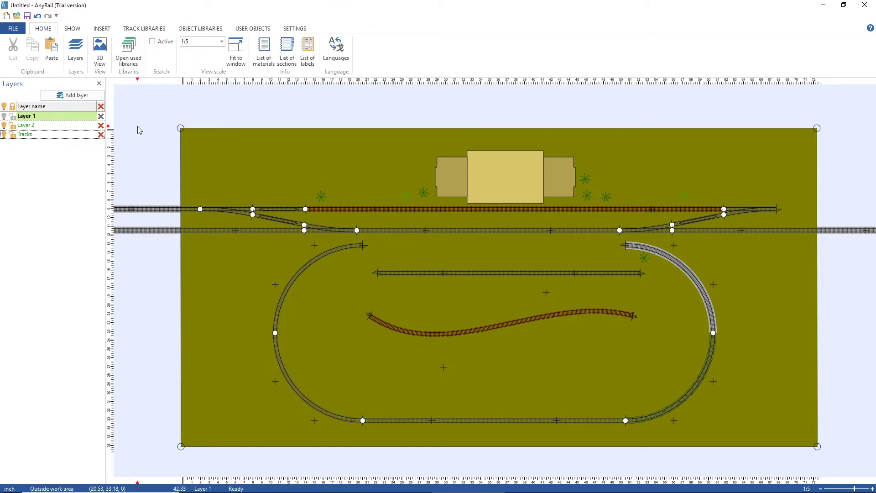
pyautogui.click(100, 47)
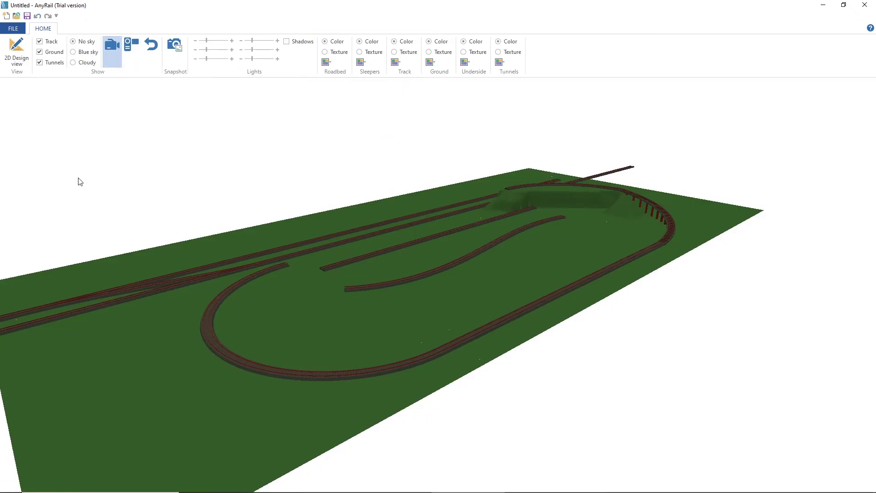
pyautogui.click(17, 51)
# Set the height of the connection between the oval's lower-left curve and lower straight to 2.
pyautogui.click(367, 417)
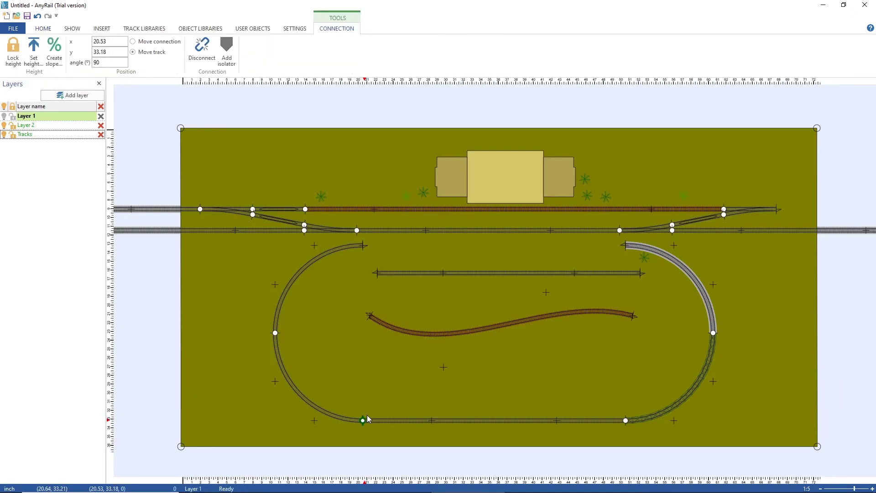
pyautogui.rightClick(363, 421)
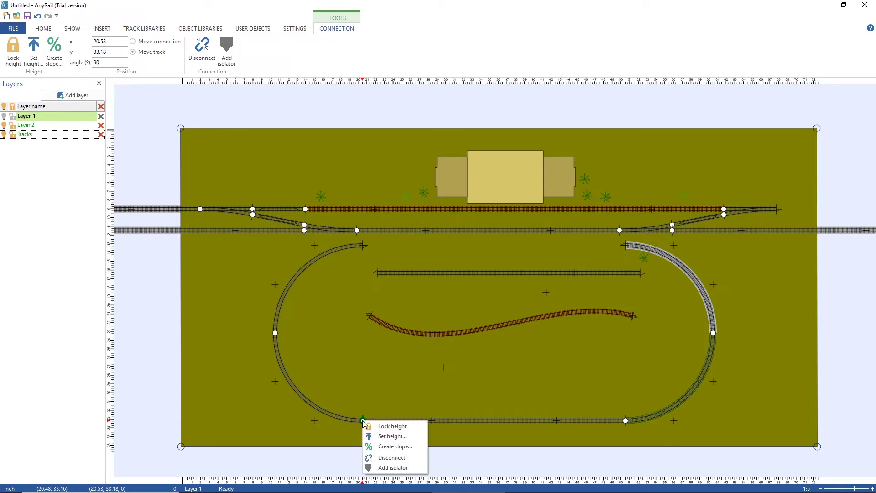
pyautogui.click(374, 437)
pyautogui.write('7.2')
pyautogui.press('Return')
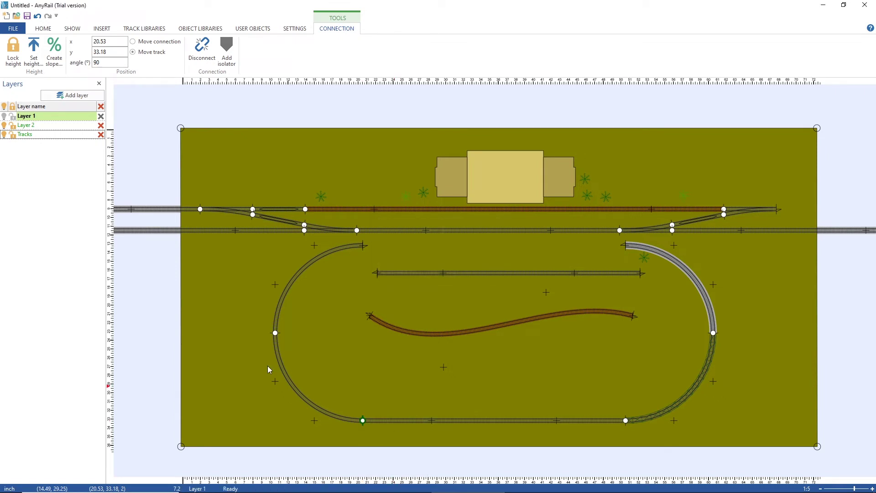
pyautogui.click(270, 171)
# Examine the lower straight's slope near its left connection in the 3D view, and return to the 2D design view.
pyautogui.click(101, 52)
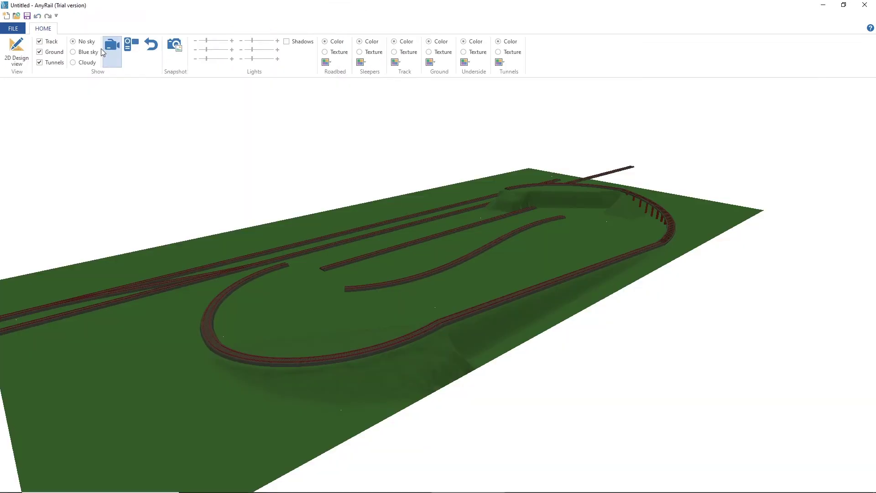
pyautogui.scroll(3, 434, 384)
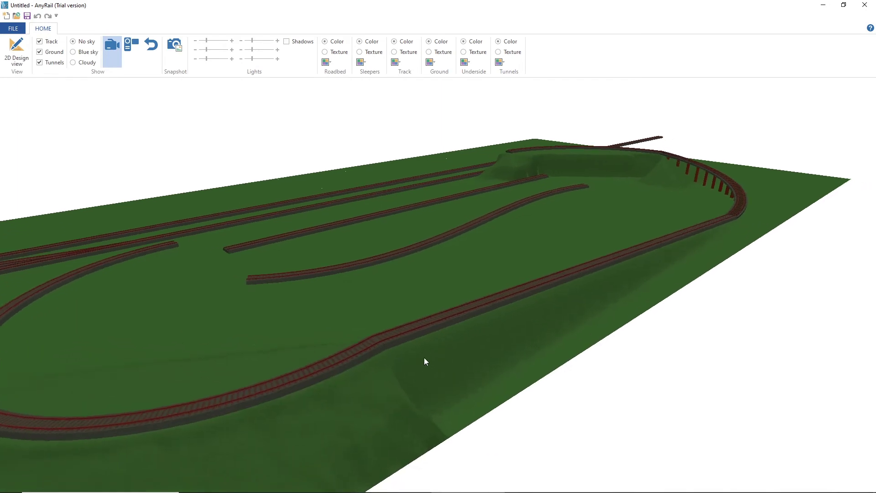
pyautogui.moveTo(425, 361); pyautogui.dragTo(509, 362)
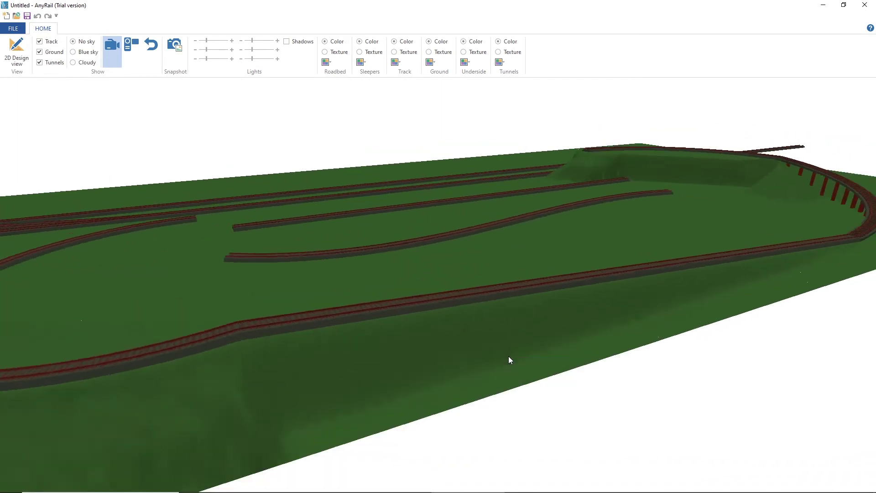
pyautogui.scroll(-3, 509, 360)
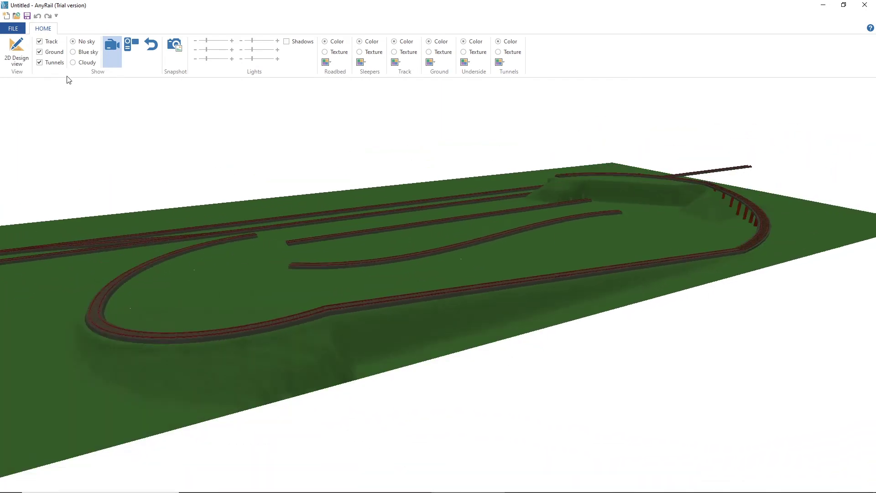
pyautogui.click(17, 50)
# Set the height of the connection between the oval's lower straight and lower-right curve to 2, and clear the selection.
pyautogui.rightClick(626, 421)
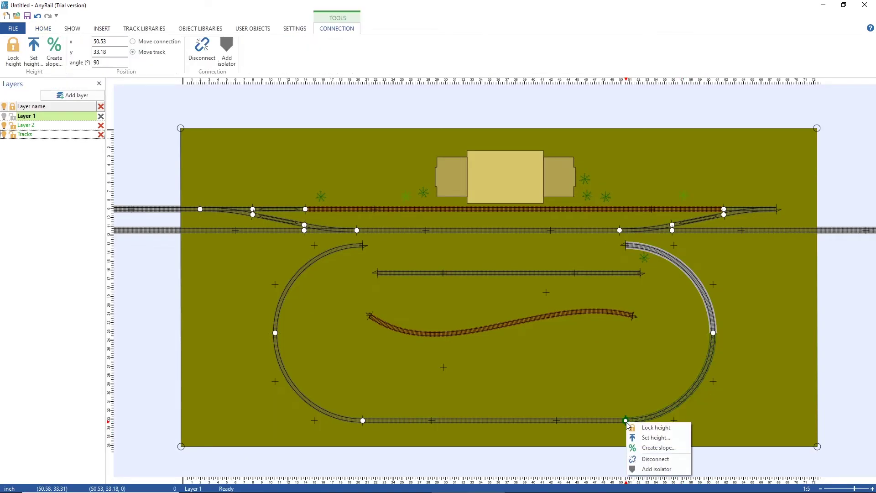
pyautogui.click(650, 437)
pyautogui.write('2')
pyautogui.press('Return')
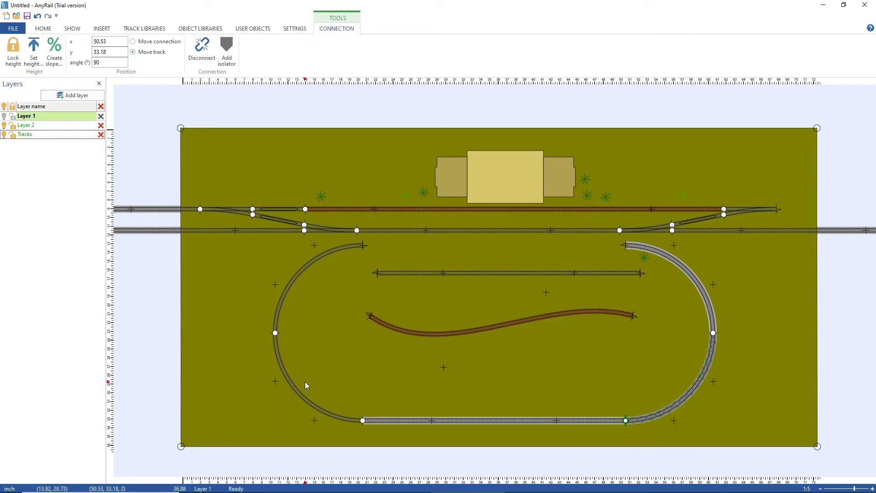
pyautogui.click(160, 291)
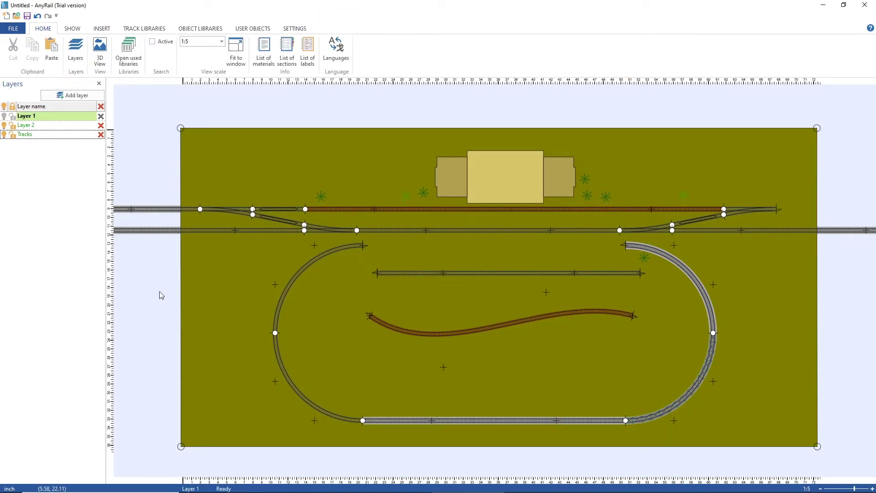
# Inspect the transition between the raised lower straight and the lower-left curve up close in 3D, and return to the 2D design view.
pyautogui.click(99, 50)
pyautogui.scroll(2, 357, 329)
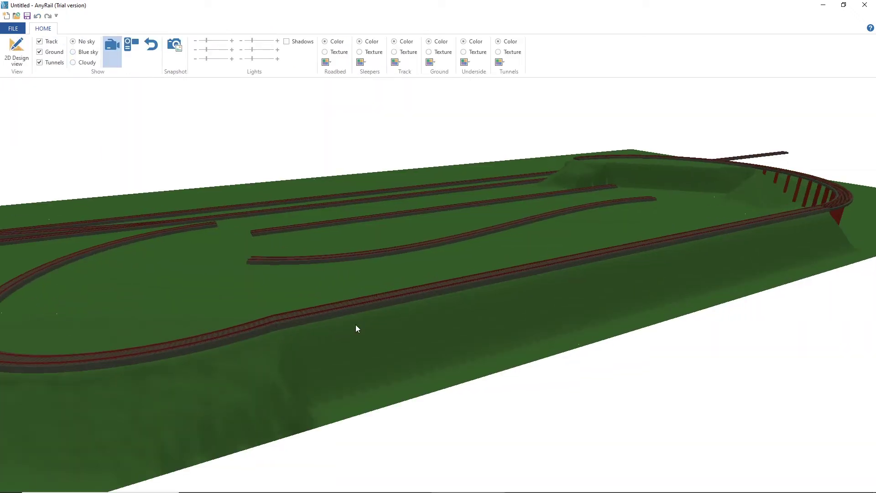
pyautogui.scroll(4, 303, 330)
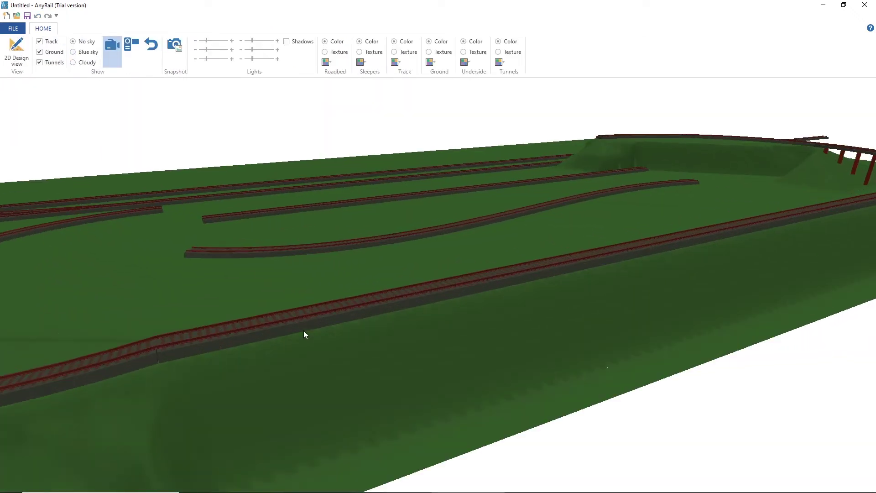
pyautogui.moveTo(339, 241); pyautogui.dragTo(292, 184)
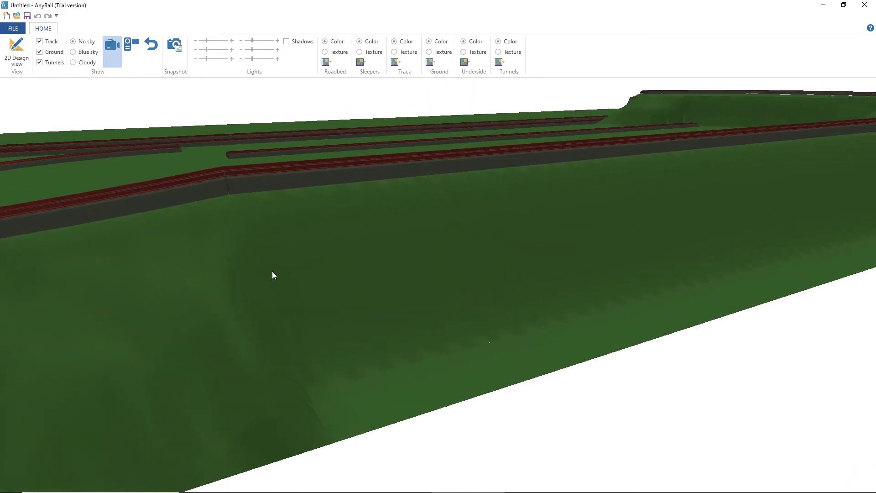
pyautogui.scroll(1, 272, 271)
pyautogui.scroll(-3, 272, 271)
pyautogui.scroll(3, 272, 271)
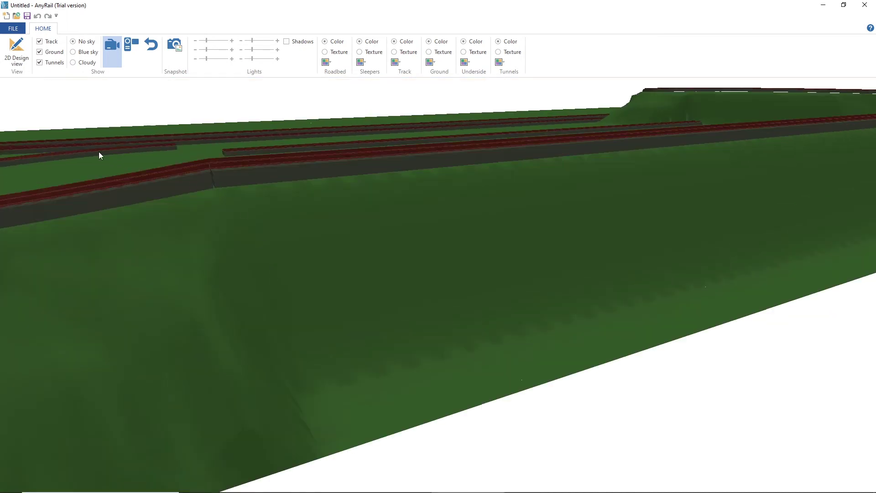
pyautogui.click(15, 51)
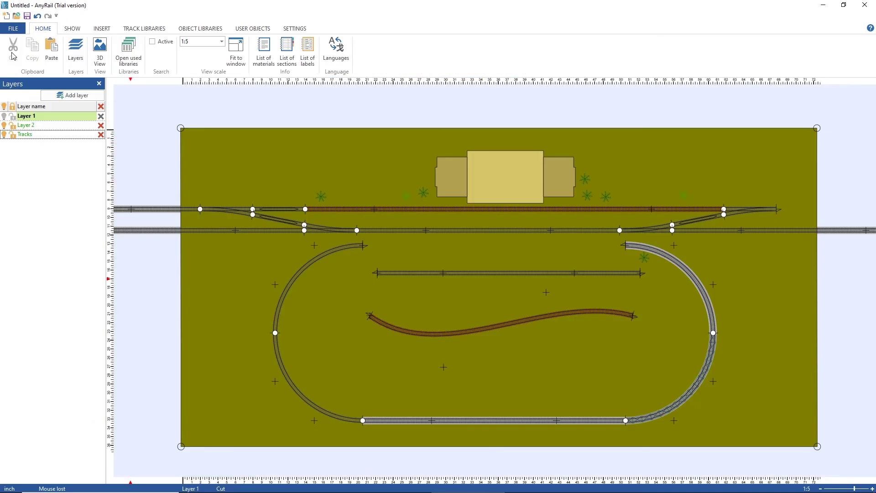
# Apply Smooth slope across the oval's lower straight and lower-left curve, and clear the selection.
pyautogui.click(393, 422)
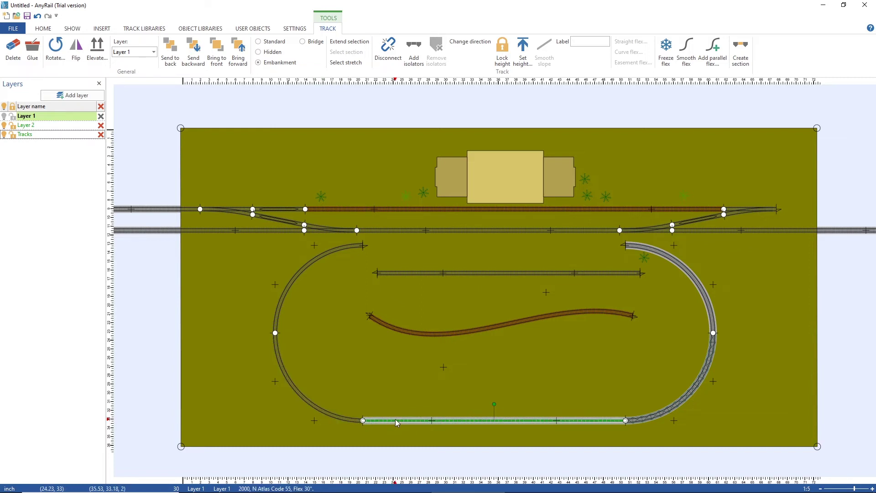
pyautogui.keyDown('ctrl'); pyautogui.click(327, 416); pyautogui.keyUp('ctrl')
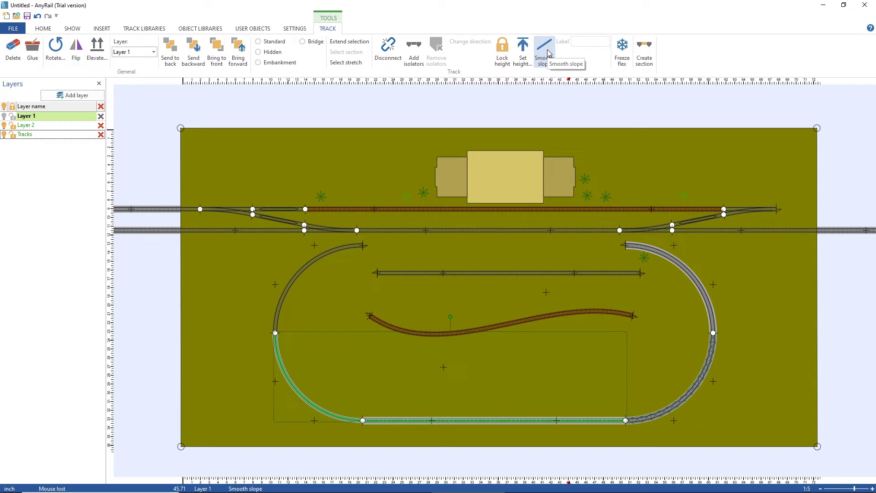
pyautogui.click(511, 104)
# Examine the smoothed slope from several viewpoints in the 3D view, and return to the 2D design view.
pyautogui.click(100, 50)
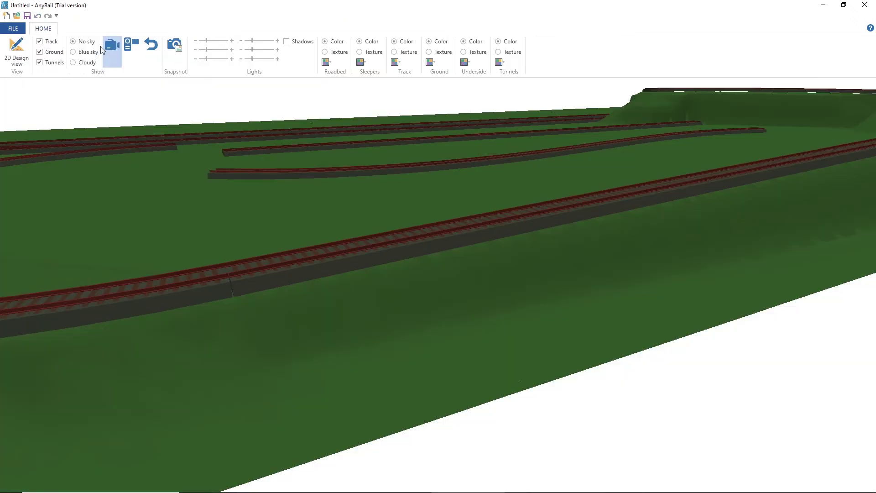
pyautogui.scroll(-5, 385, 347)
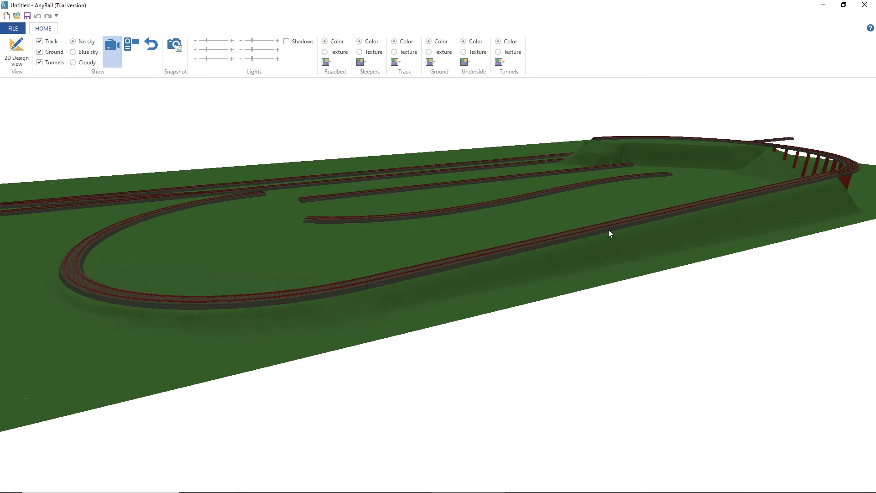
pyautogui.moveTo(321, 335); pyautogui.dragTo(680, 309)
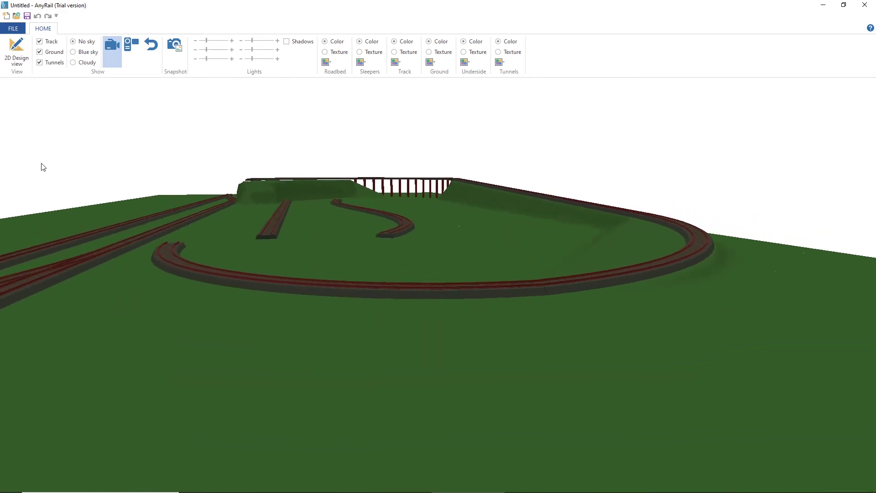
pyautogui.click(16, 50)
# Label the straight flex track inside the oval A1 and keep it selected.
pyautogui.click(507, 273)
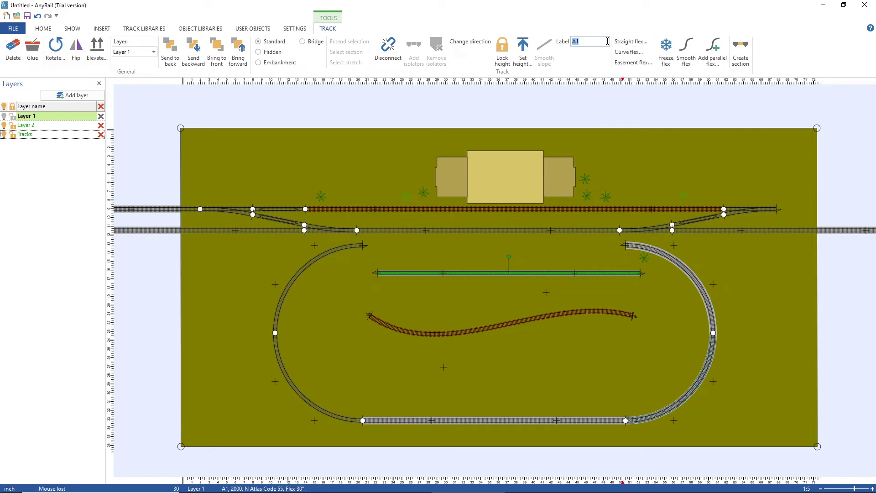
pyautogui.click(618, 113)
pyautogui.click(581, 274)
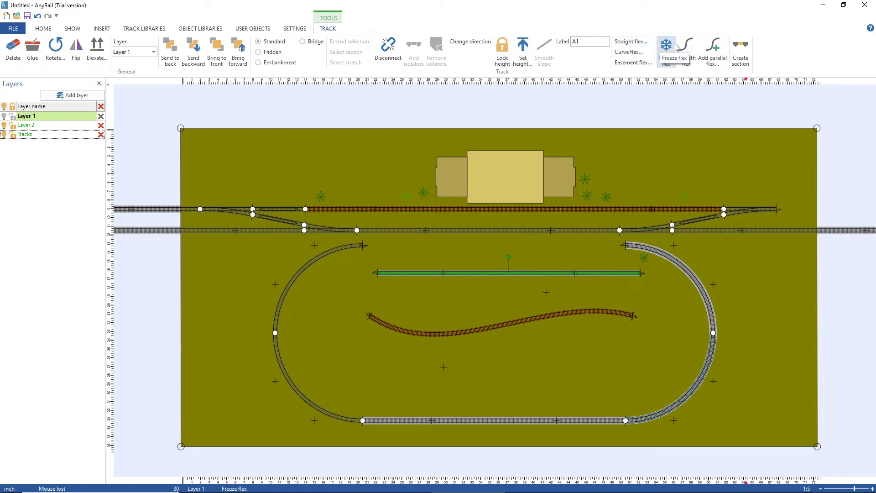
# Shift the straight flex track A1 slightly left inside the oval, set its straight length to 50 inches, and clear the selection.
pyautogui.click(625, 46)
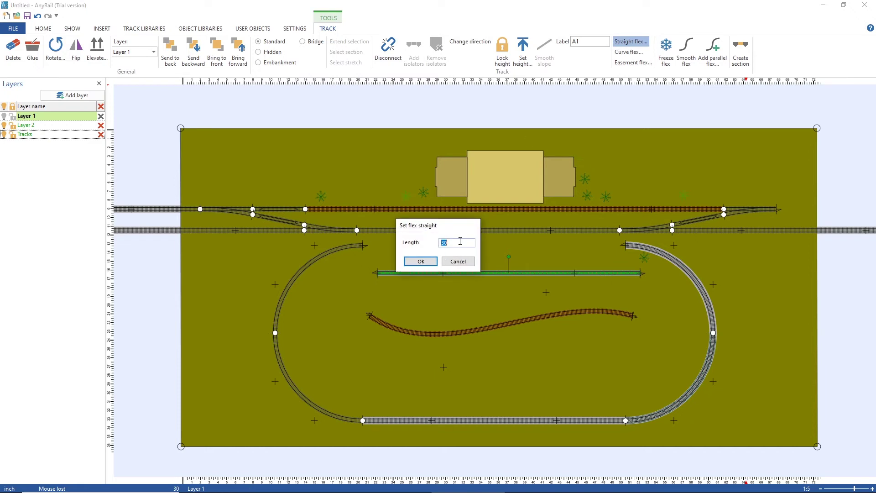
pyautogui.click(459, 263)
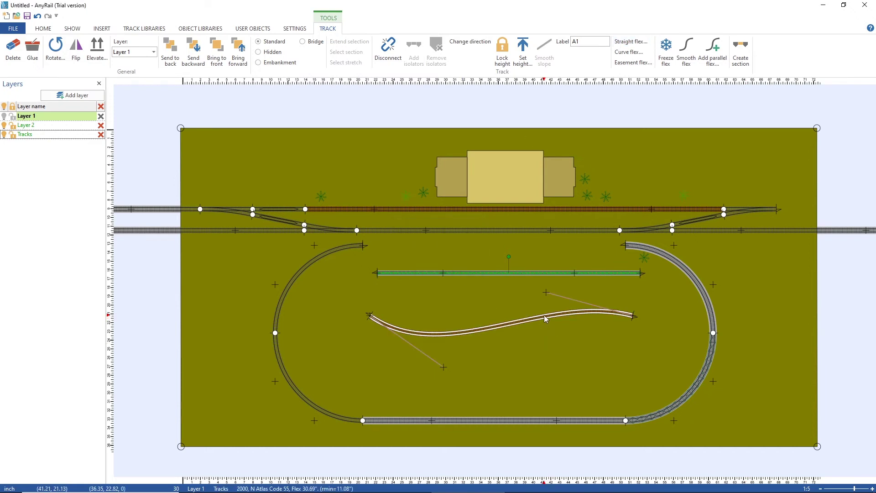
pyautogui.moveTo(481, 273); pyautogui.dragTo(457, 282)
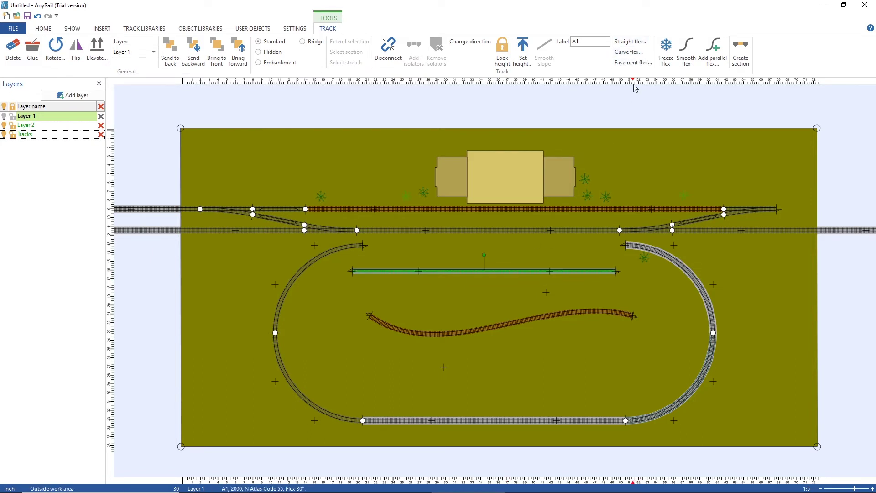
pyautogui.click(631, 41)
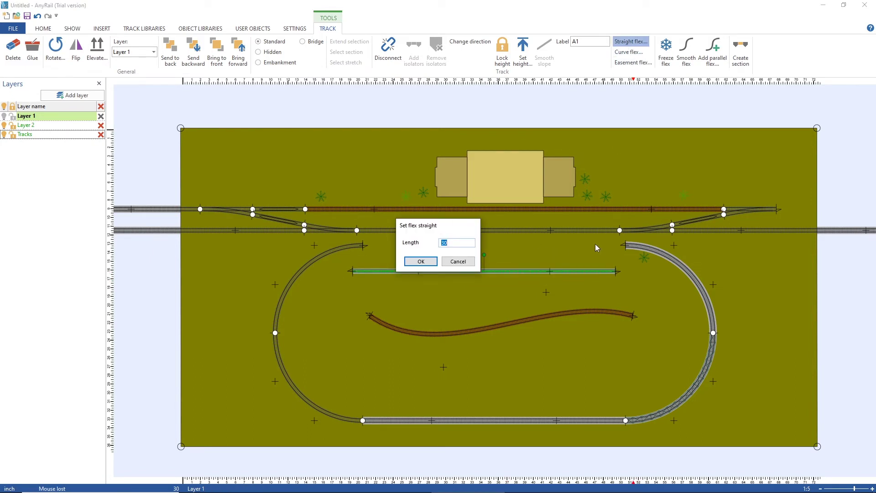
pyautogui.write('50')
pyautogui.press('Return')
pyautogui.click(587, 261)
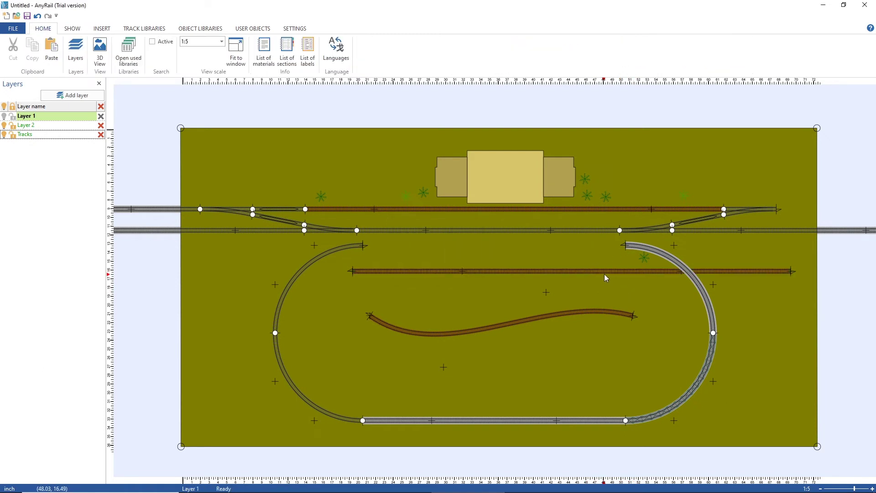
# Reposition the 50-inch flex track inside the oval and view its Straight flex and Curve flex settings.
pyautogui.moveTo(596, 271); pyautogui.dragTo(566, 276)
pyautogui.click(642, 44)
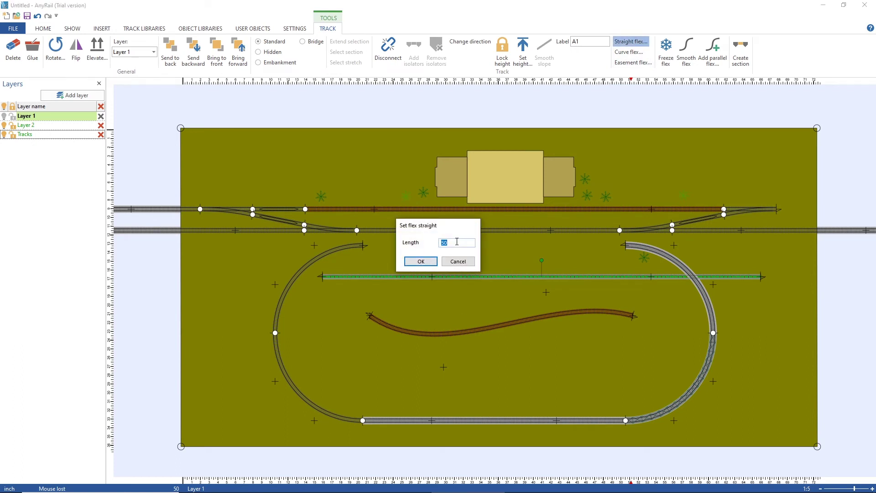
pyautogui.click(458, 261)
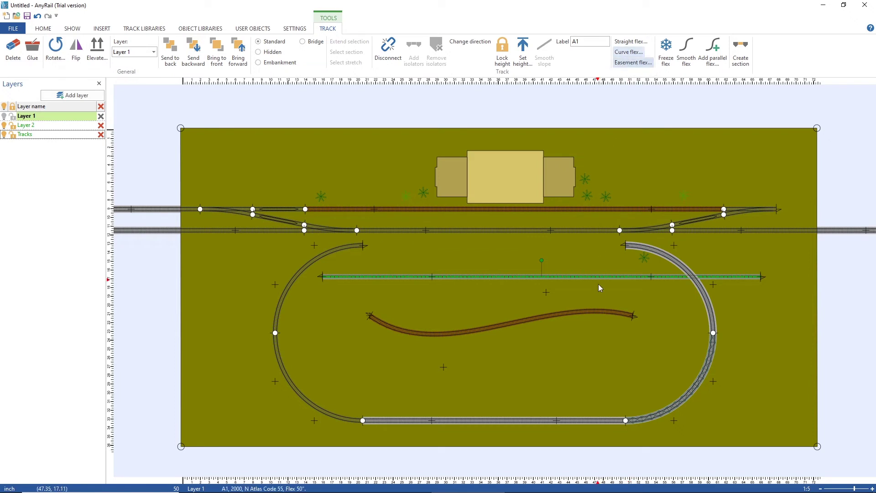
pyautogui.moveTo(608, 277); pyautogui.dragTo(628, 283)
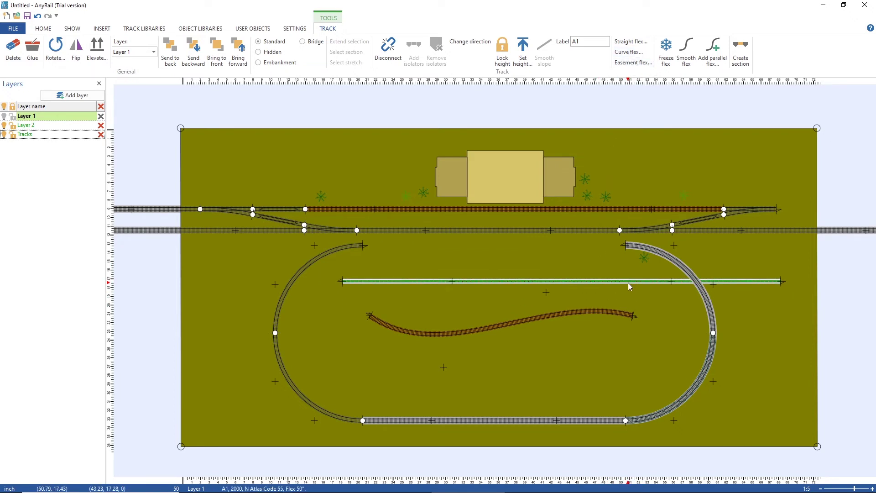
pyautogui.click(624, 55)
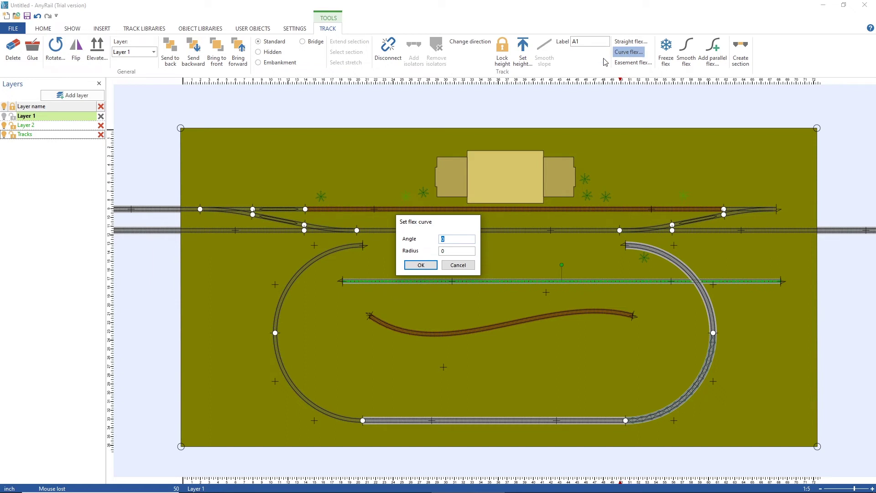
# Apply Curve flex to the straight flex track A1 with an angle of 45 and a radius of 12.
pyautogui.click(630, 53)
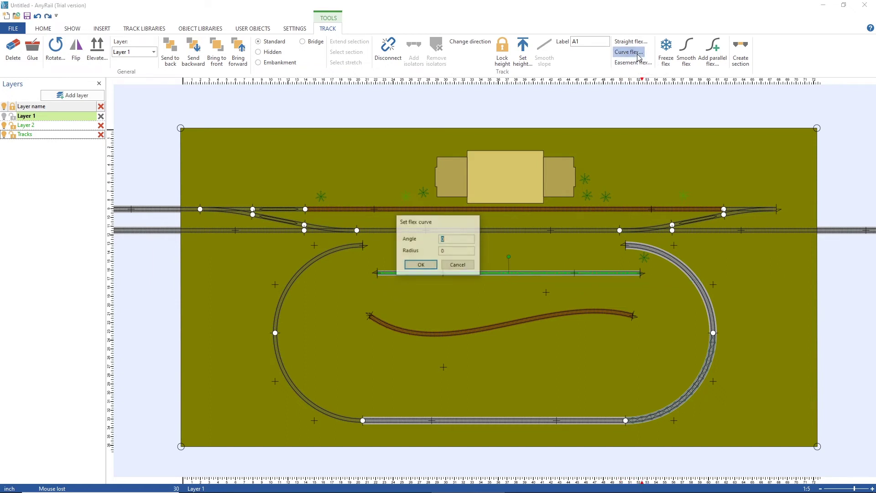
pyautogui.moveTo(431, 224); pyautogui.dragTo(459, 154)
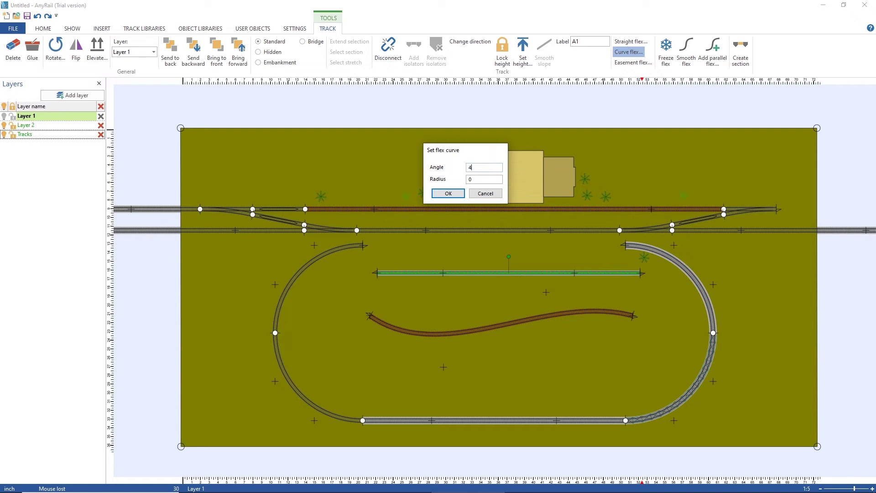
pyautogui.write('45')
pyautogui.press('Tab')
pyautogui.write('12')
pyautogui.click(447, 194)
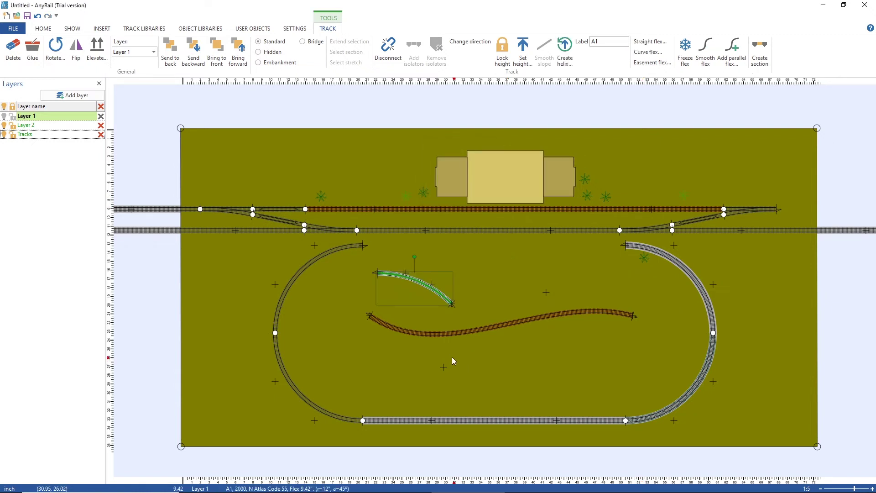
# Try the curved flex track at several positions inside the oval, and undo the moves and the curve.
pyautogui.moveTo(416, 300); pyautogui.dragTo(508, 281)
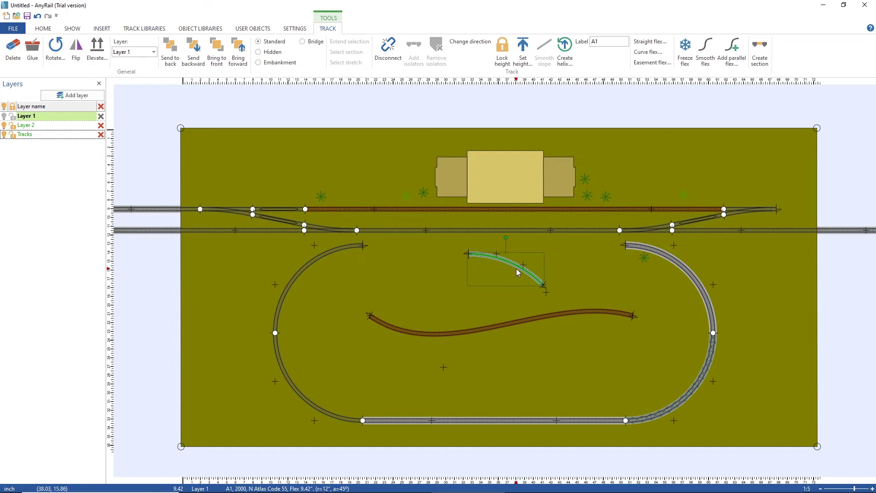
pyautogui.moveTo(519, 269); pyautogui.dragTo(607, 282)
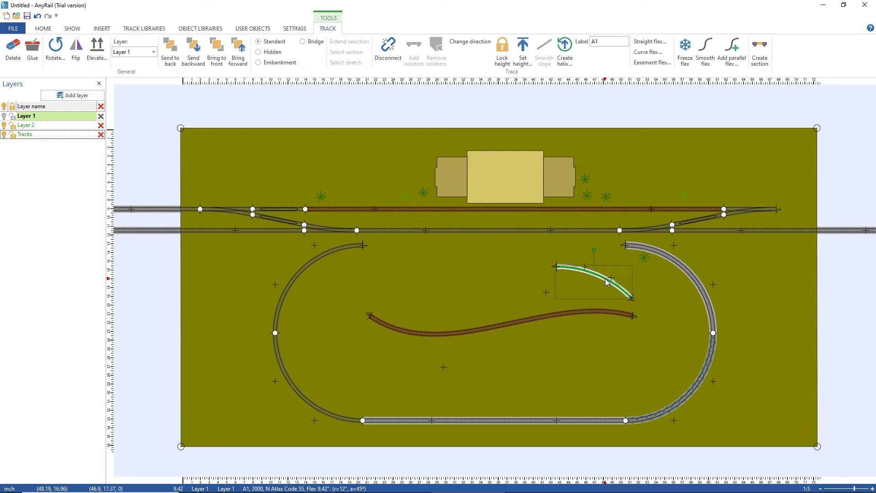
pyautogui.moveTo(569, 267); pyautogui.dragTo(478, 256)
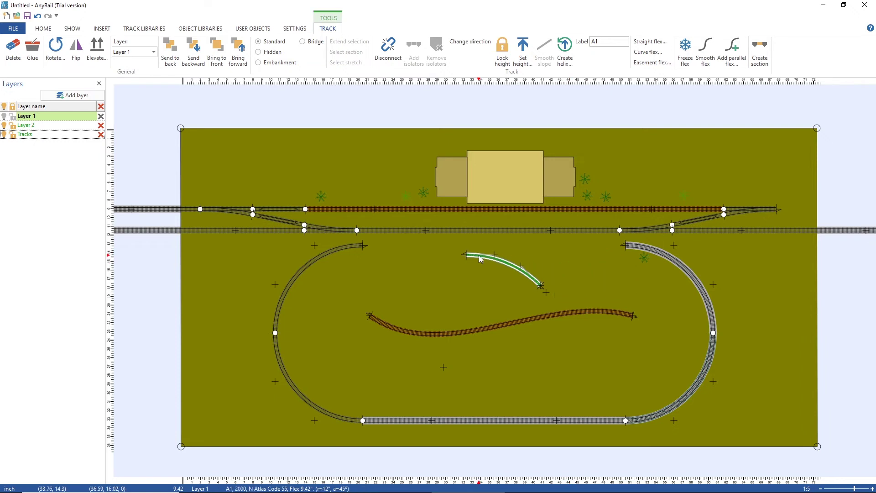
pyautogui.hotkey('ctrl', 'z')
pyautogui.hotkey('ctrl', 'z')
pyautogui.hotkey('ctrl', 'z')
pyautogui.hotkey('ctrl', 'z')
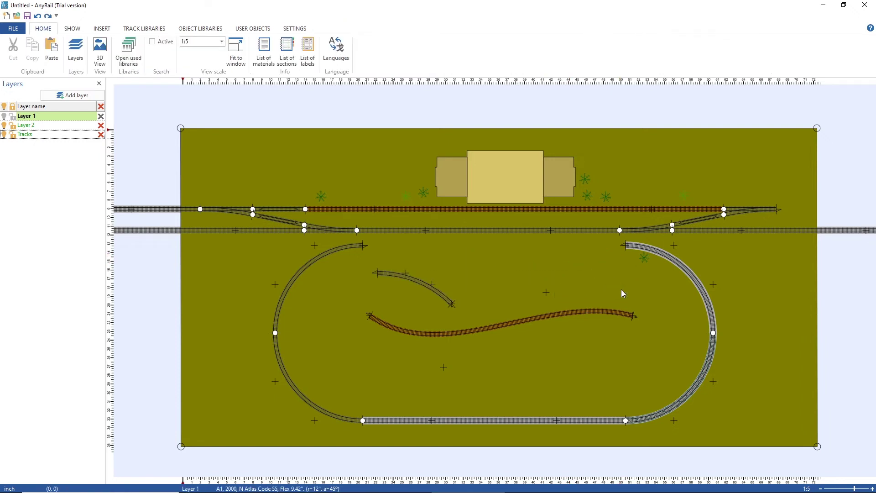
# Bend the straight flex track freehand by moving its right end, select the bent track, and undo the bend.
pyautogui.moveTo(641, 273); pyautogui.dragTo(523, 314)
pyautogui.moveTo(456, 312); pyautogui.dragTo(477, 264)
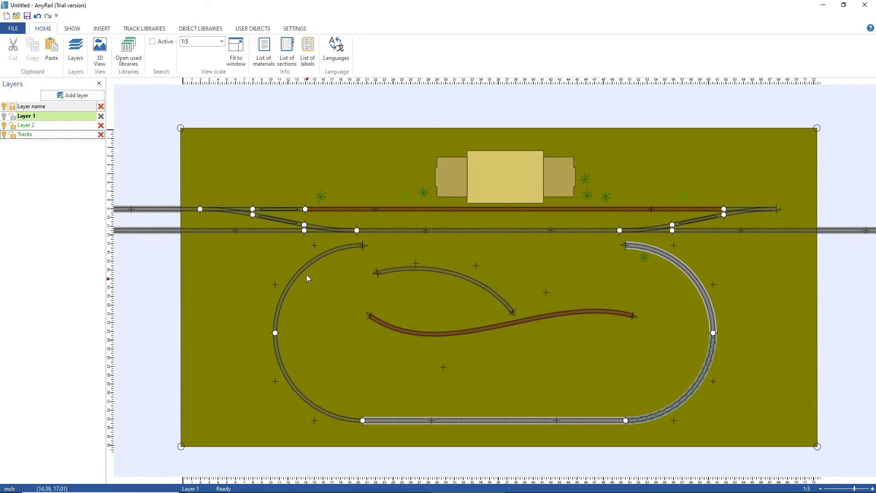
pyautogui.click(433, 291)
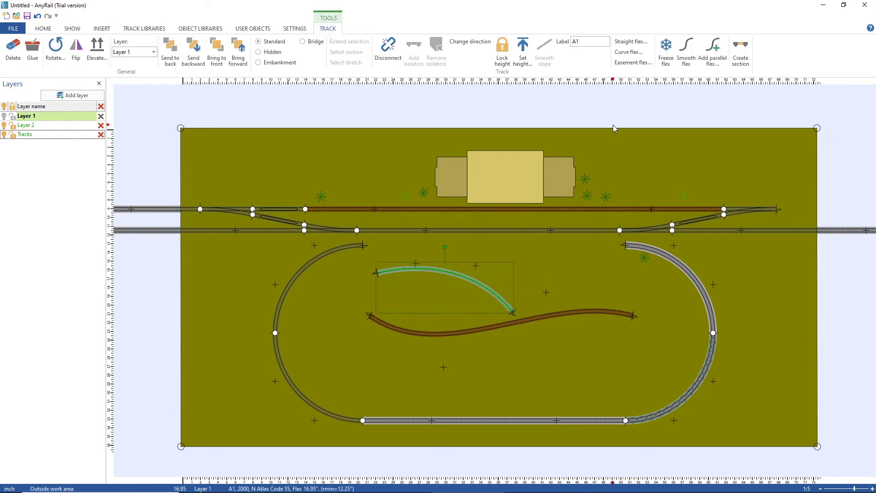
pyautogui.hotkey('ctrl', 'z')
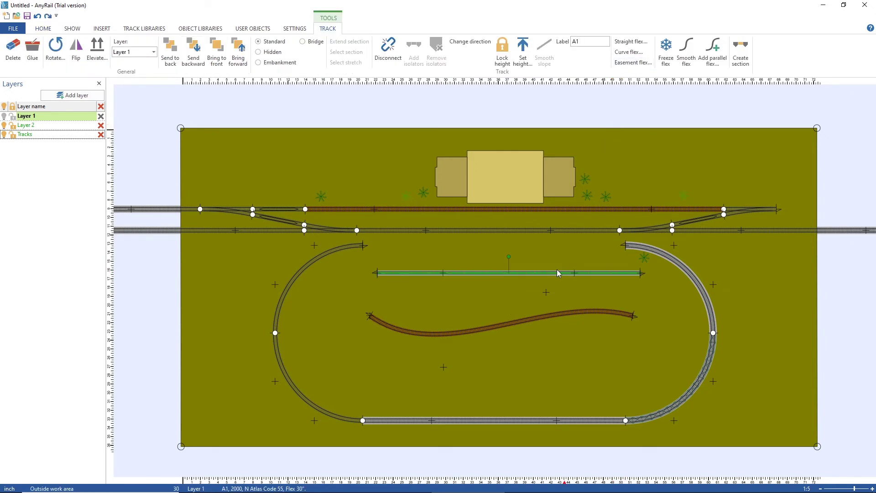
# Move the straight flex track closer to the S-shaped track and apply a left easement with angle 30 and radius 150.
pyautogui.moveTo(543, 274); pyautogui.dragTo(497, 299)
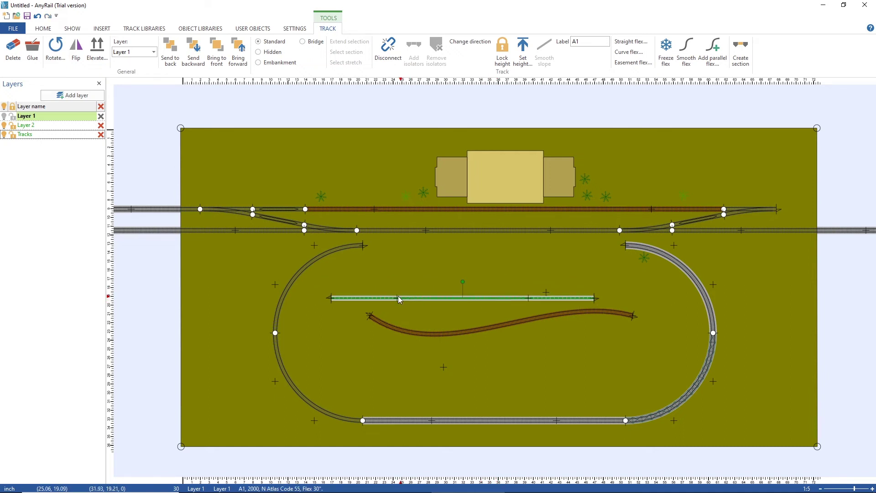
pyautogui.click(634, 67)
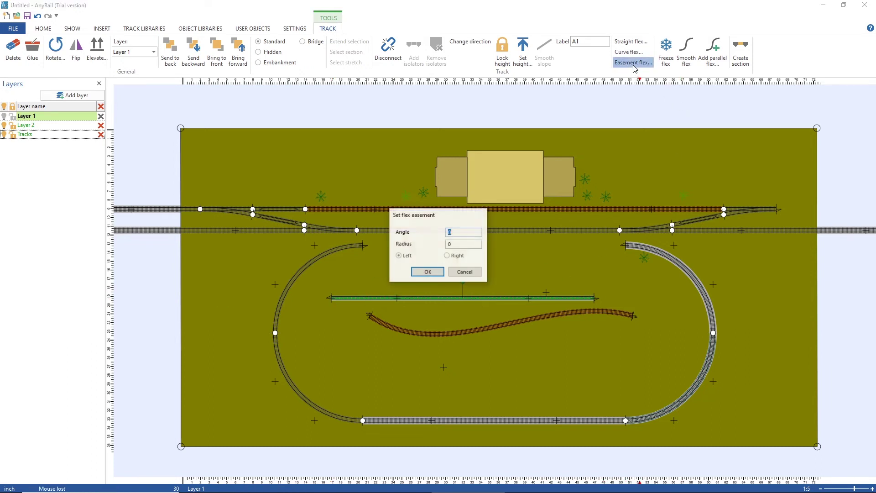
pyautogui.moveTo(448, 215); pyautogui.dragTo(488, 173)
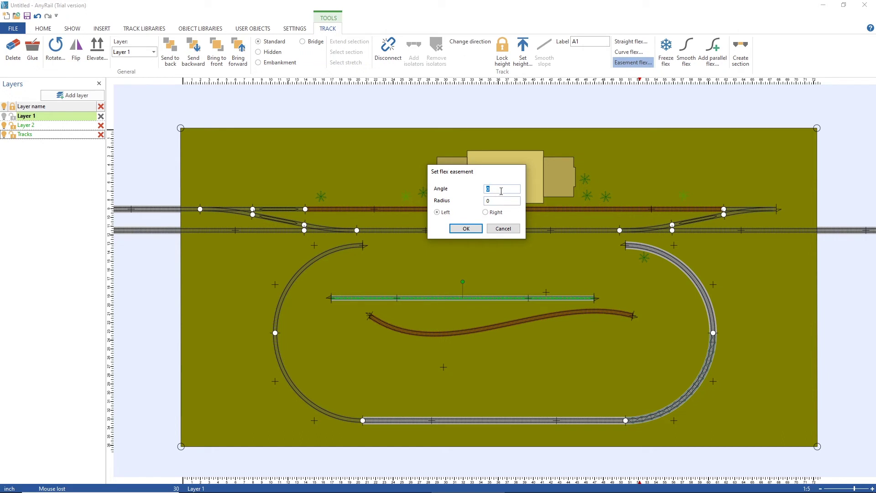
pyautogui.write('200')
pyautogui.doubleClick(499, 190)
pyautogui.write('30')
pyautogui.doubleClick(493, 198)
pyautogui.write('150')
pyautogui.moveTo(467, 172); pyautogui.dragTo(384, 135)
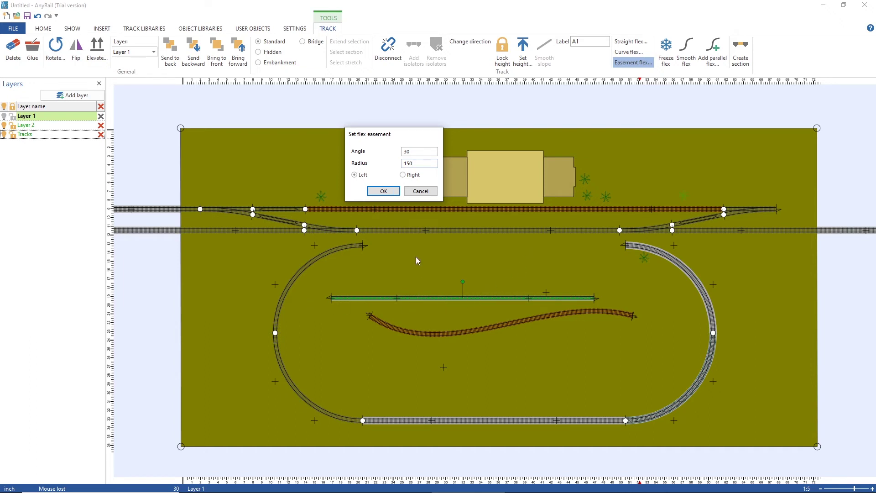
pyautogui.click(386, 191)
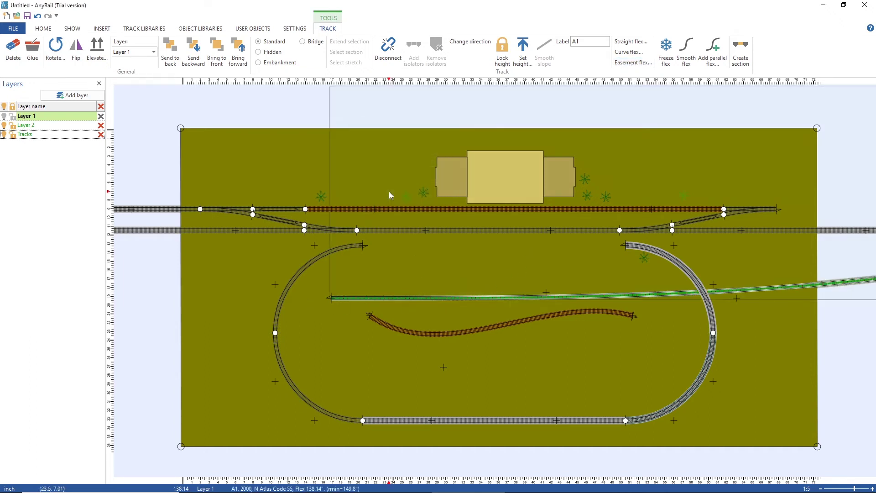
# Inspect the full extent of the eased flex track beyond the baseboard, and undo the easement.
pyautogui.scroll(-3, 693, 308)
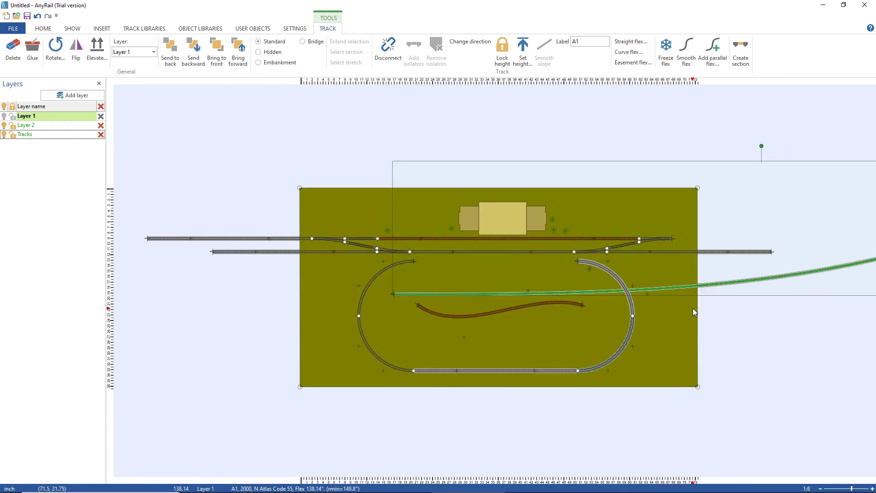
pyautogui.scroll(-1, 698, 312)
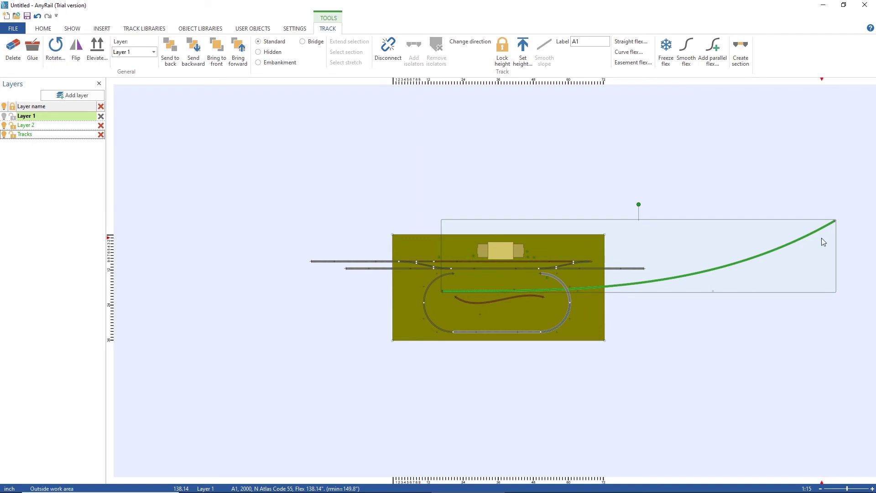
pyautogui.hotkey('ctrl', 'z')
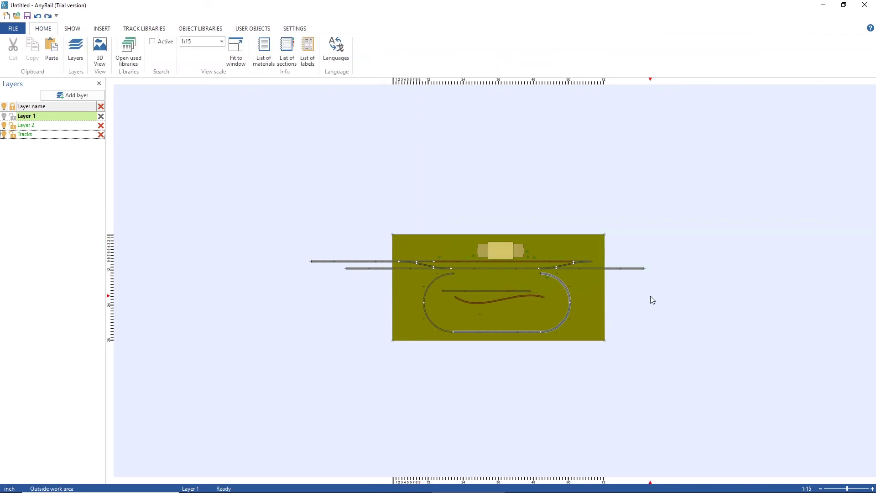
# Apply a left easement with angle 10 and radius 100 to the straight flex track A1.
pyautogui.click(492, 292)
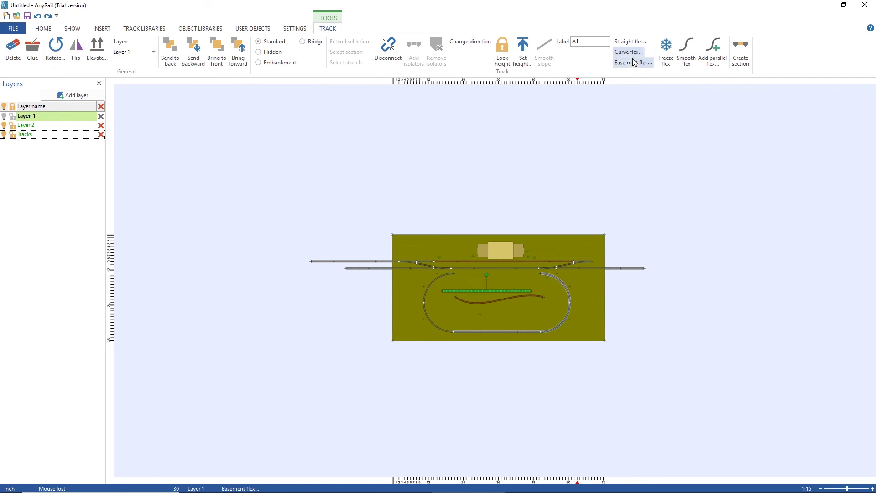
pyautogui.click(631, 63)
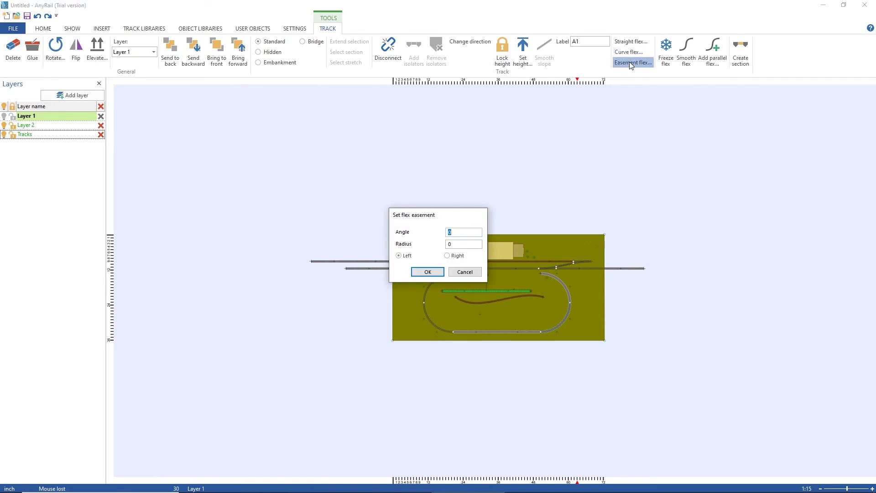
pyautogui.write('10')
pyautogui.press('Tab')
pyautogui.write('100')
pyautogui.click(428, 272)
pyautogui.scroll(5, 514, 289)
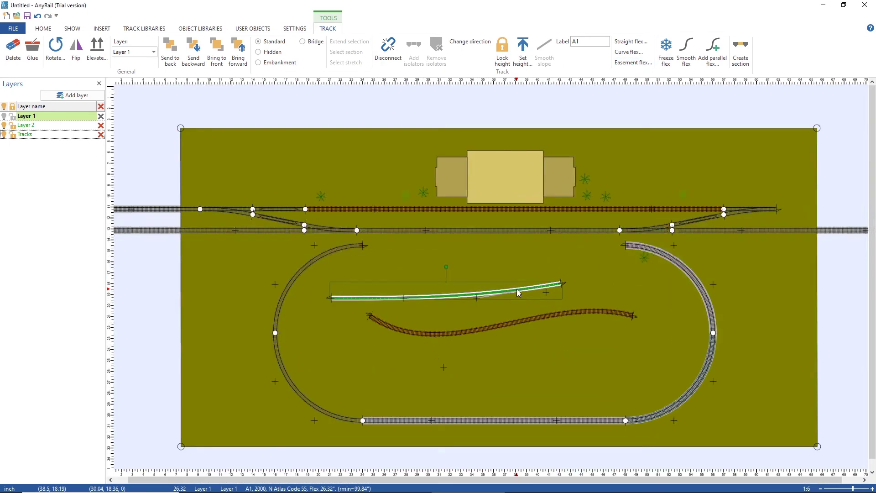
# Reshape the eased flex track A1 into a gentle S-curve by moving its right end up and inward, about 24.26 inches long.
pyautogui.click(523, 233)
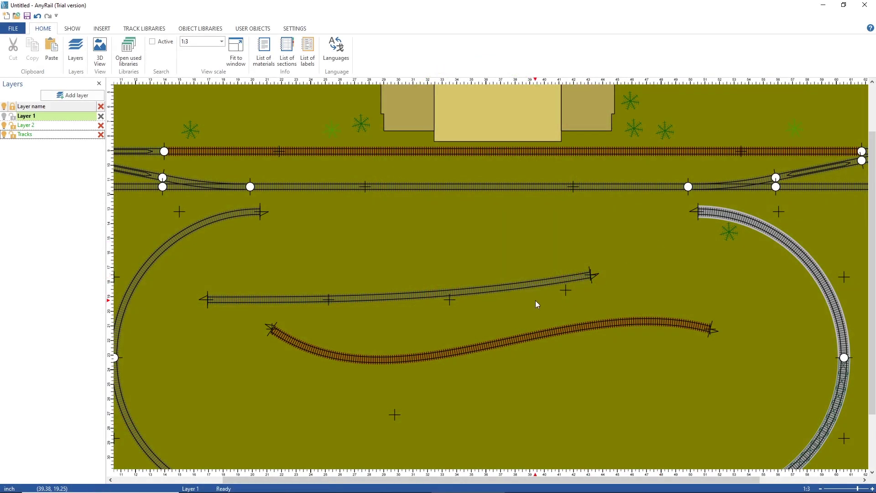
pyautogui.click(554, 282)
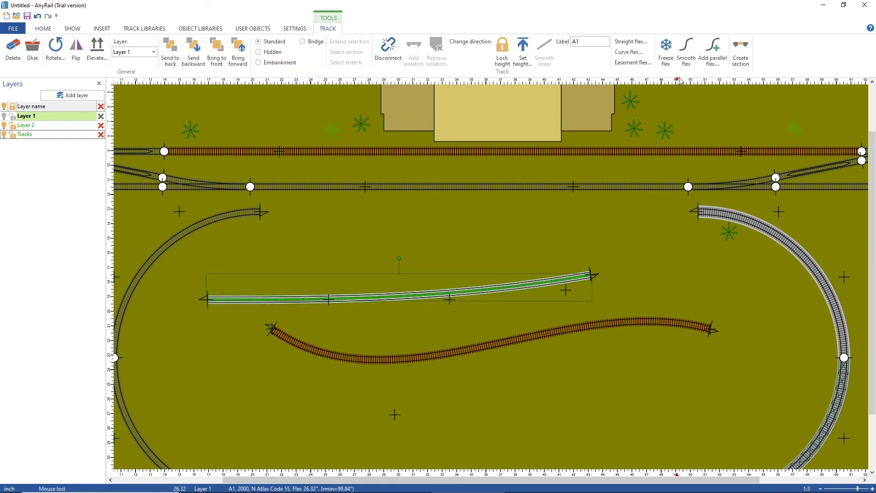
pyautogui.moveTo(593, 276); pyautogui.dragTo(555, 227)
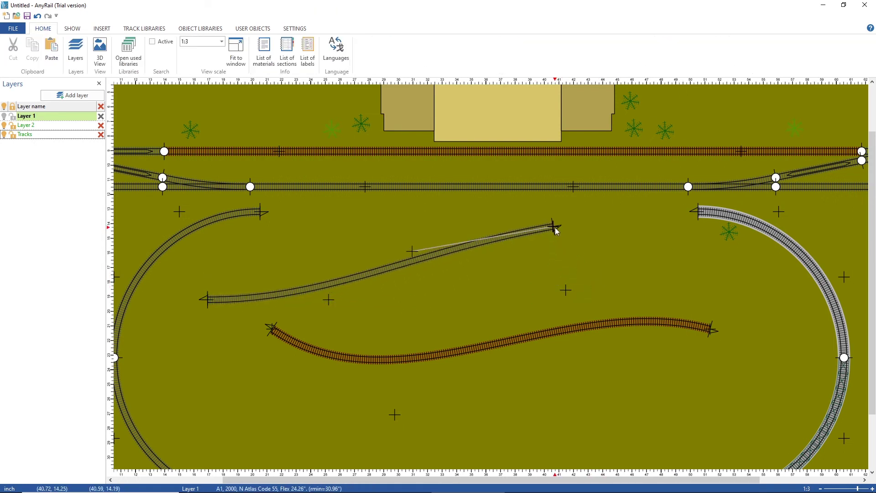
# Bend flex track A1 into a tighter S-curve about 26.67 inches long using its curve handles, and smooth it.
pyautogui.moveTo(476, 290); pyautogui.dragTo(482, 334)
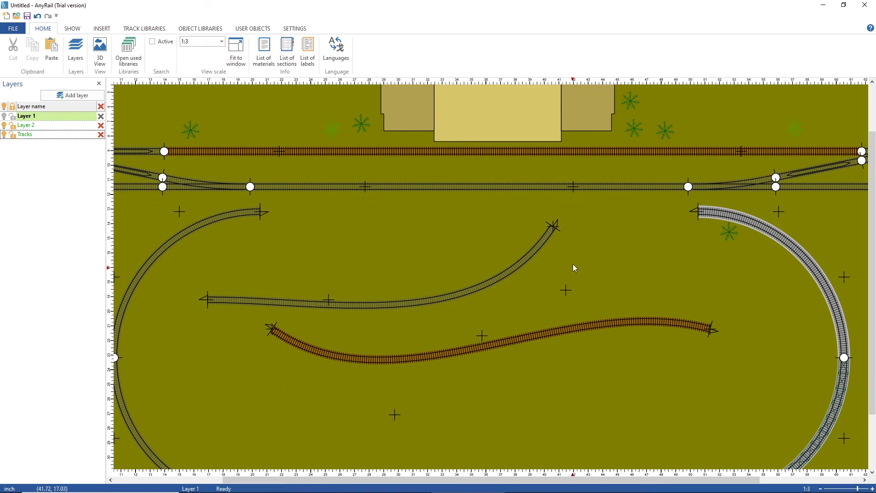
pyautogui.click(474, 294)
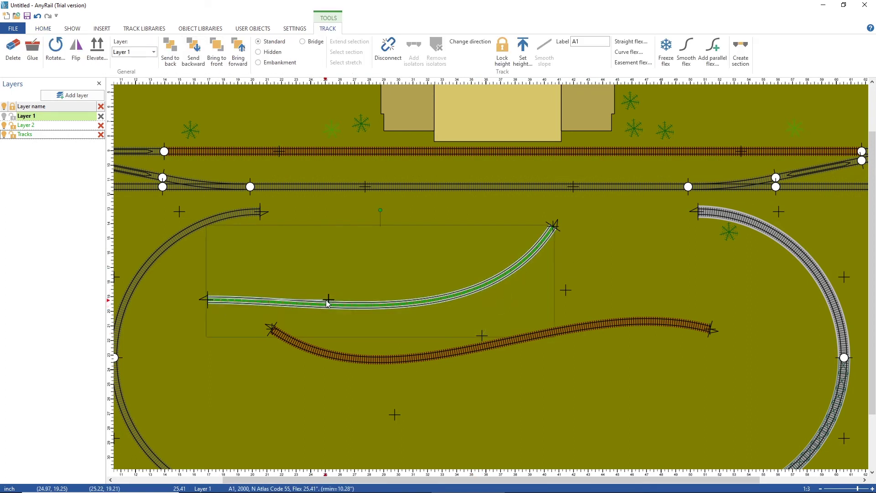
pyautogui.moveTo(329, 299); pyautogui.dragTo(196, 181)
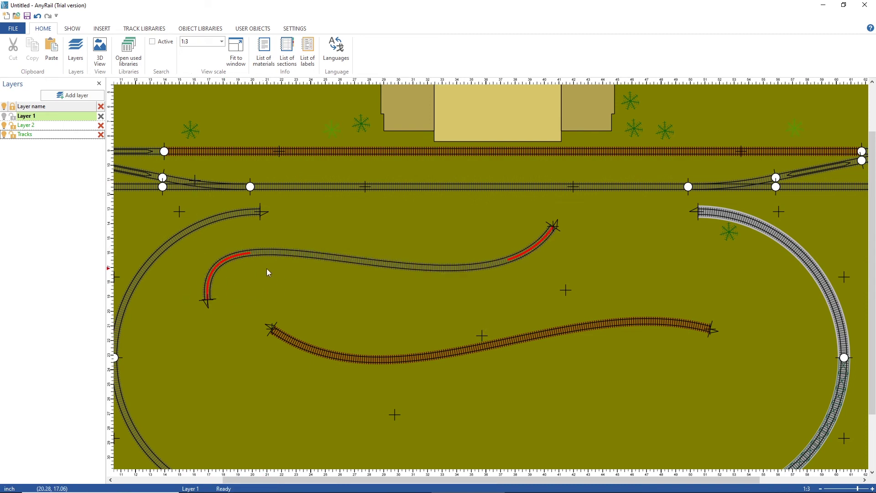
pyautogui.click(306, 254)
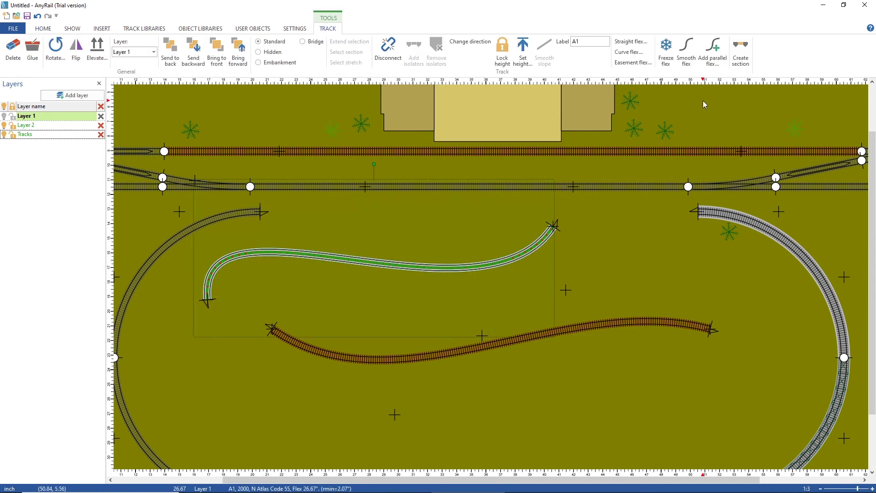
pyautogui.click(693, 66)
pyautogui.click(267, 282)
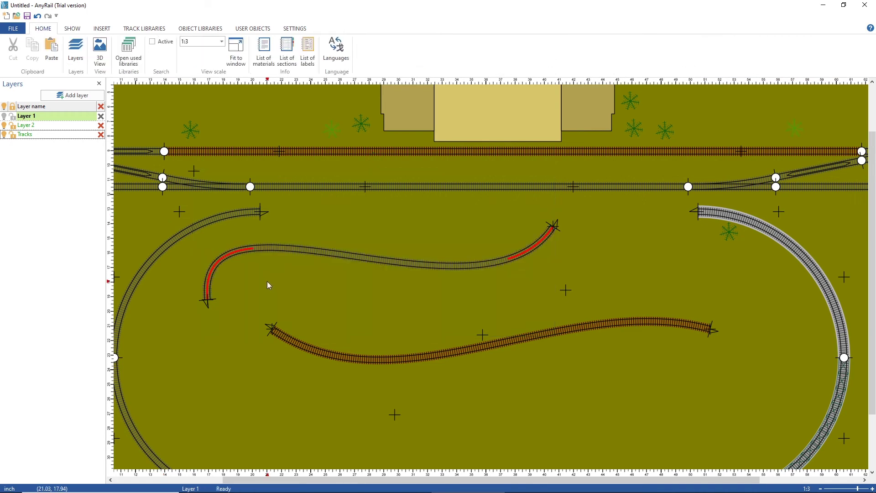
# Move the left curve handle of flex track A1 inward, giving a length of about 25.8 inches, and smooth the track again.
pyautogui.click(222, 259)
pyautogui.moveTo(198, 173)
pyautogui.mouseDown()
pyautogui.moveTo(330, 180)
pyautogui.moveTo(296, 176)
pyautogui.mouseUp()
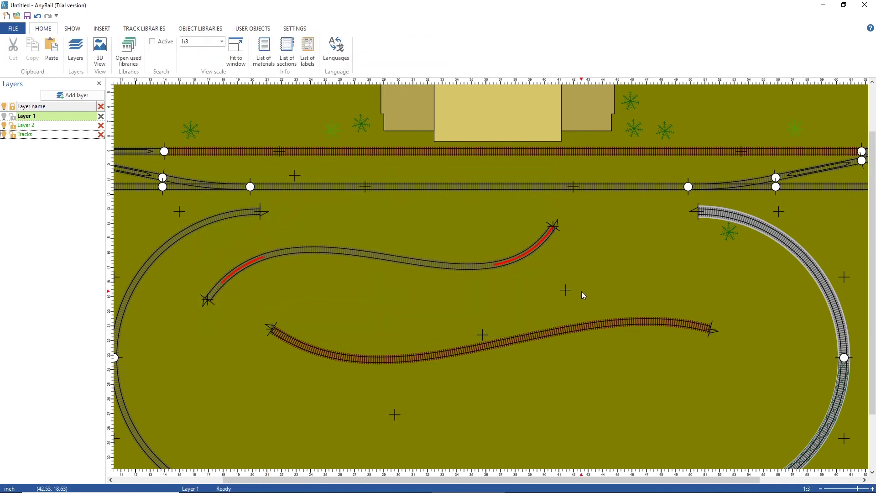
pyautogui.click(525, 259)
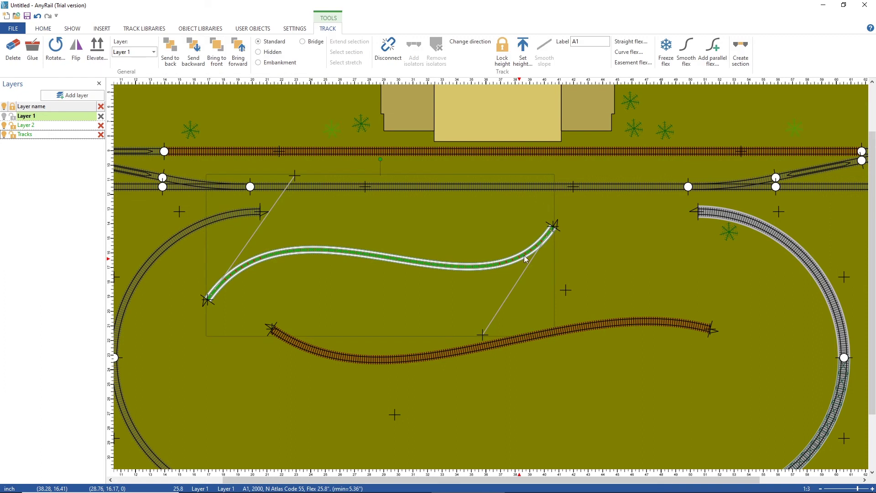
pyautogui.click(686, 48)
pyautogui.click(423, 273)
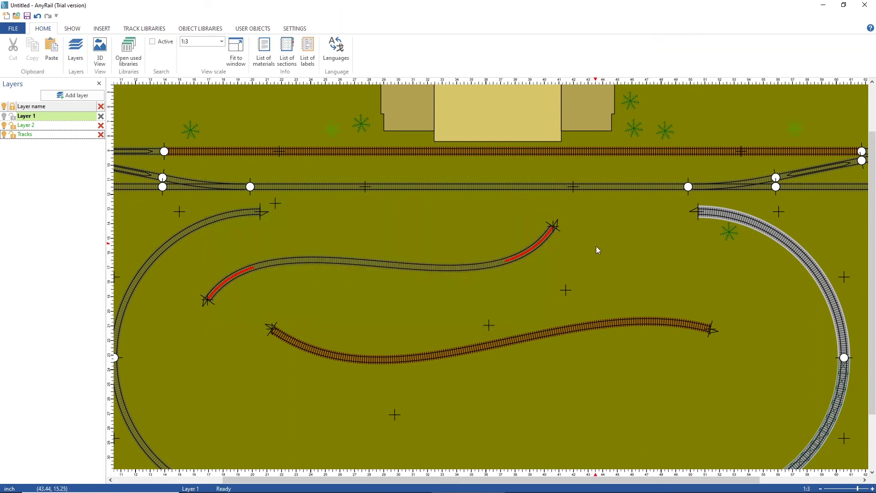
# Freeze the shape of flex track A1 and try to reshape it from its right end.
pyautogui.click(482, 265)
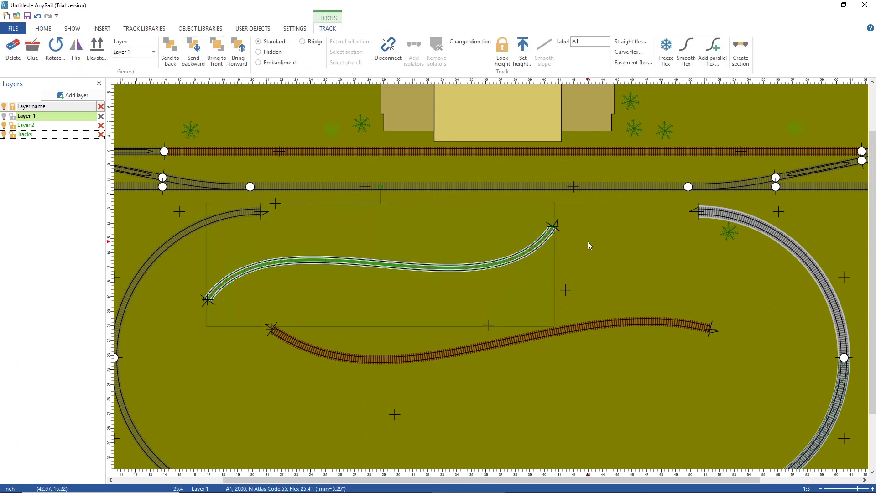
pyautogui.click(667, 48)
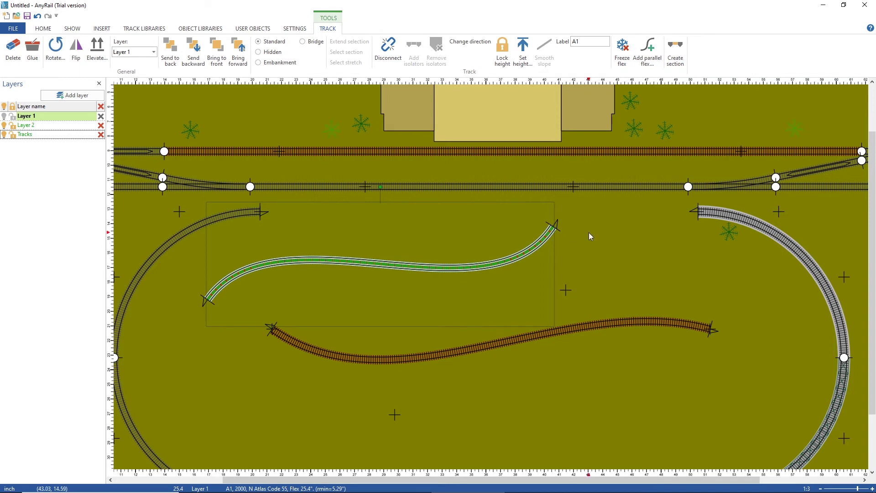
pyautogui.click(564, 242)
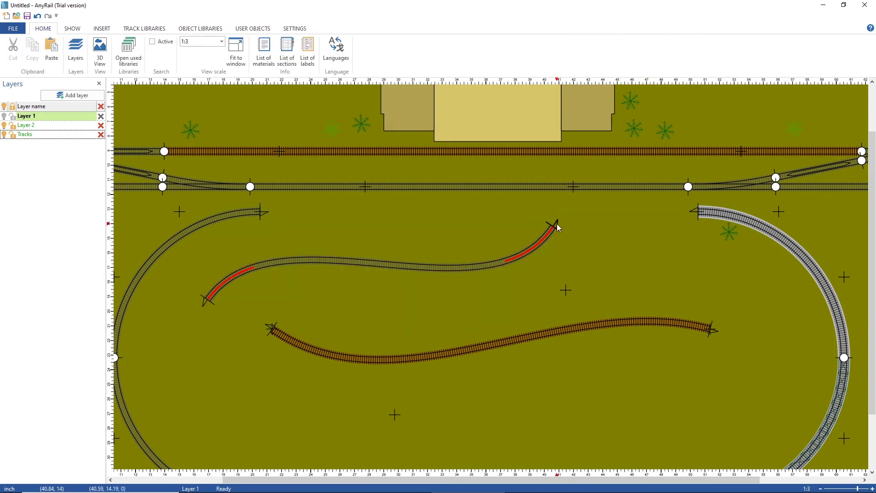
pyautogui.click(557, 223)
pyautogui.click(565, 231)
pyautogui.click(535, 240)
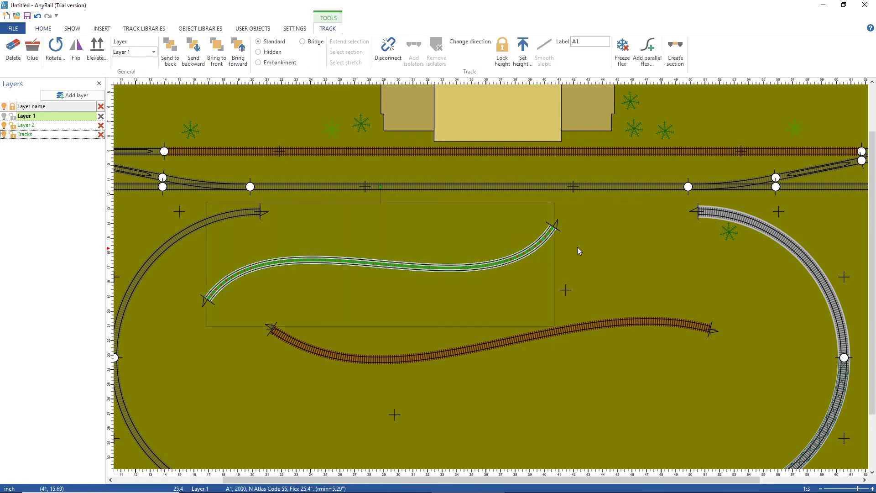
pyautogui.click(579, 252)
pyautogui.click(535, 247)
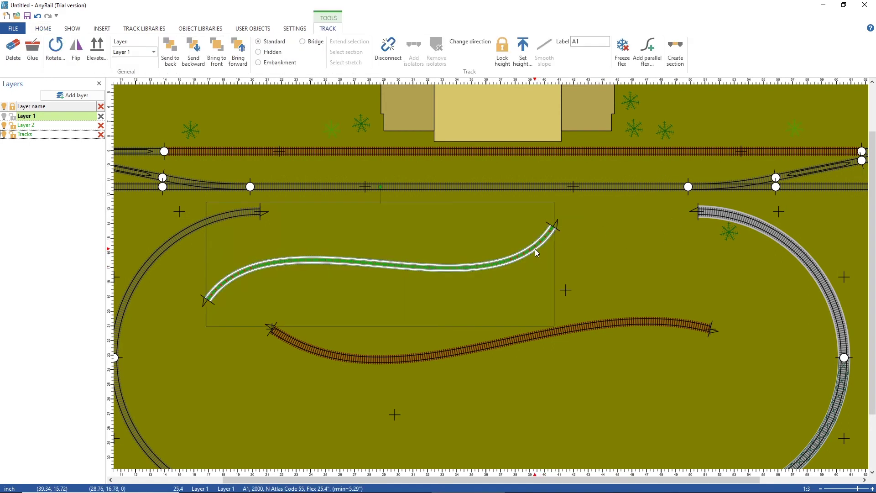
# Place a 30-inch flex track, part 2000 from the N Atlas Code 55 library, horizontally below the brown S-shaped track.
pyautogui.click(144, 28)
pyautogui.click(21, 51)
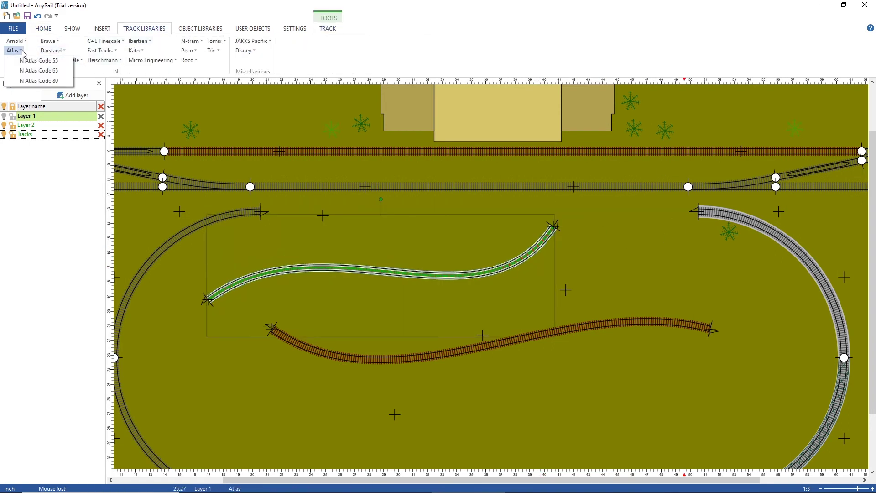
pyautogui.click(27, 59)
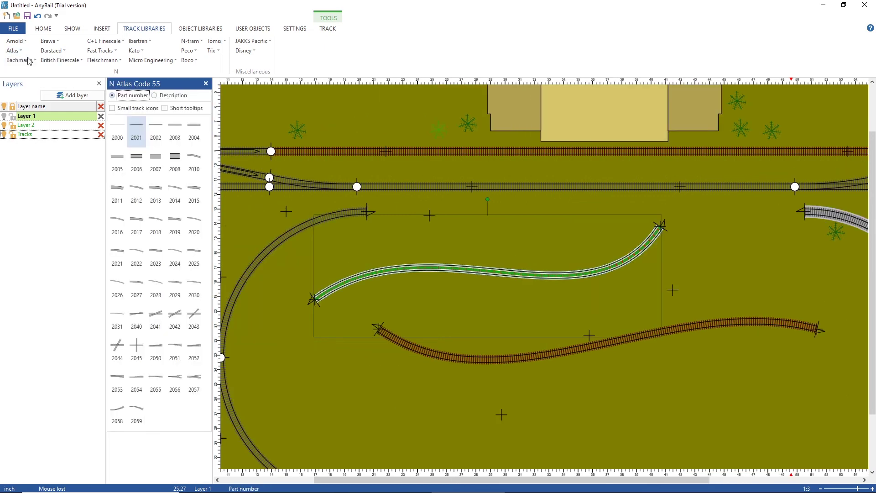
pyautogui.click(116, 125)
pyautogui.moveTo(477, 223); pyautogui.dragTo(576, 385)
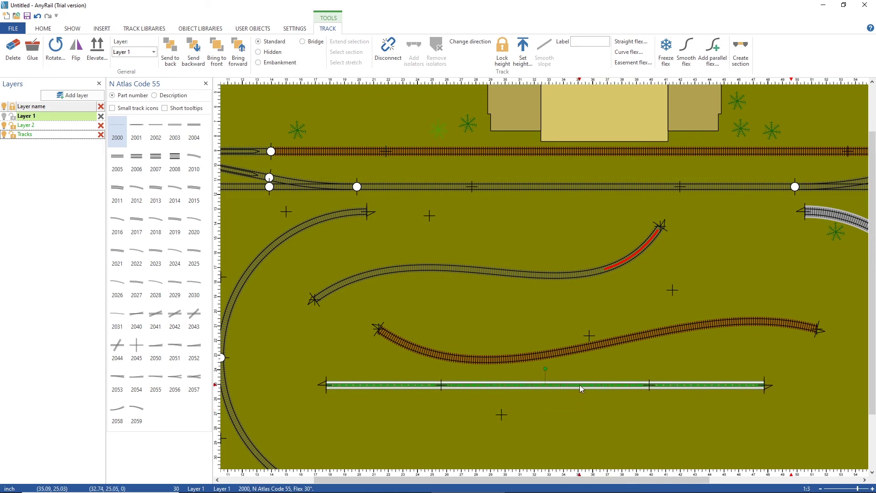
pyautogui.rightClick(580, 385)
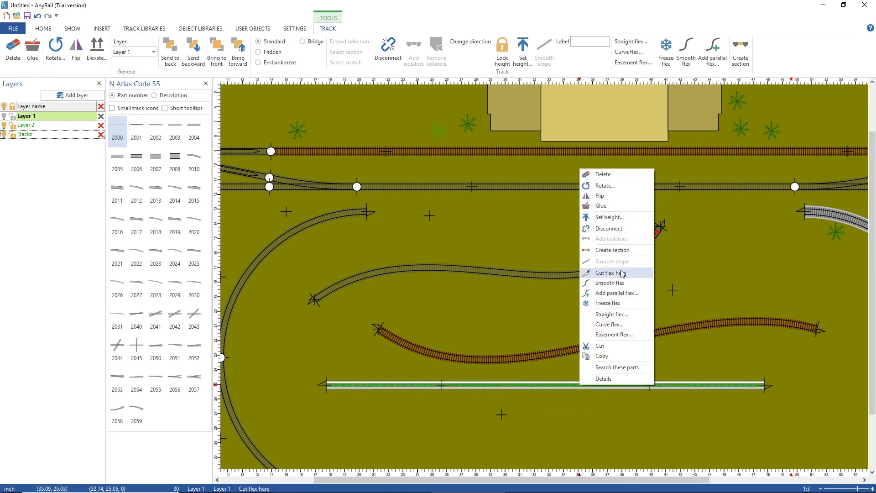
pyautogui.click(611, 315)
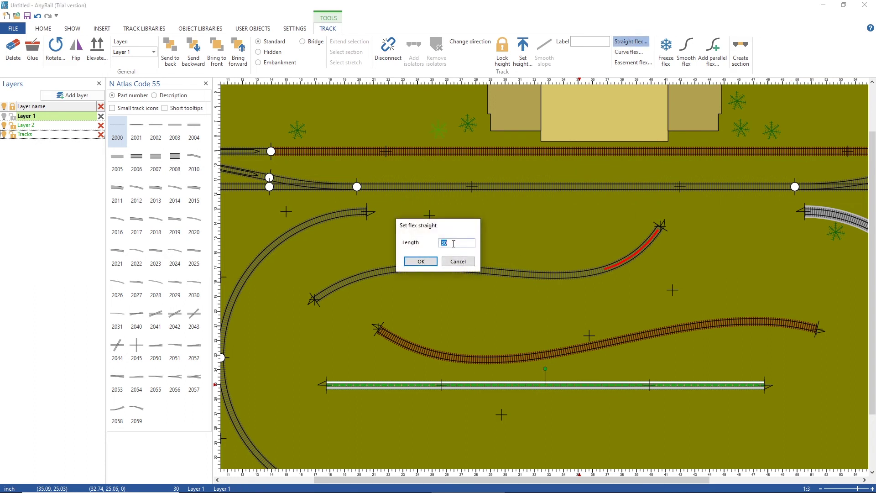
pyautogui.click(459, 261)
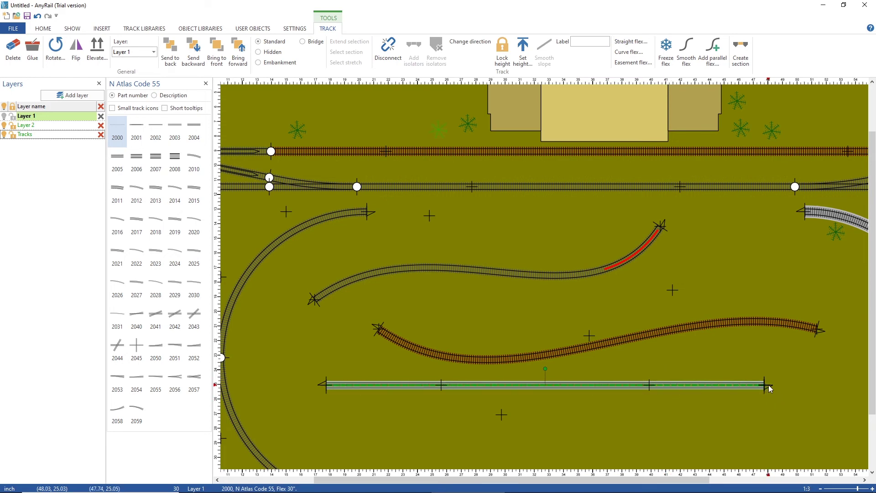
# Stretch the straight flex track to about 30.13 inches, and freeze it before moving it slightly down and left.
pyautogui.moveTo(770, 389)
pyautogui.mouseDown()
pyautogui.moveTo(862, 383)
pyautogui.moveTo(728, 358)
pyautogui.moveTo(834, 423)
pyautogui.moveTo(863, 358)
pyautogui.moveTo(750, 399)
pyautogui.moveTo(866, 402)
pyautogui.moveTo(775, 397)
pyautogui.moveTo(765, 380)
pyautogui.mouseUp()
pyautogui.click(652, 385)
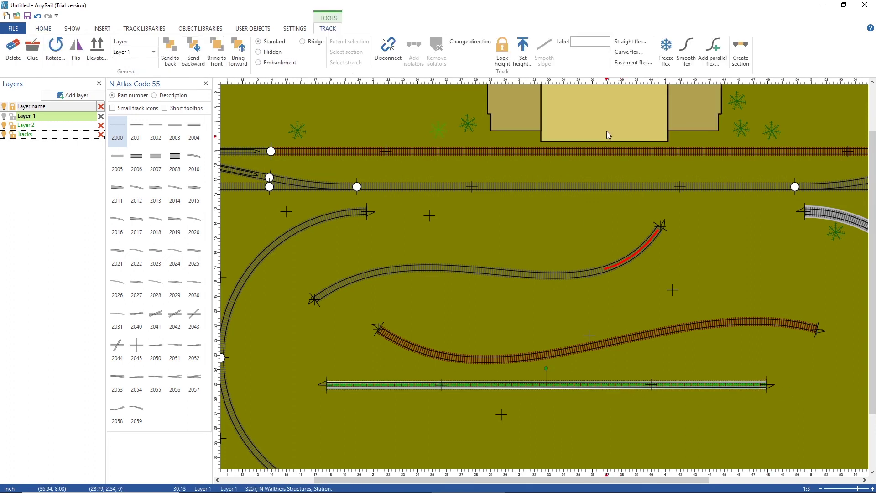
pyautogui.click(661, 60)
pyautogui.click(759, 363)
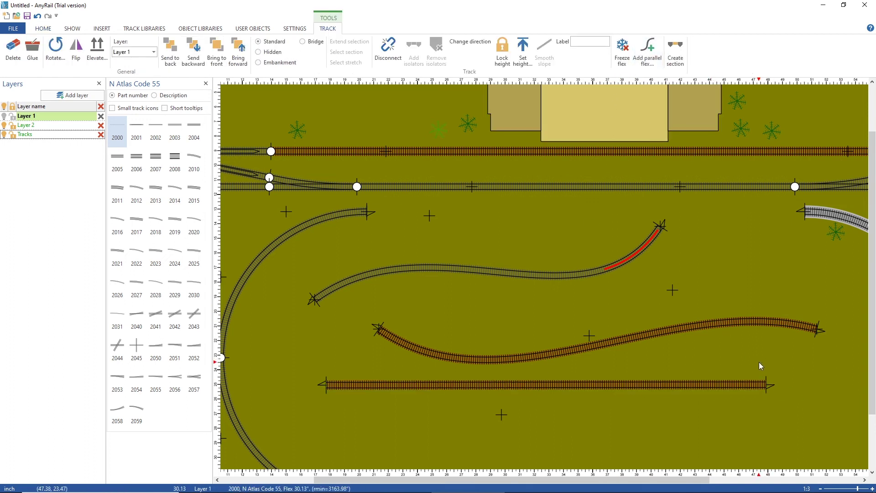
pyautogui.moveTo(769, 387); pyautogui.dragTo(745, 397)
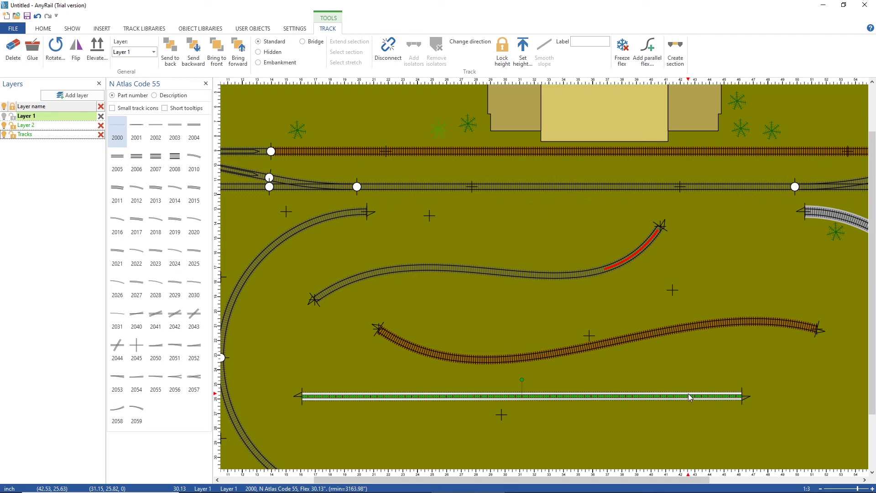
# Unfreeze the straight flex track and move it back to just below the brown S-shaped track.
pyautogui.click(627, 47)
pyautogui.click(709, 368)
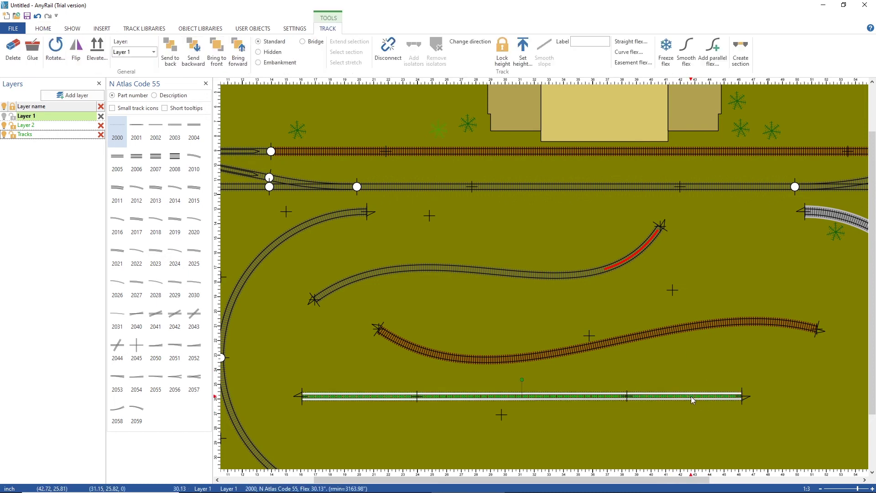
pyautogui.moveTo(692, 396); pyautogui.dragTo(675, 409)
pyautogui.click(675, 395)
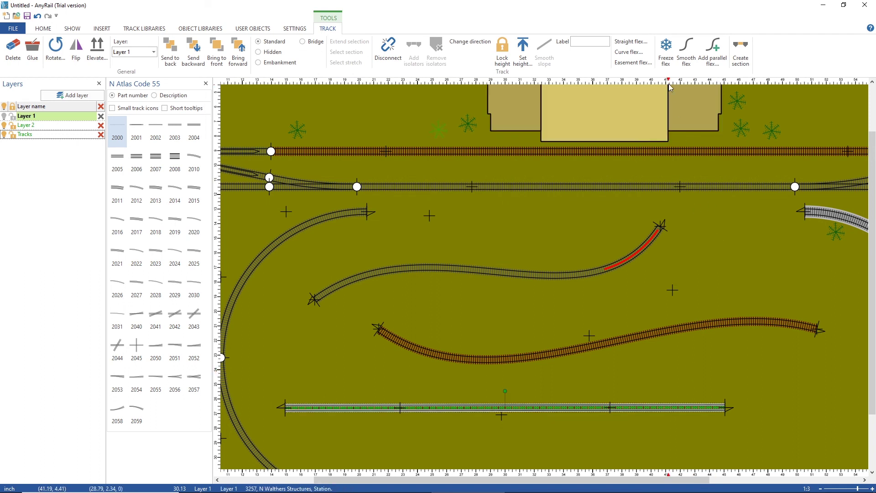
pyautogui.moveTo(637, 406); pyautogui.dragTo(675, 386)
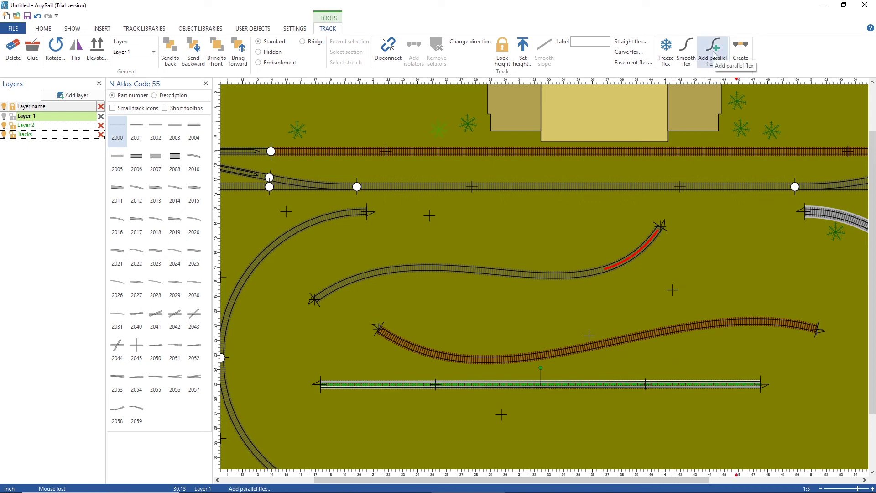
# Add a parallel flex track above the brown S-shaped track at a distance of 1 inch.
pyautogui.click(625, 341)
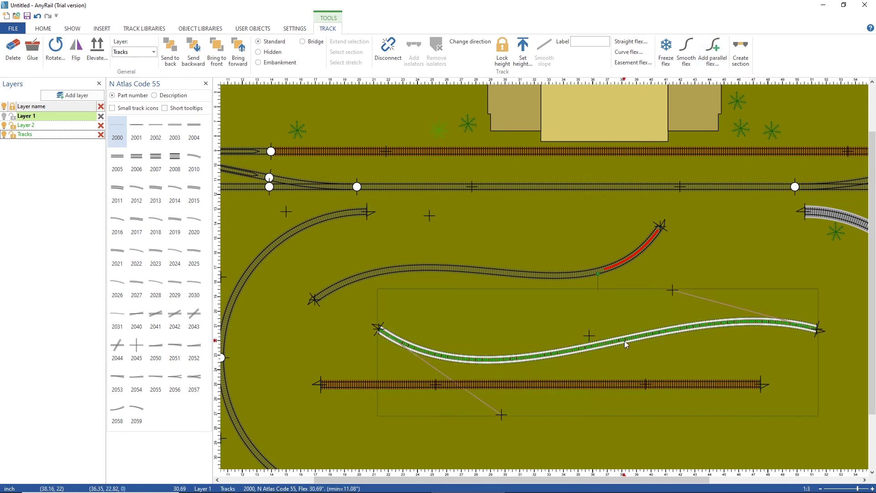
pyautogui.click(723, 58)
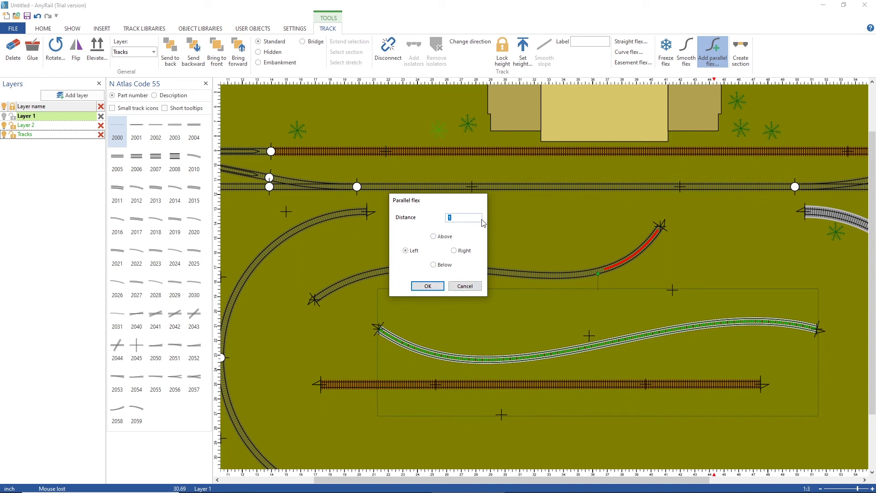
pyautogui.click(442, 237)
pyautogui.click(427, 286)
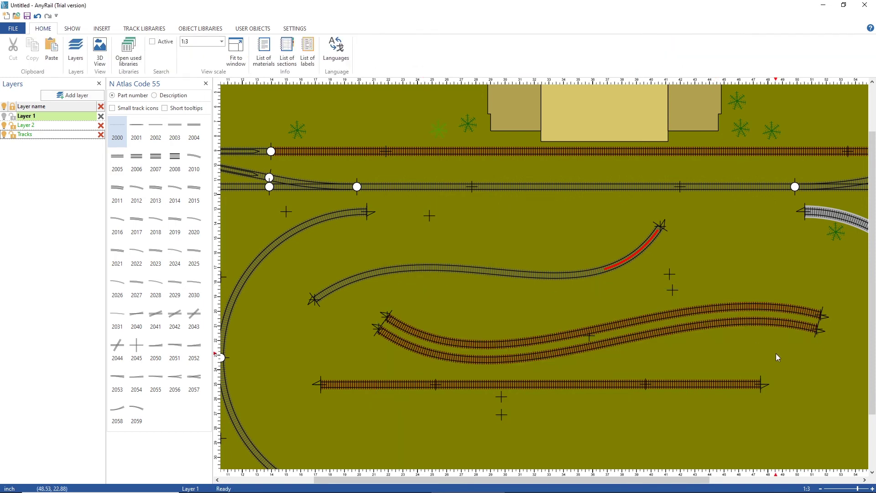
# Compare the original S-shaped track with its parallel copy by selecting each in turn.
pyautogui.click(692, 326)
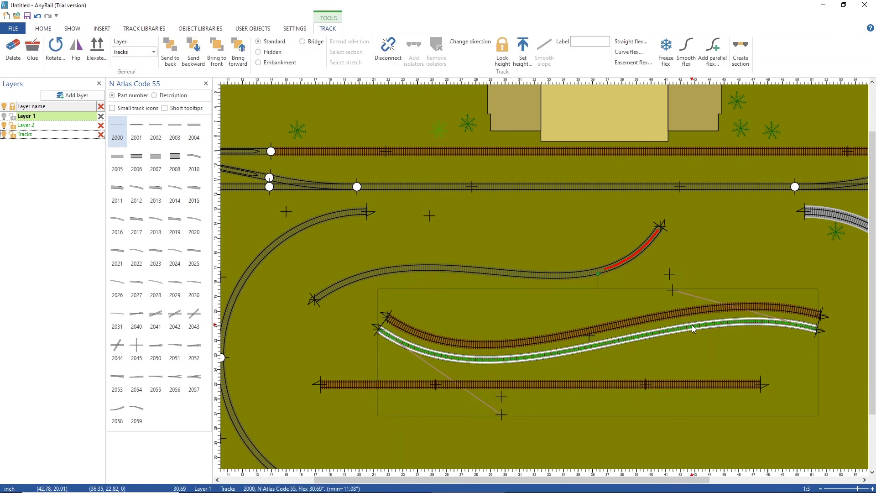
pyautogui.click(682, 309)
pyautogui.click(689, 338)
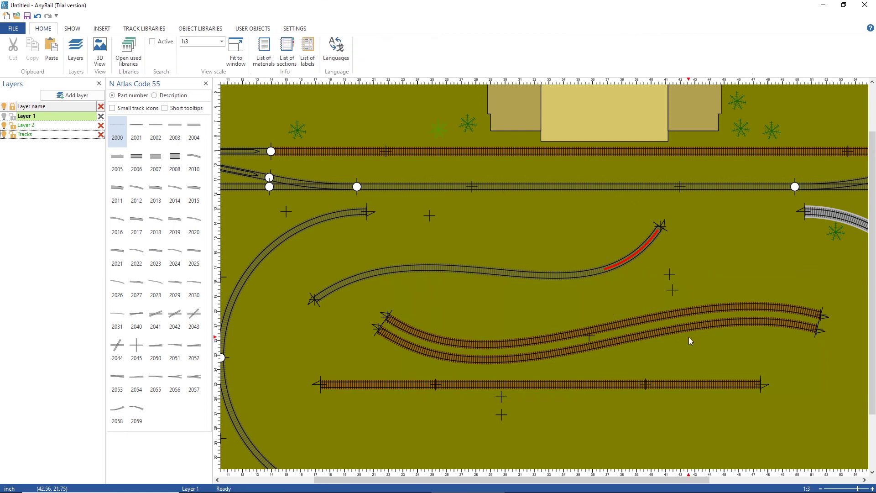
pyautogui.click(676, 314)
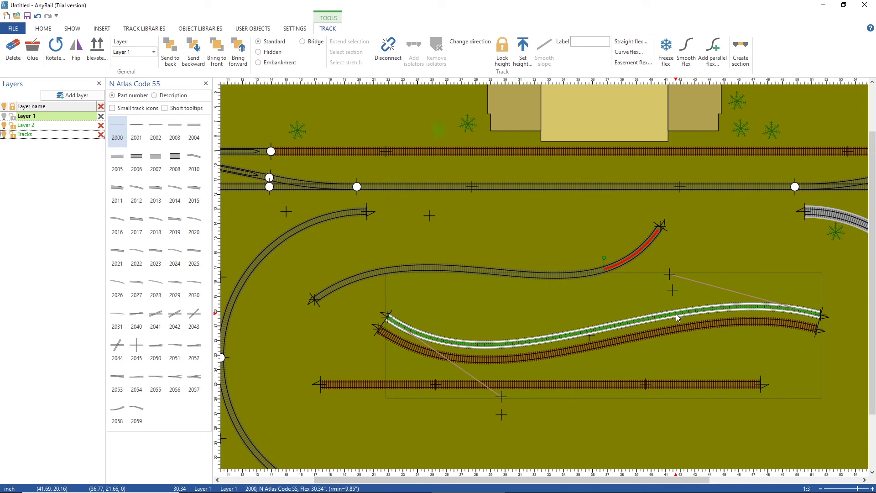
pyautogui.click(690, 358)
pyautogui.click(680, 315)
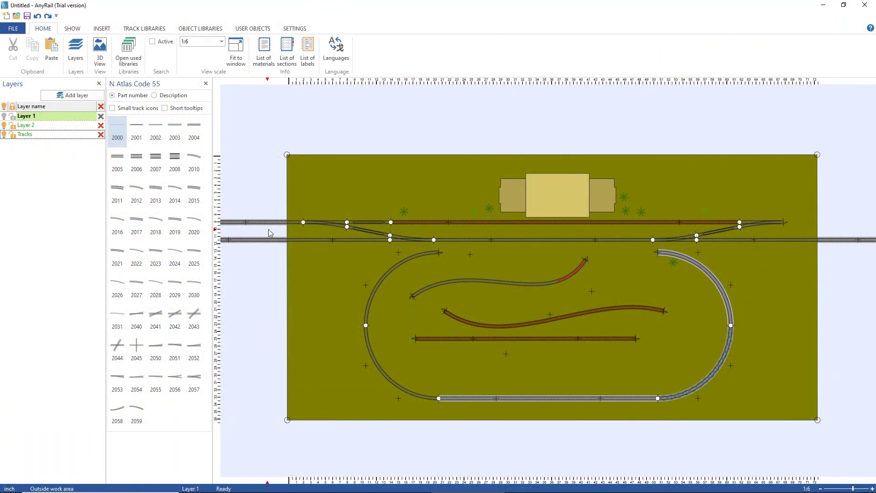
# Create a section from the upper line's outer flex track, turnout, short straight, long flex track and diagonal connecting track.
pyautogui.click(337, 224)
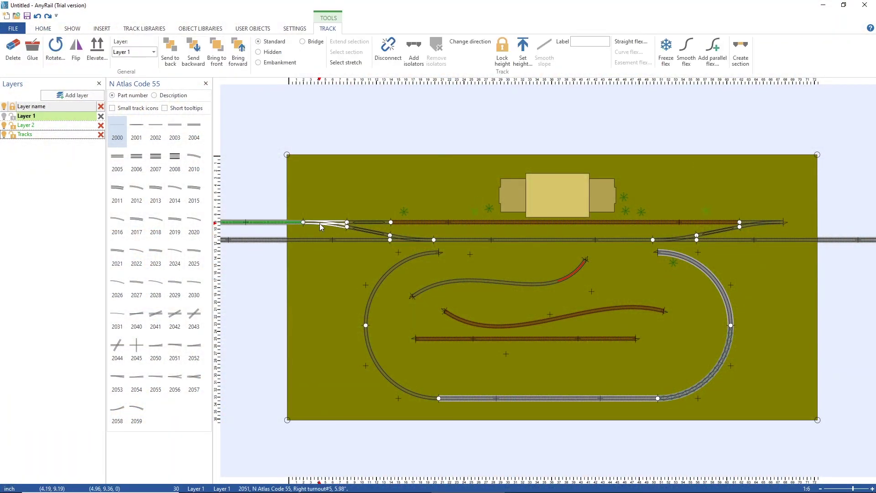
pyautogui.click(363, 223)
pyautogui.click(425, 225)
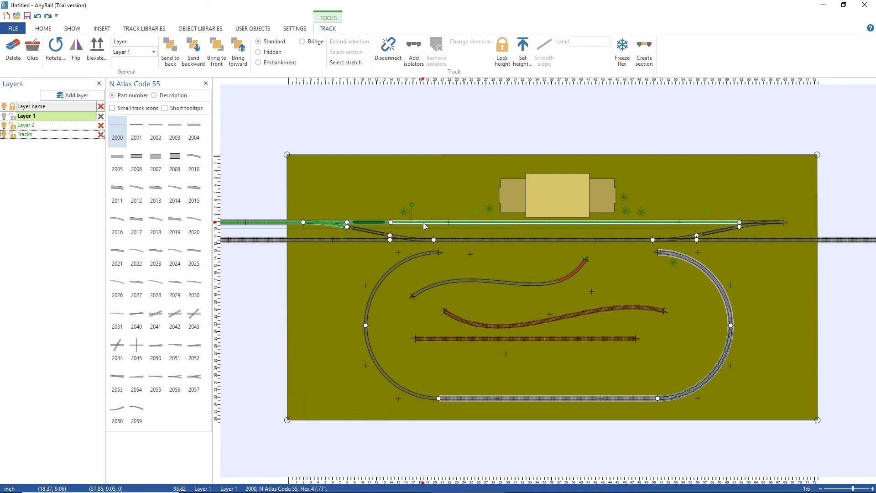
pyautogui.keyDown('ctrl'); pyautogui.click(368, 231); pyautogui.keyUp('ctrl')
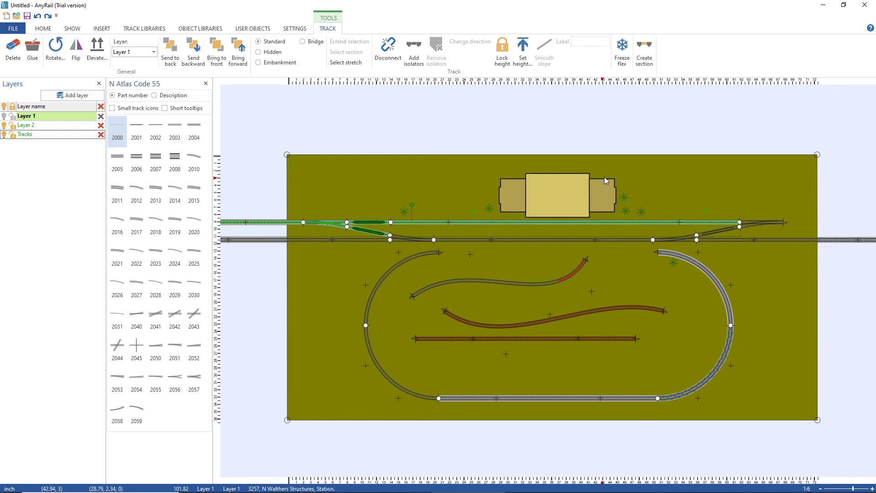
pyautogui.click(644, 58)
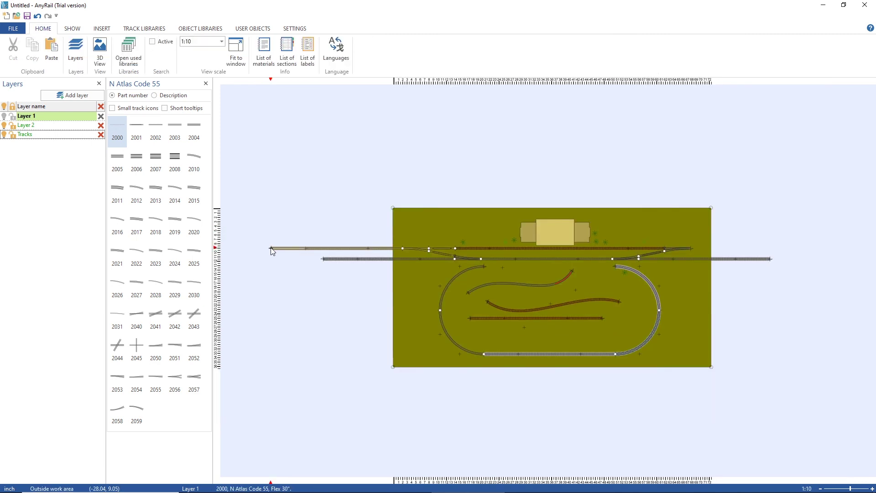
# Select the whole upper track section and set its section color to orange.
pyautogui.scroll(4, 463, 245)
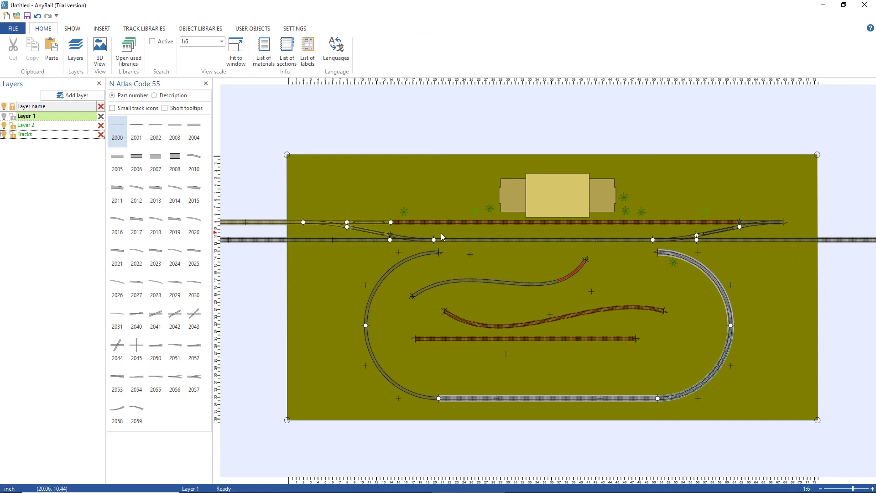
pyautogui.click(619, 223)
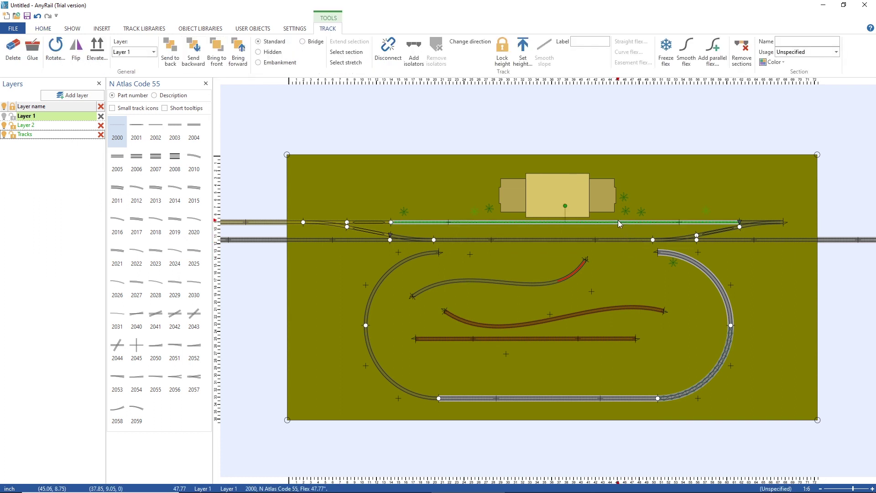
pyautogui.doubleClick(616, 224)
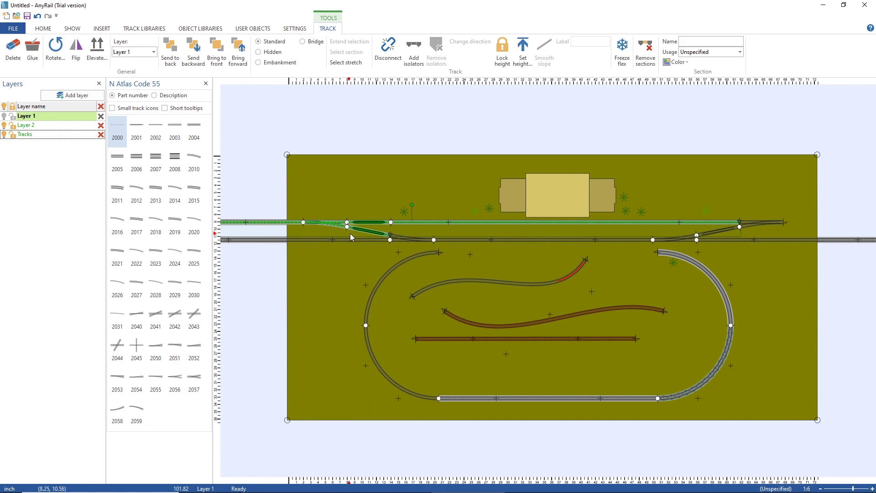
pyautogui.click(684, 63)
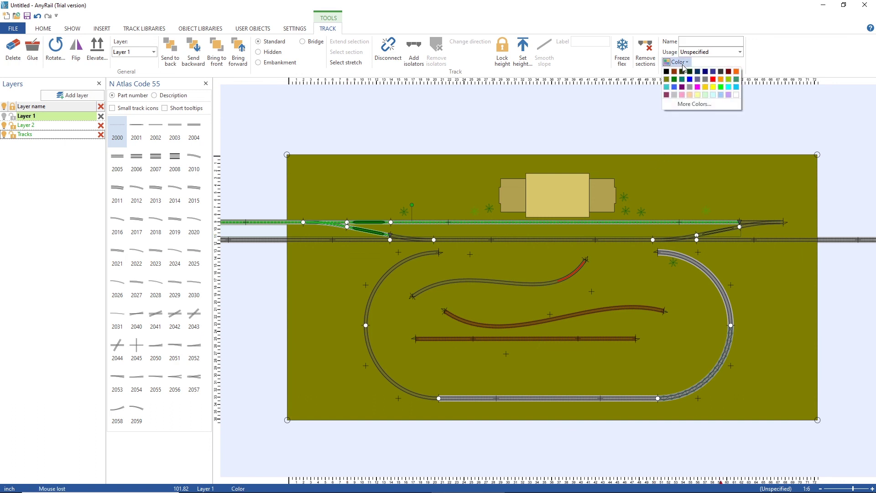
pyautogui.click(722, 83)
pyautogui.click(706, 121)
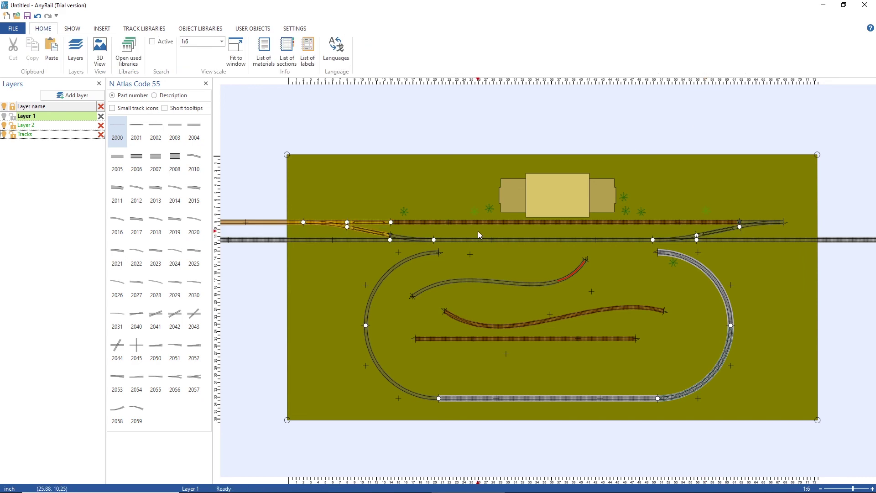
# Create a blue section named Sec-2 from the lower line's tracks, its turnouts and the diagonal track beyond the far turnout.
pyautogui.scroll(2, 417, 221)
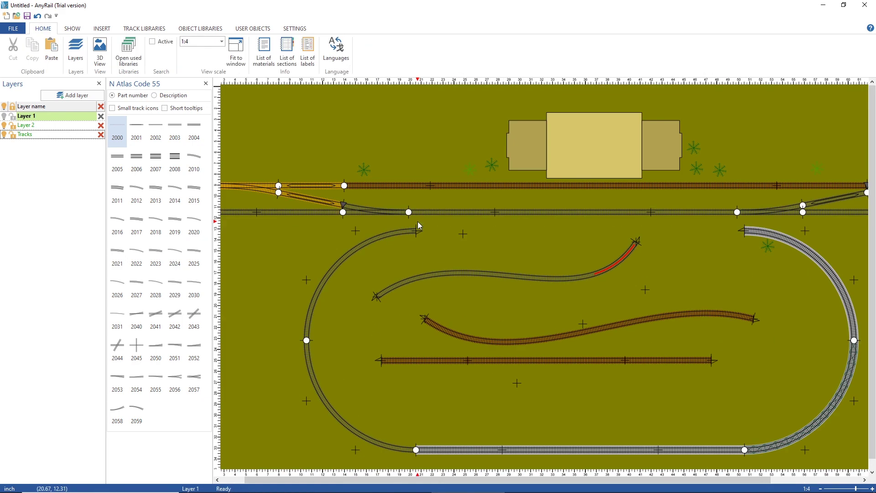
pyautogui.scroll(-1, 419, 223)
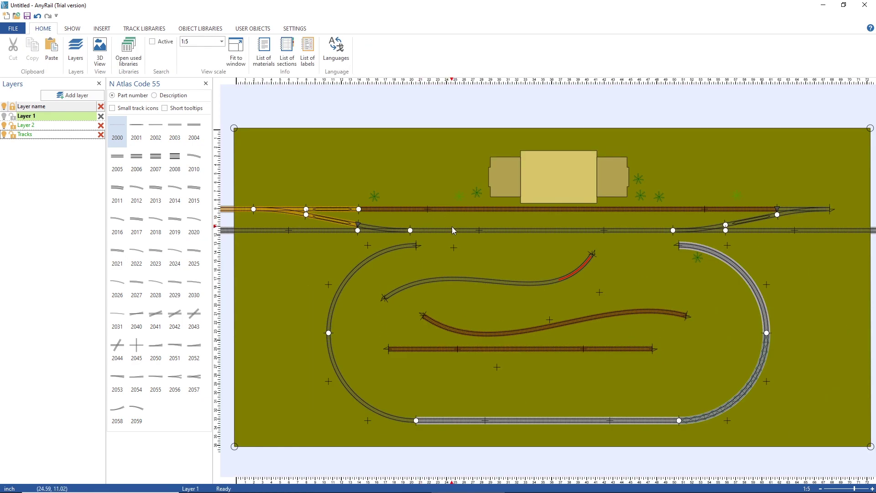
pyautogui.click(397, 230)
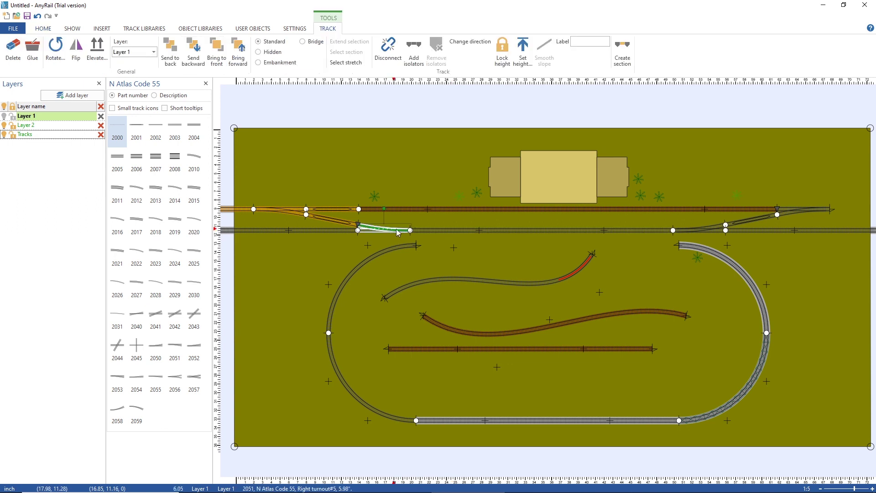
pyautogui.keyDown('ctrl'); pyautogui.click(319, 232); pyautogui.keyUp('ctrl')
pyautogui.keyDown('ctrl'); pyautogui.click(708, 234); pyautogui.keyUp('ctrl')
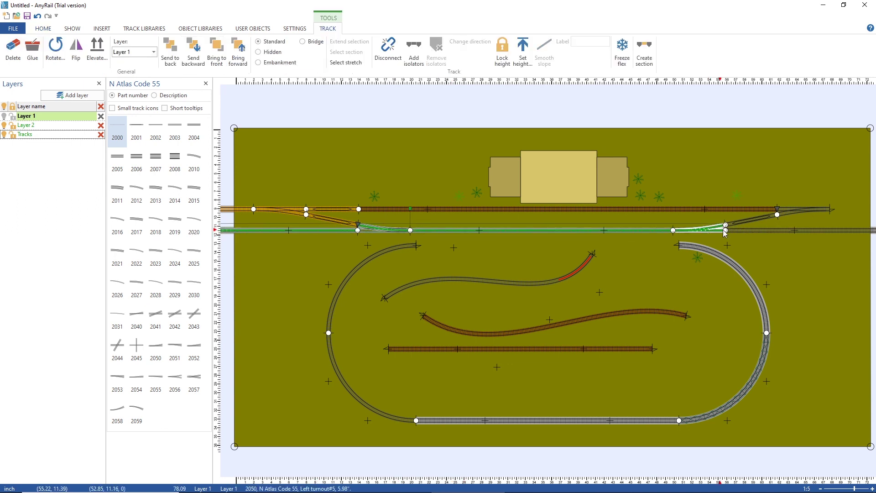
pyautogui.keyDown('ctrl'); pyautogui.click(753, 221); pyautogui.keyUp('ctrl')
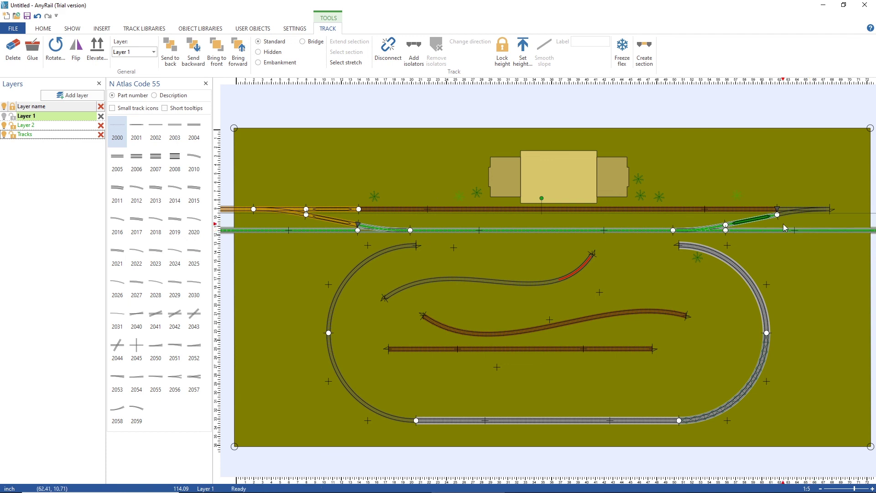
pyautogui.click(645, 52)
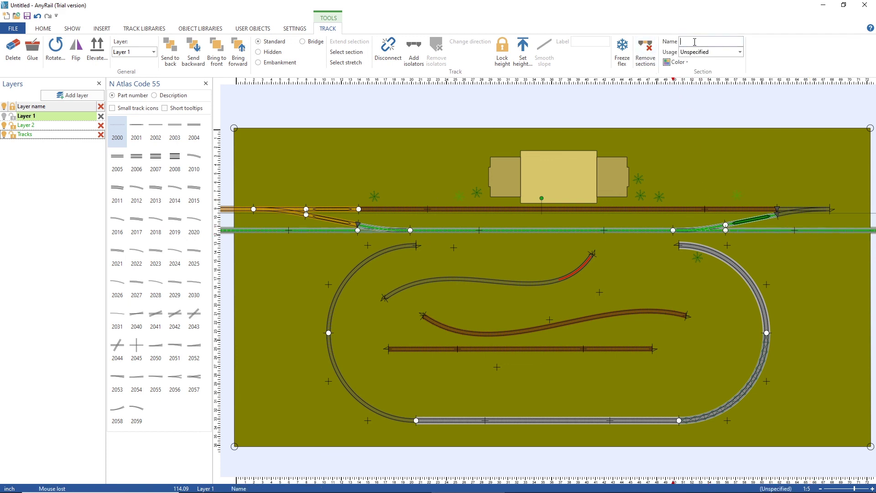
pyautogui.write('Sec-2')
# Select the whole upper track section and name it Sec-1.
pyautogui.doubleClick(478, 210)
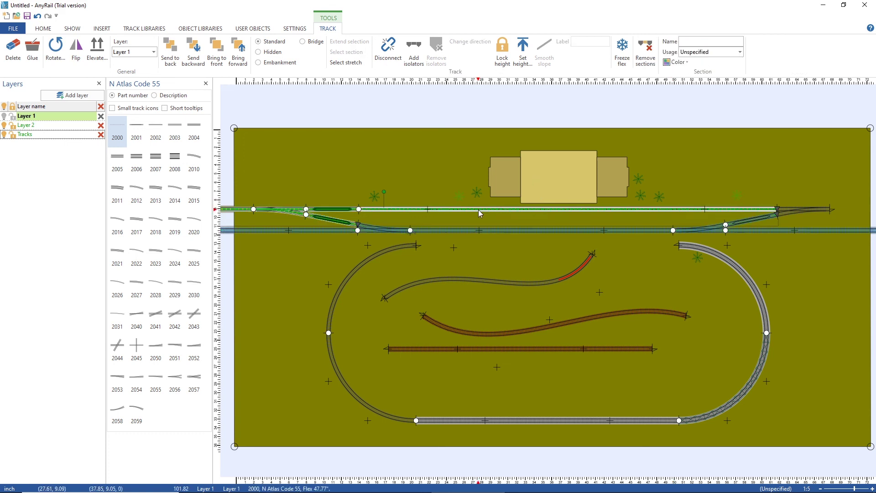
pyautogui.click(708, 41)
pyautogui.write('Sec-1')
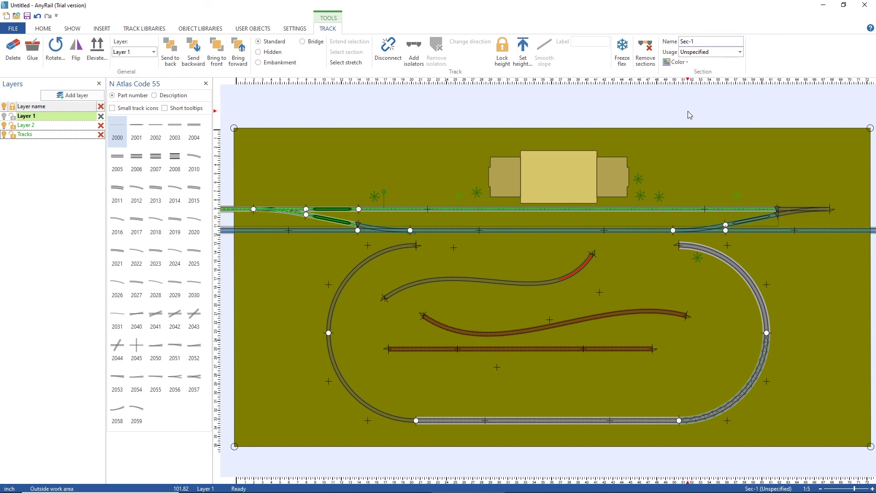
pyautogui.click(673, 180)
# Examine the section name labels and colors along the upper and lower lines at close range.
pyautogui.scroll(2, 314, 214)
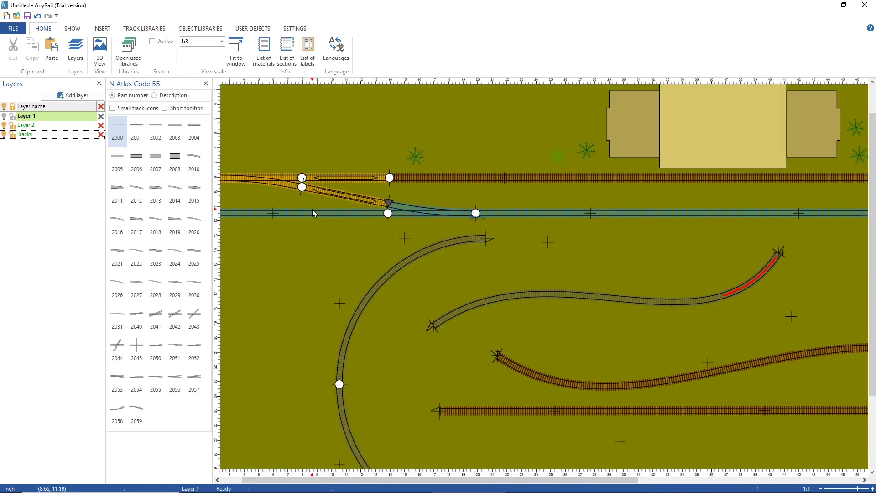
pyautogui.moveTo(592, 256); pyautogui.dragTo(561, 270, button='right')
pyautogui.scroll(2, 376, 229)
pyautogui.scroll(1, 377, 231)
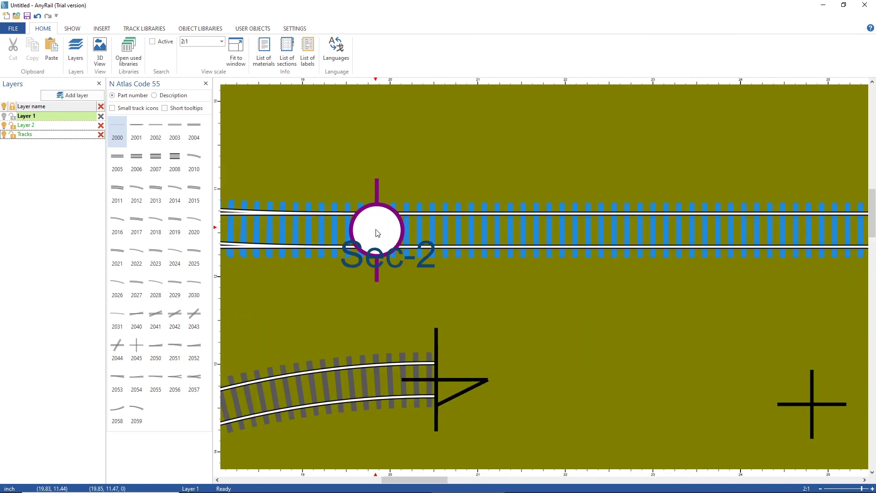
pyautogui.scroll(-2, 390, 254)
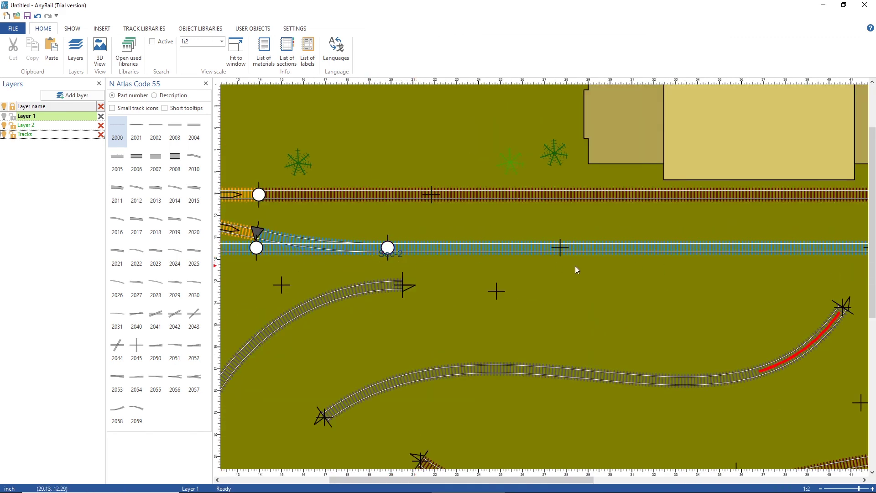
pyautogui.moveTo(575, 265); pyautogui.dragTo(849, 268, button='right')
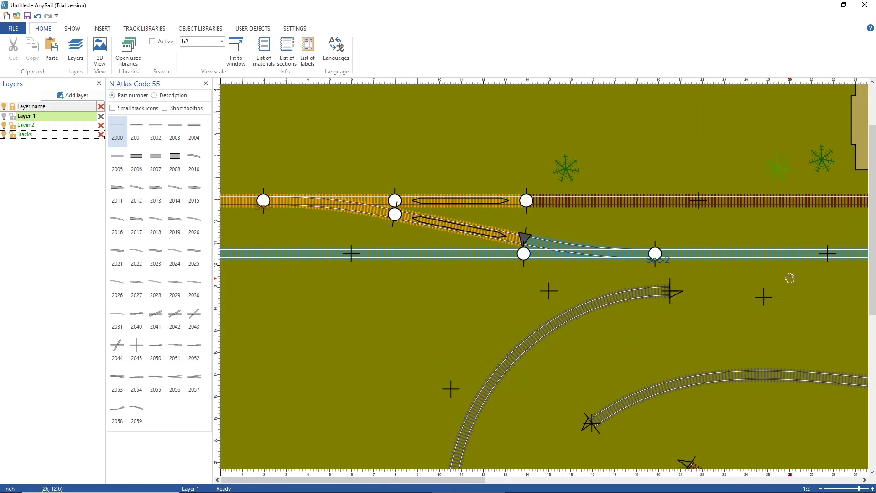
pyautogui.scroll(3, 251, 204)
pyautogui.scroll(-4, 468, 239)
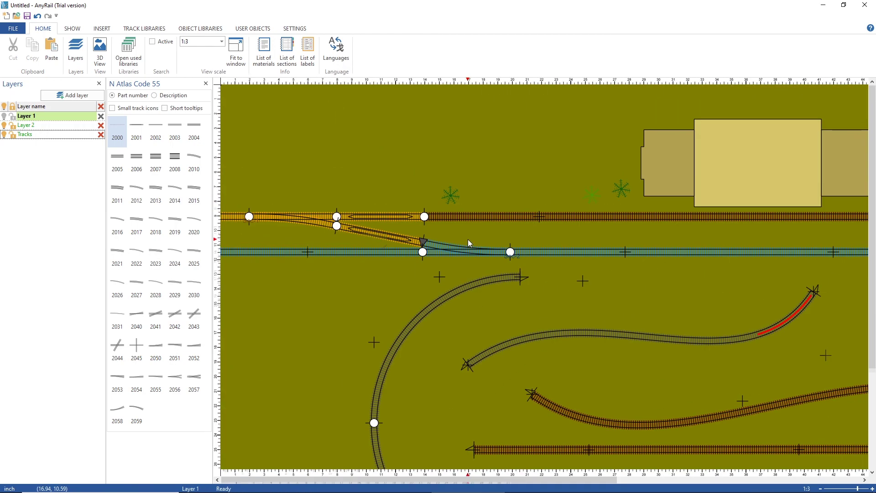
# Select the middle flex track of the blue Sec-2 line.
pyautogui.click(587, 231)
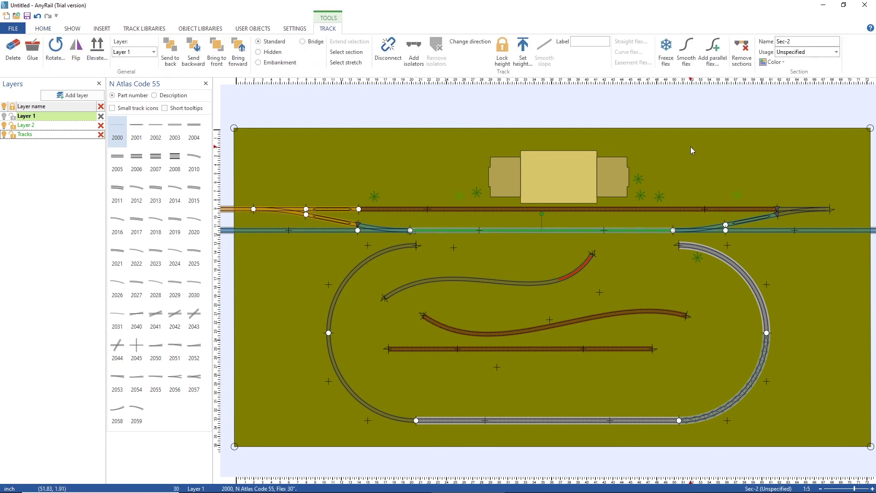